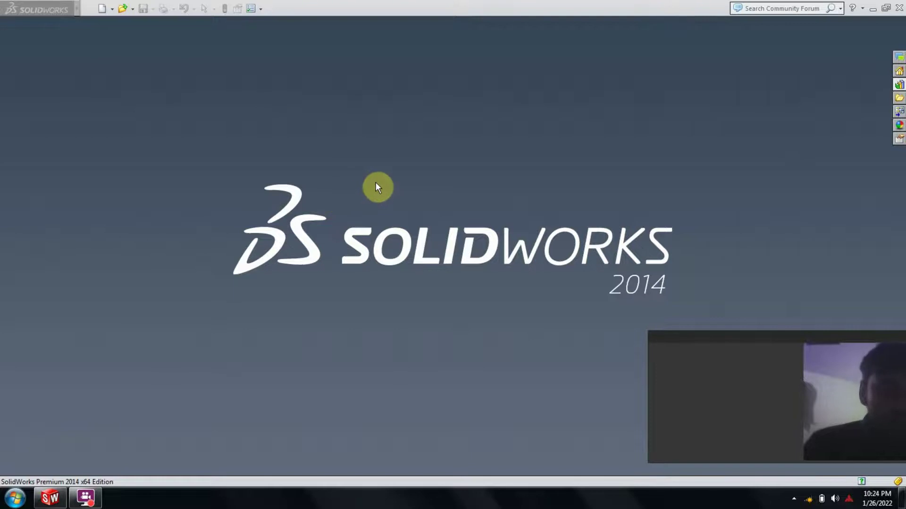
# Step: Create a new Assembly document (Assem1) from the New SolidWorks Document dialog
pyautogui.click(113, 10)
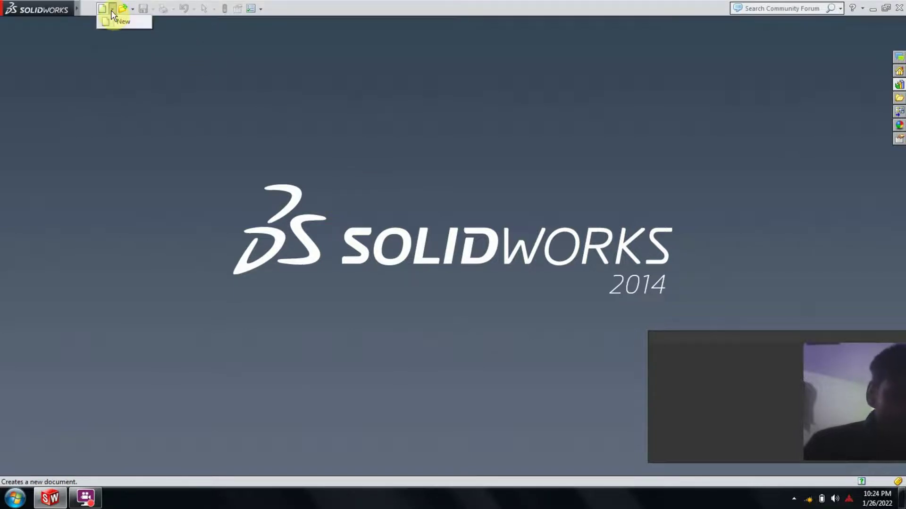
pyautogui.click(113, 21)
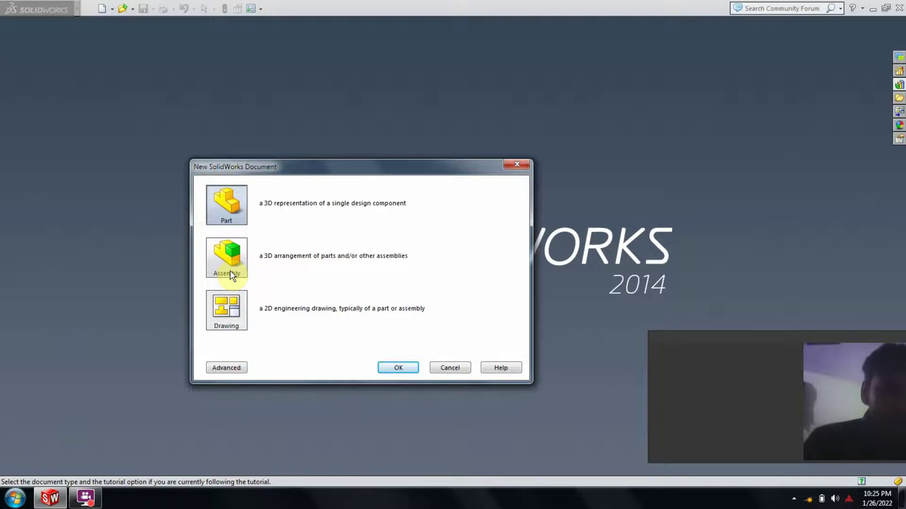
pyautogui.click(229, 263)
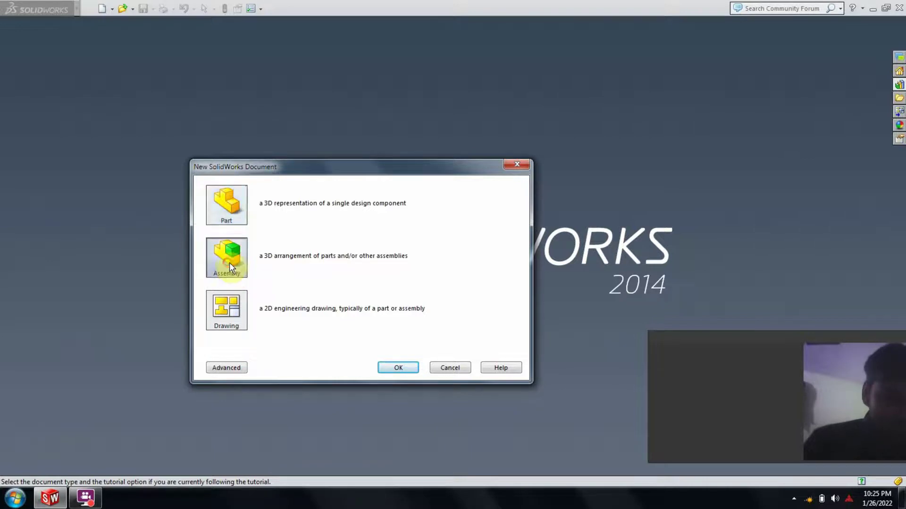
pyautogui.click(397, 369)
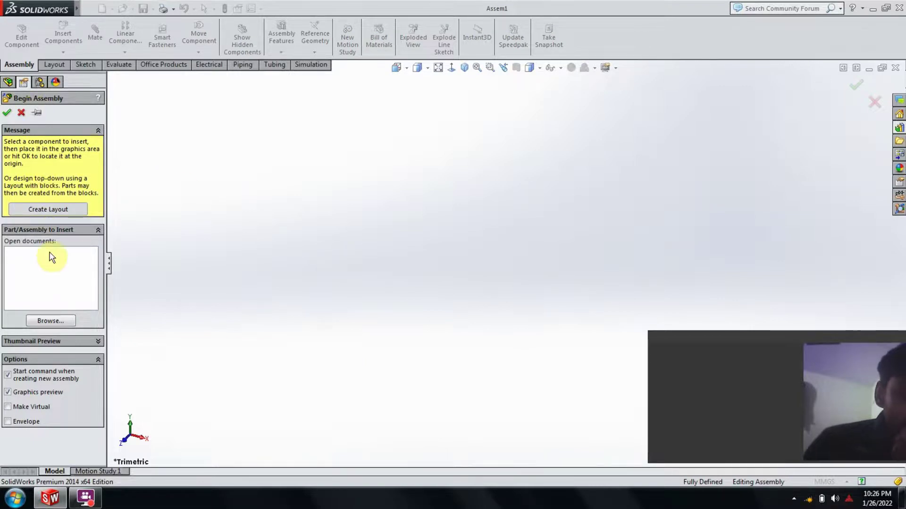
# Step: Browse to the ROLLER ASSEMBLY PARTS folder and load PART 1.SLDPRT into Begin Assembly
pyautogui.click(44, 319)
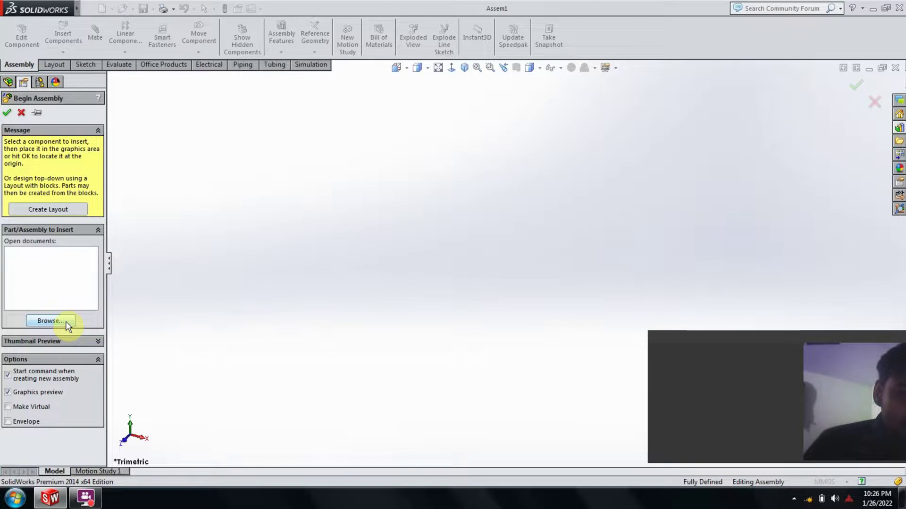
pyautogui.click(67, 324)
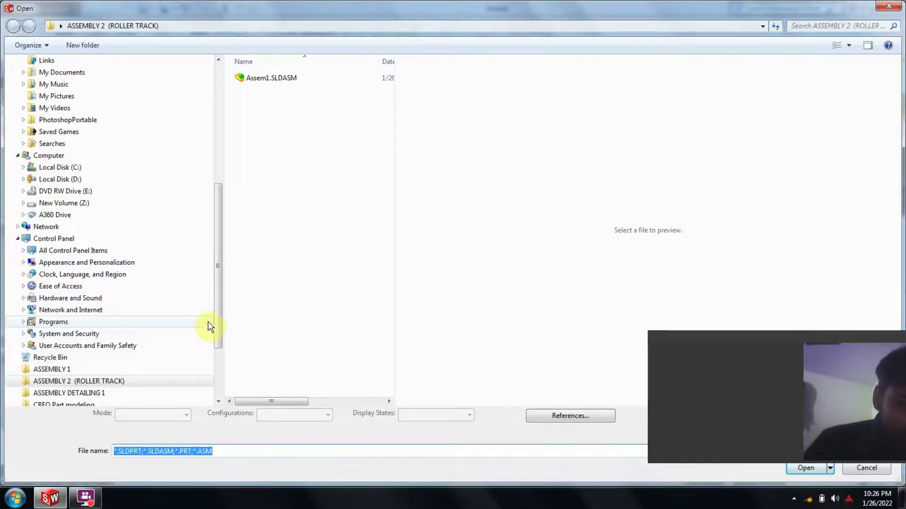
pyautogui.moveTo(218, 323)
pyautogui.mouseDown()
pyautogui.moveTo(221, 337)
pyautogui.moveTo(228, 256)
pyautogui.moveTo(234, 345)
pyautogui.mouseUp()
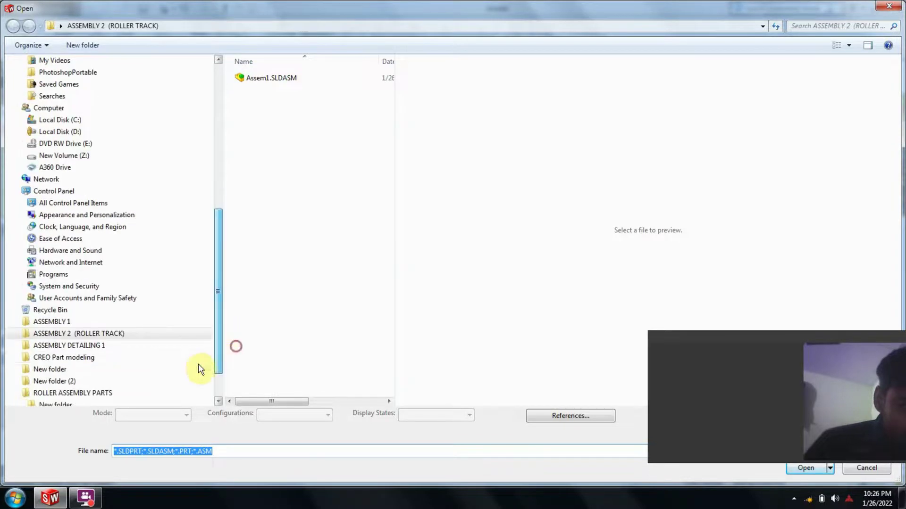
pyautogui.click(117, 393)
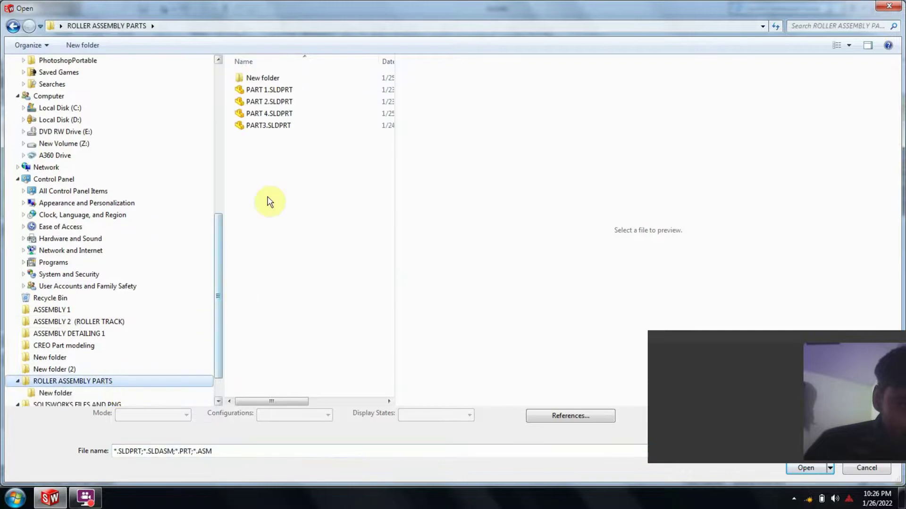
pyautogui.click(266, 96)
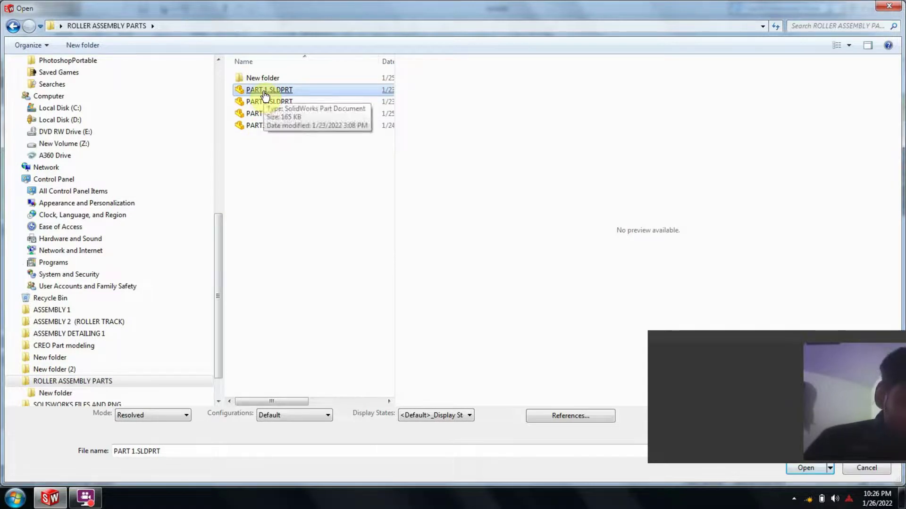
pyautogui.doubleClick(264, 94)
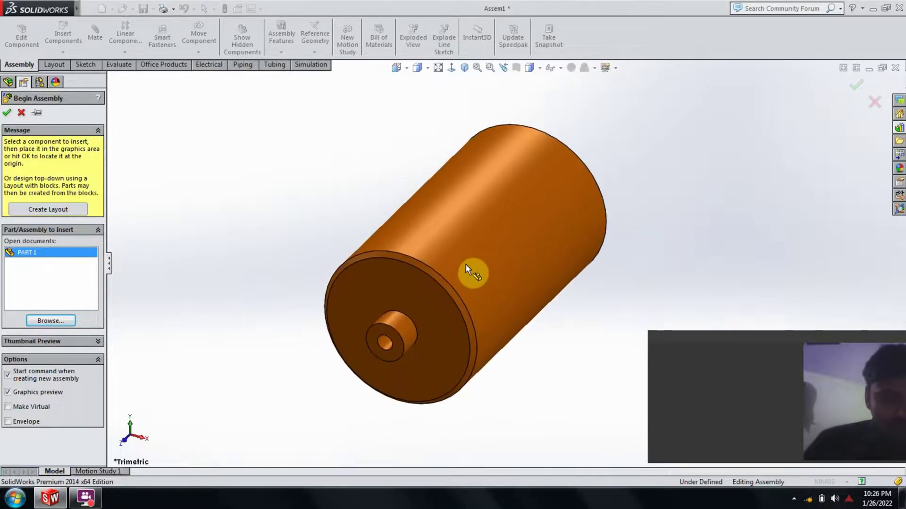
# Step: Place the orange roller PART 1 in the assembly and inspect it from another angle
pyautogui.click(466, 264)
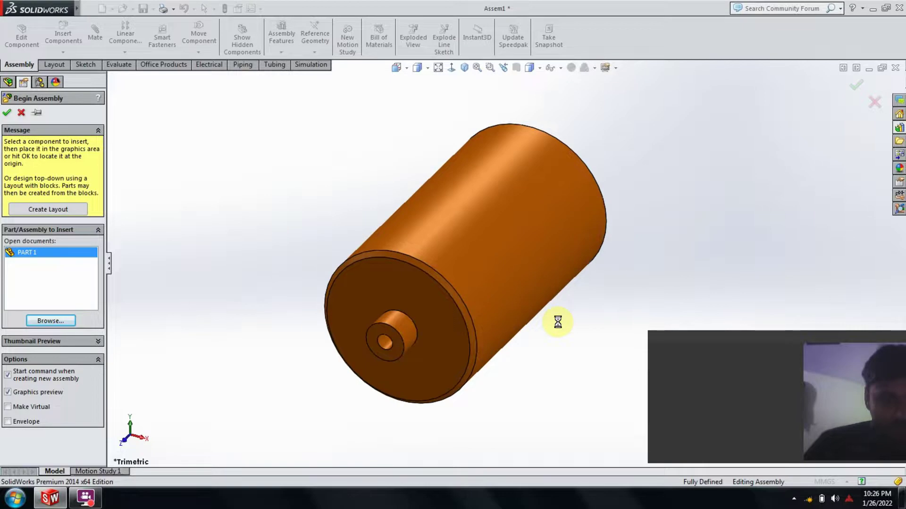
pyautogui.moveTo(558, 328)
pyautogui.mouseDown(button='middle')
pyautogui.moveTo(494, 309)
pyautogui.moveTo(526, 278)
pyautogui.moveTo(543, 311)
pyautogui.mouseUp(button='middle')
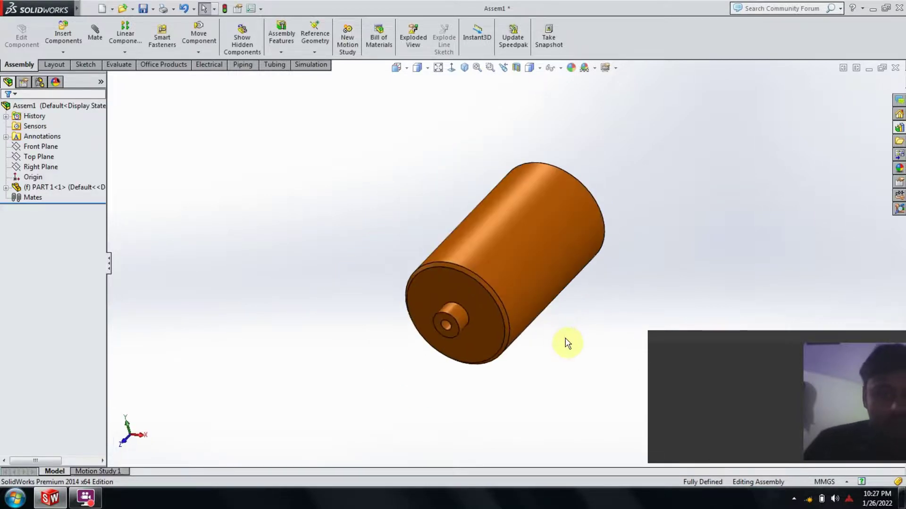
pyautogui.rightClick(521, 280)
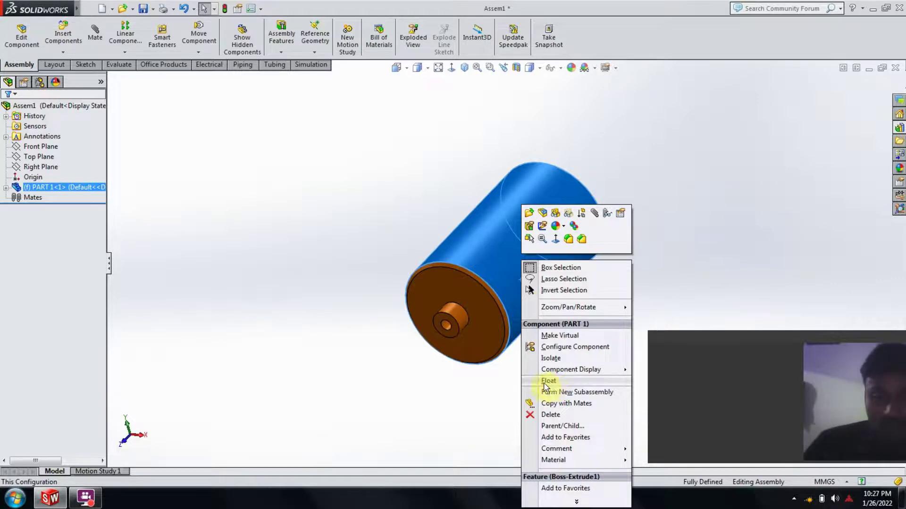
pyautogui.click(498, 394)
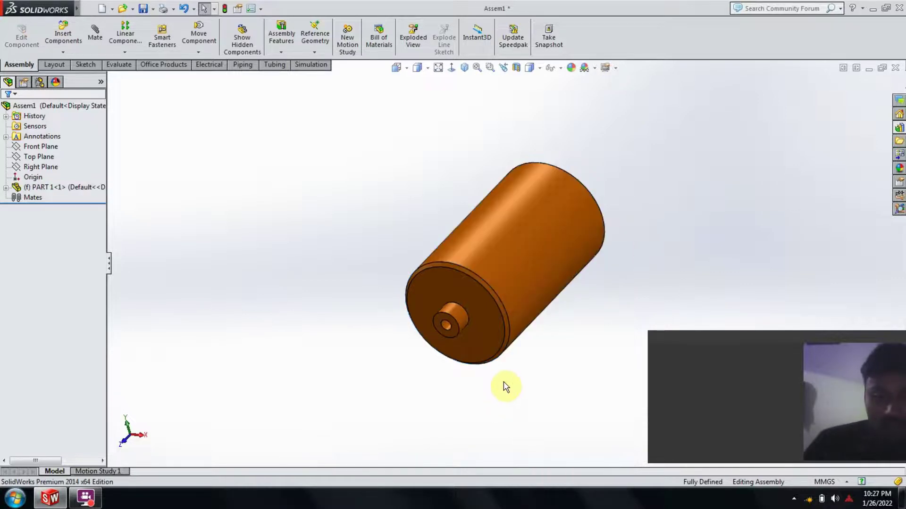
pyautogui.scroll(3, 519, 359)
pyautogui.scroll(-1, 536, 316)
# Step: Try dragging the roller to confirm it cannot move while fixed
pyautogui.click(507, 283)
pyautogui.moveTo(506, 278)
pyautogui.mouseDown()
pyautogui.moveTo(497, 294)
pyautogui.moveTo(508, 267)
pyautogui.mouseUp()
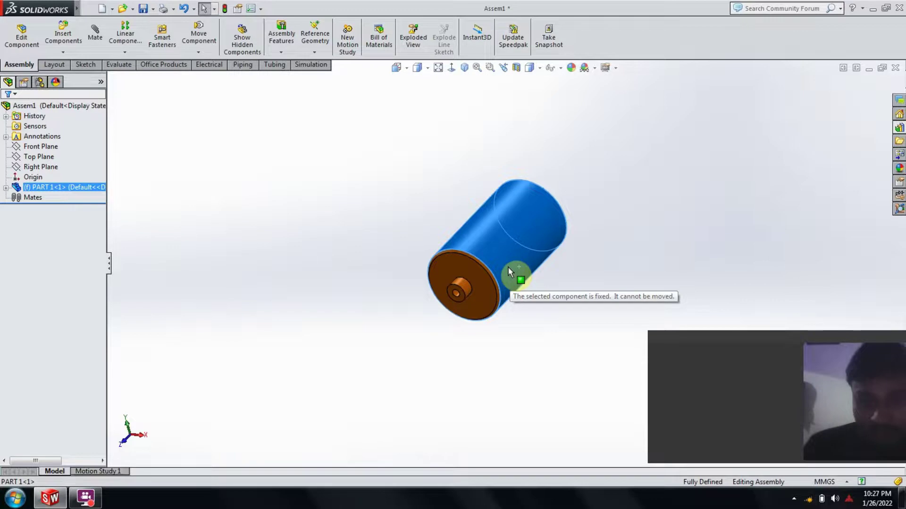
pyautogui.click(508, 267)
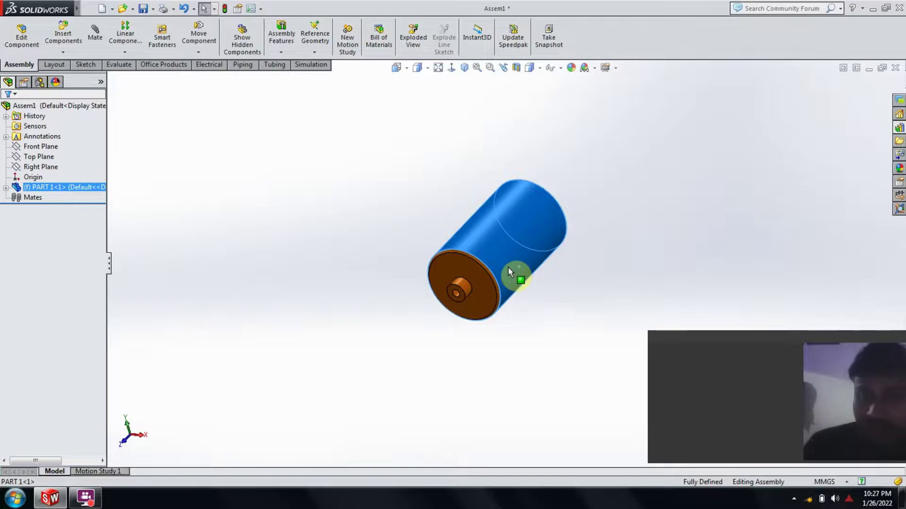
pyautogui.click(619, 264)
pyautogui.scroll(3, 619, 264)
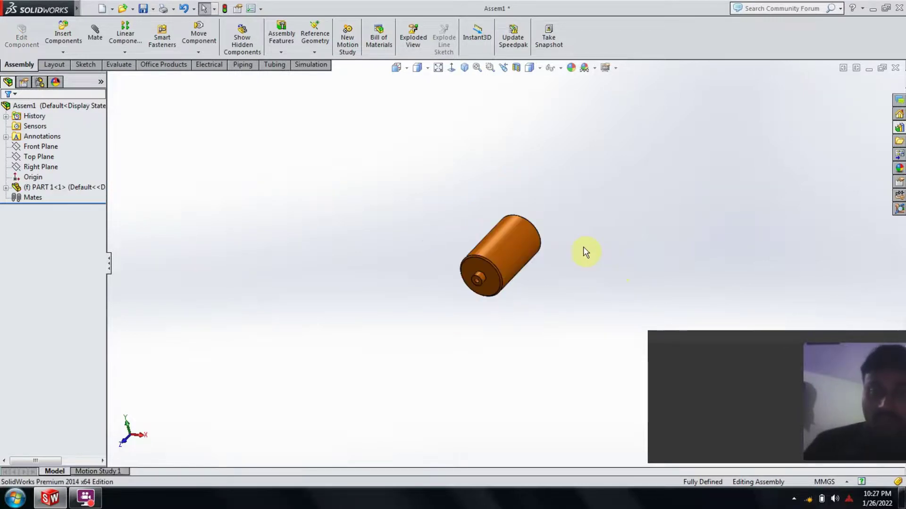
pyautogui.scroll(-3, 585, 252)
# Step: Set the roller to Float and drag it up and to the left
pyautogui.rightClick(487, 261)
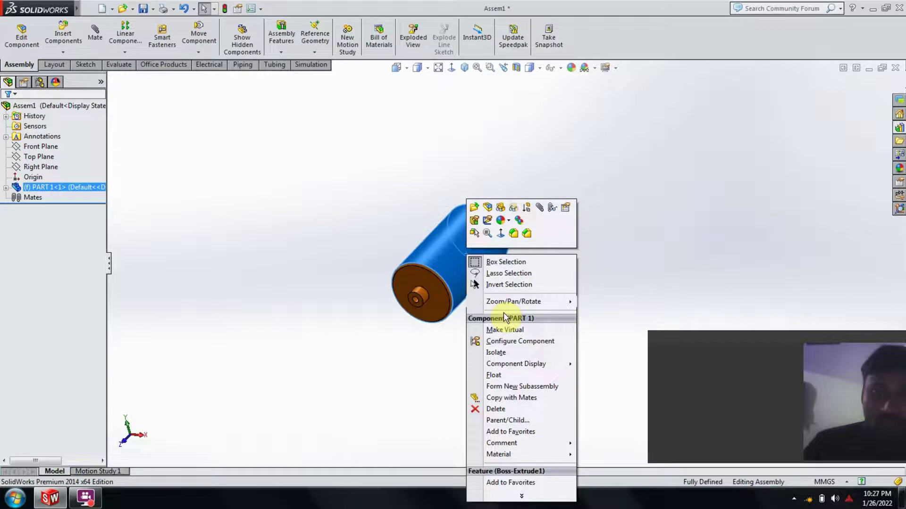
pyautogui.click(492, 376)
pyautogui.click(464, 302)
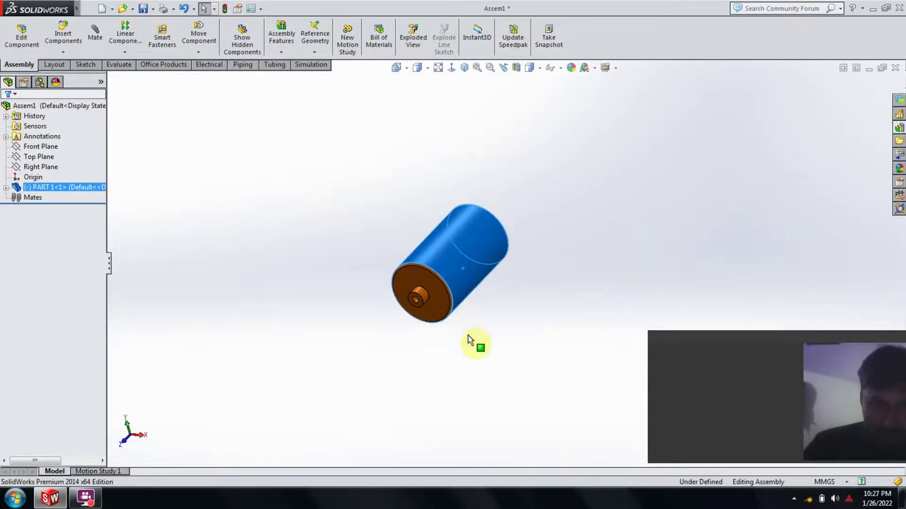
pyautogui.moveTo(514, 290)
pyautogui.mouseDown()
pyautogui.moveTo(414, 208)
pyautogui.moveTo(464, 247)
pyautogui.mouseUp()
pyautogui.click(249, 113)
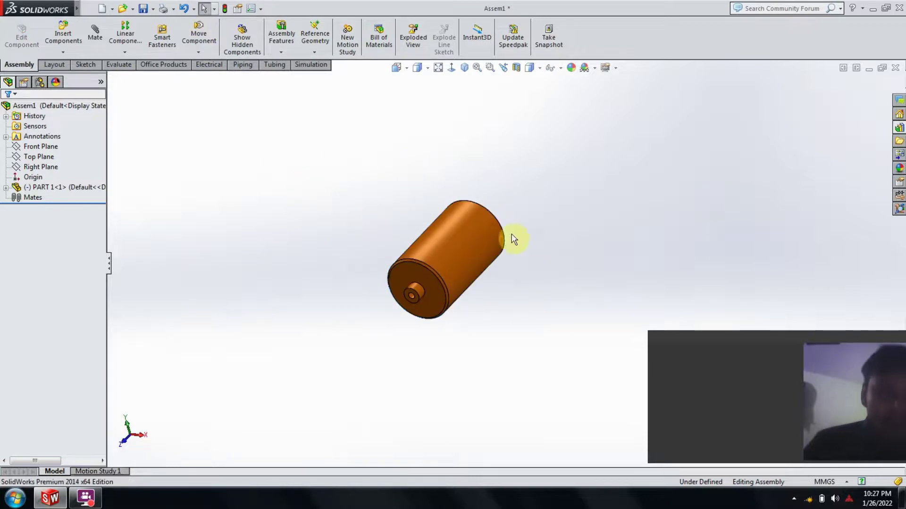
pyautogui.scroll(-2, 536, 269)
pyautogui.scroll(-2, 529, 270)
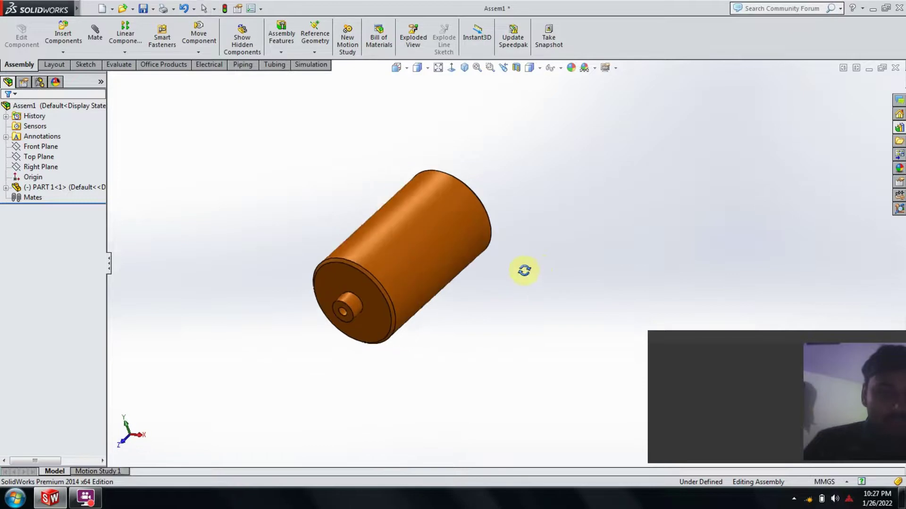
pyautogui.scroll(-2, 524, 270)
# Step: Fix the roller again and confirm it no longer moves
pyautogui.rightClick(393, 251)
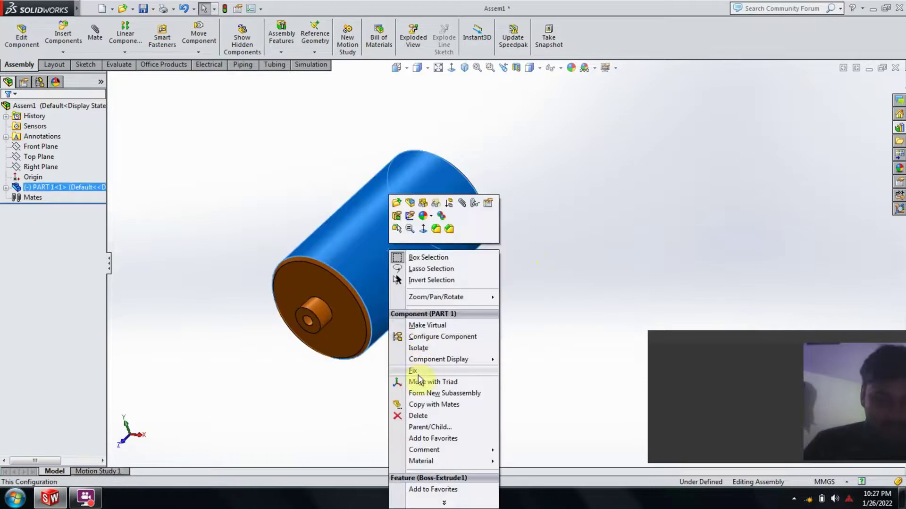
pyautogui.click(417, 373)
pyautogui.scroll(2, 489, 311)
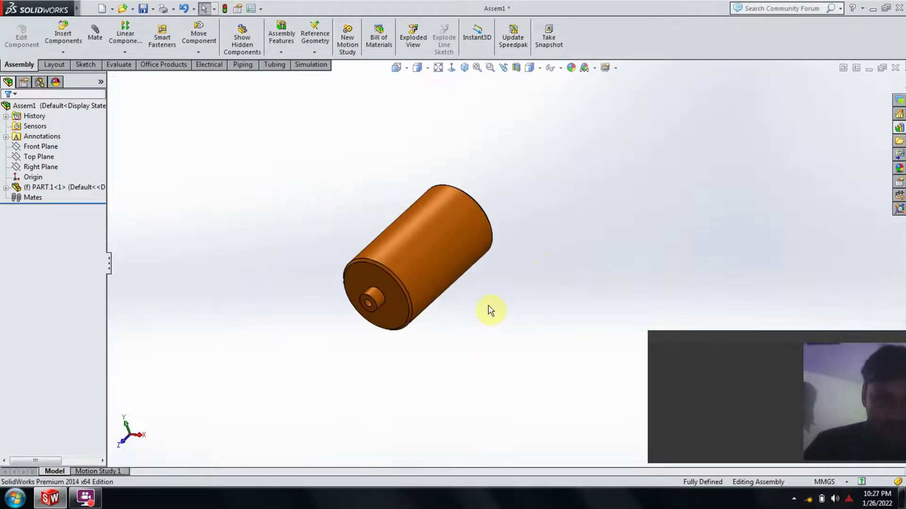
pyautogui.moveTo(489, 311)
pyautogui.mouseDown(button='middle')
pyautogui.moveTo(486, 238)
pyautogui.moveTo(495, 280)
pyautogui.moveTo(480, 265)
pyautogui.mouseUp(button='middle')
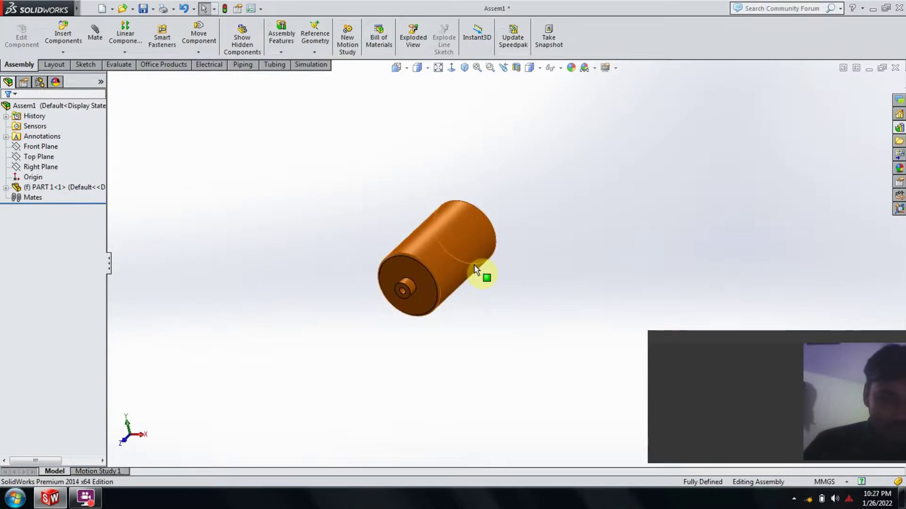
pyautogui.rightClick(475, 268)
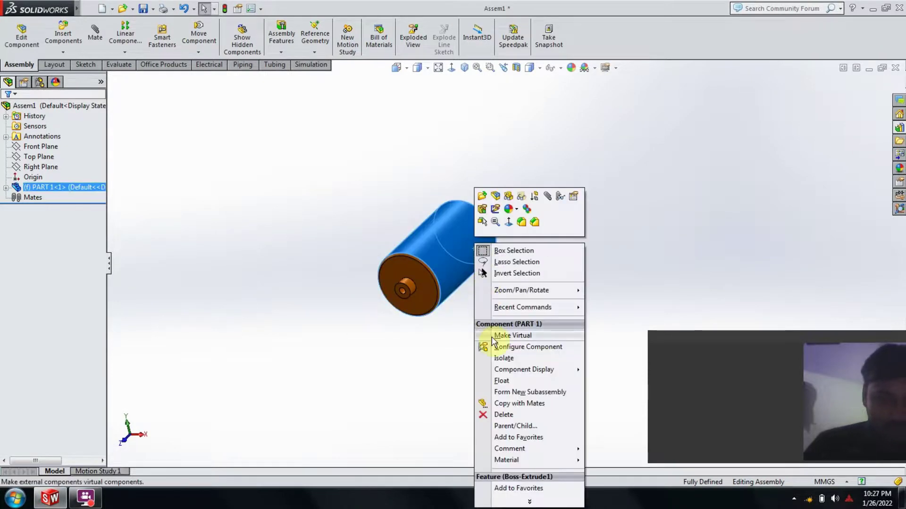
pyautogui.click(448, 319)
pyautogui.click(441, 299)
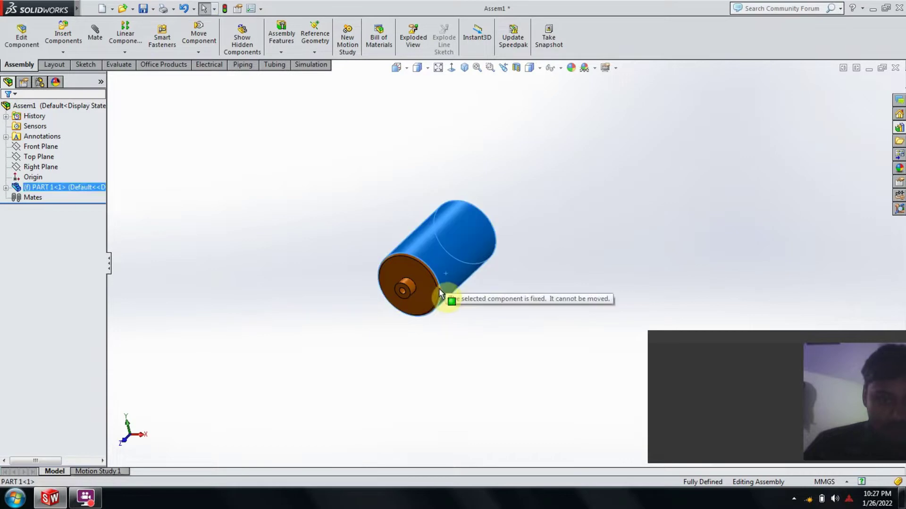
pyautogui.click(474, 333)
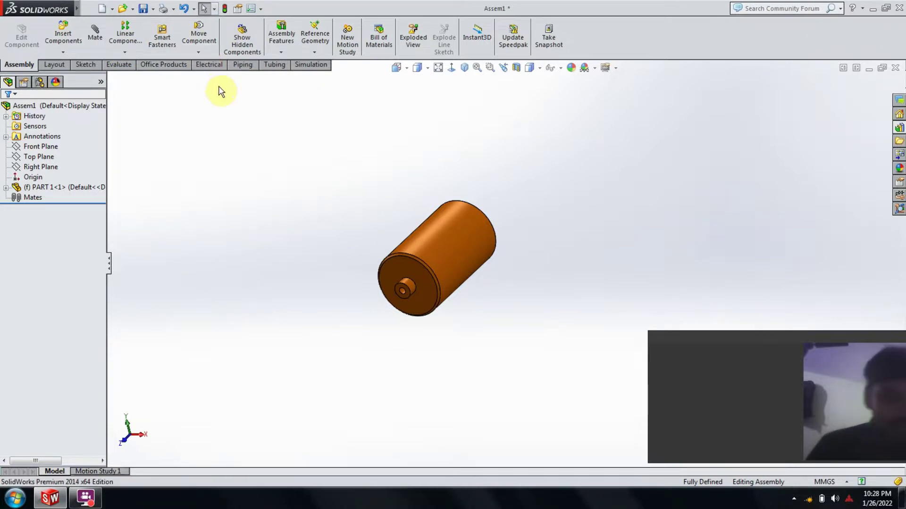
pyautogui.scroll(-2, 444, 234)
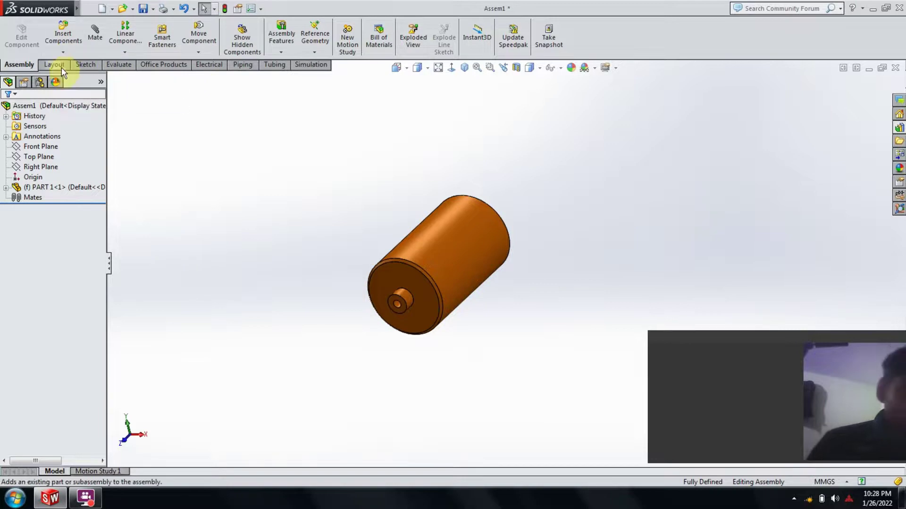
# Step: Load PART 2.SLDPRT for insertion via Insert Components
pyautogui.click(58, 54)
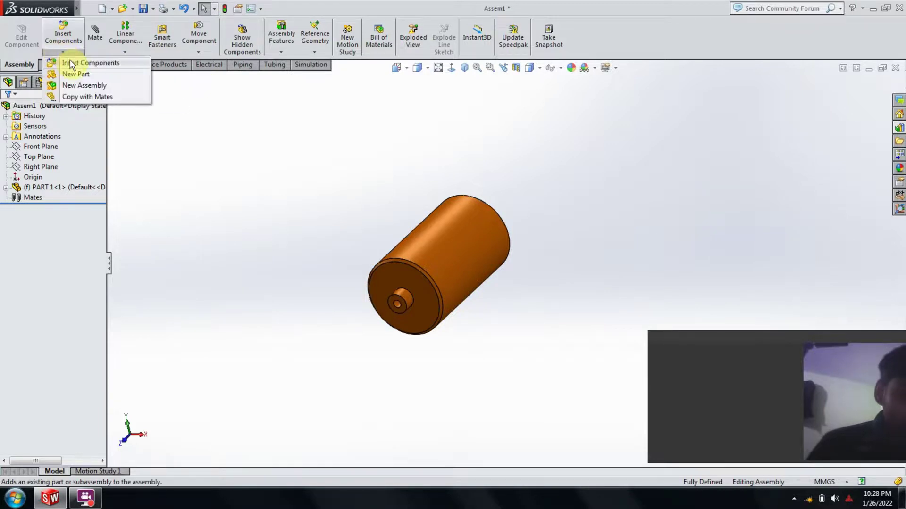
pyautogui.click(71, 63)
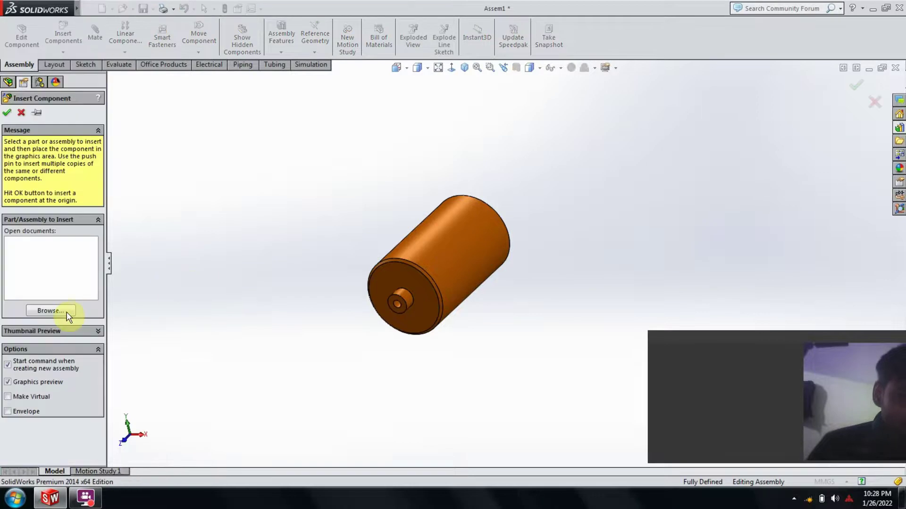
pyautogui.click(76, 313)
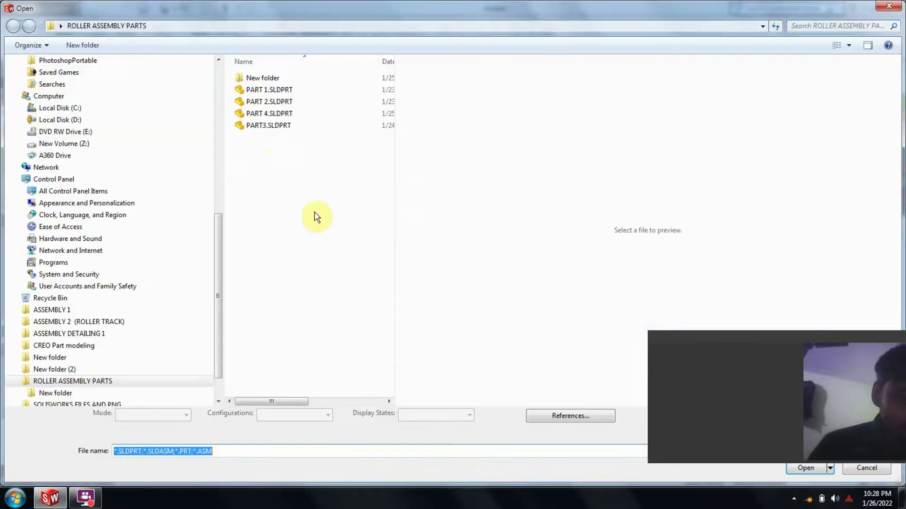
pyautogui.click(254, 104)
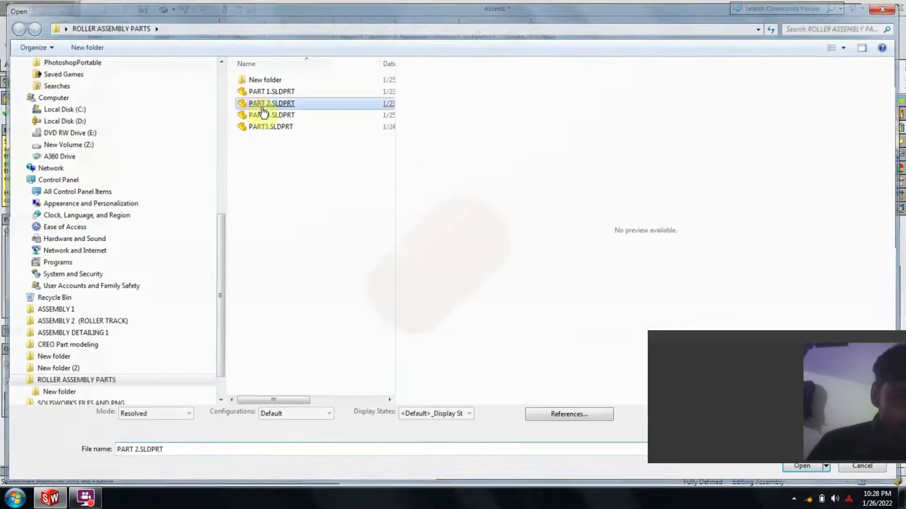
pyautogui.doubleClick(255, 105)
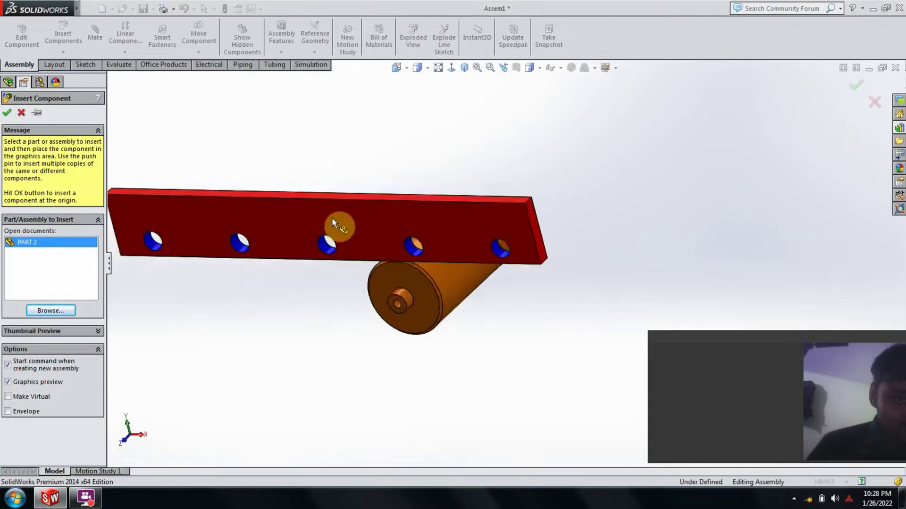
# Step: Place the red five-hole plate PART 2 beside the fixed roller
pyautogui.scroll(1, 362, 258)
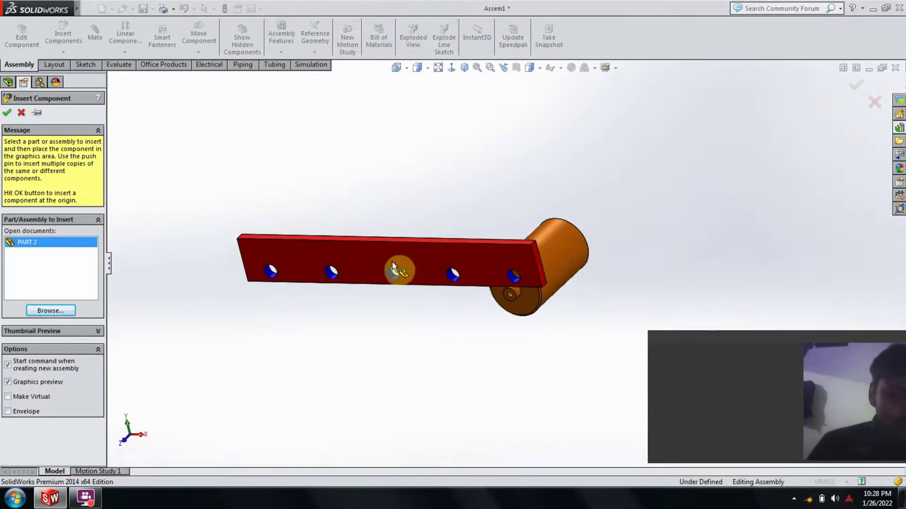
pyautogui.scroll(1, 392, 261)
pyautogui.scroll(1, 392, 261)
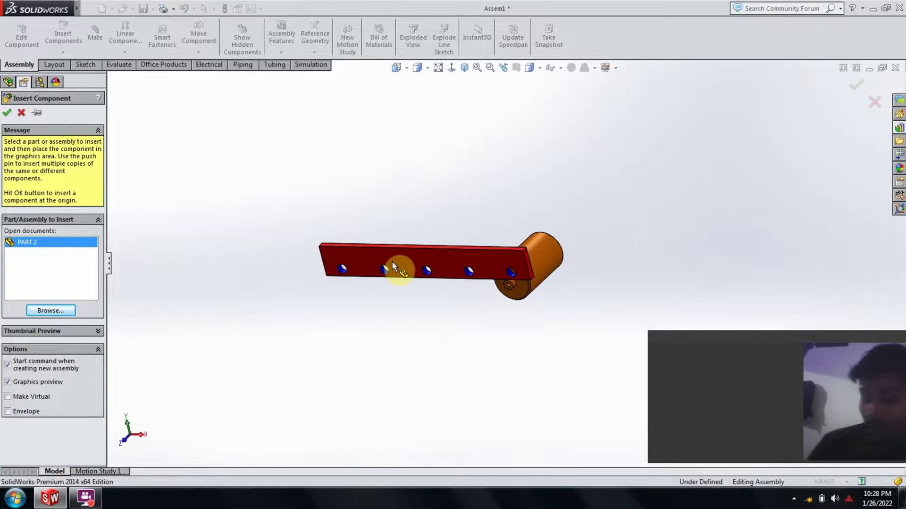
pyautogui.scroll(1, 392, 261)
pyautogui.scroll(1, 392, 261)
pyautogui.scroll(1, 392, 261)
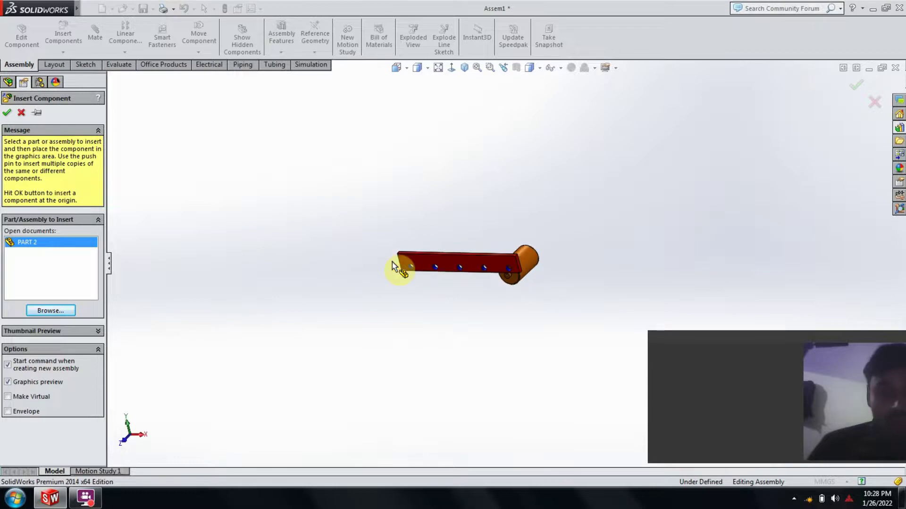
pyautogui.scroll(-1, 392, 262)
pyautogui.scroll(-1, 415, 278)
pyautogui.moveTo(650, 295)
pyautogui.mouseDown(button='middle')
pyautogui.moveTo(576, 278)
pyautogui.moveTo(637, 244)
pyautogui.moveTo(623, 319)
pyautogui.moveTo(621, 307)
pyautogui.moveTo(545, 278)
pyautogui.mouseUp(button='middle')
pyautogui.click(544, 277)
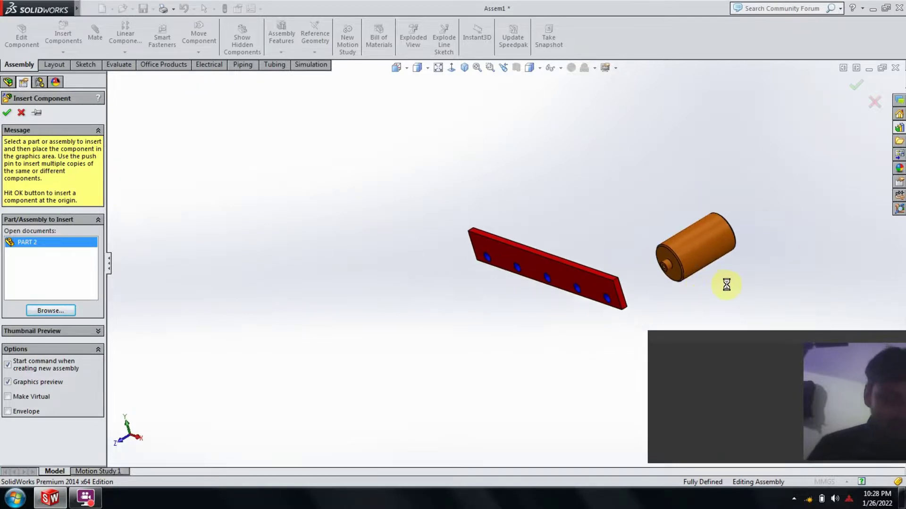
pyautogui.keyDown('ctrl'); pyautogui.moveTo(724, 283); pyautogui.dragTo(542, 296, button='middle'); pyautogui.keyUp('ctrl')
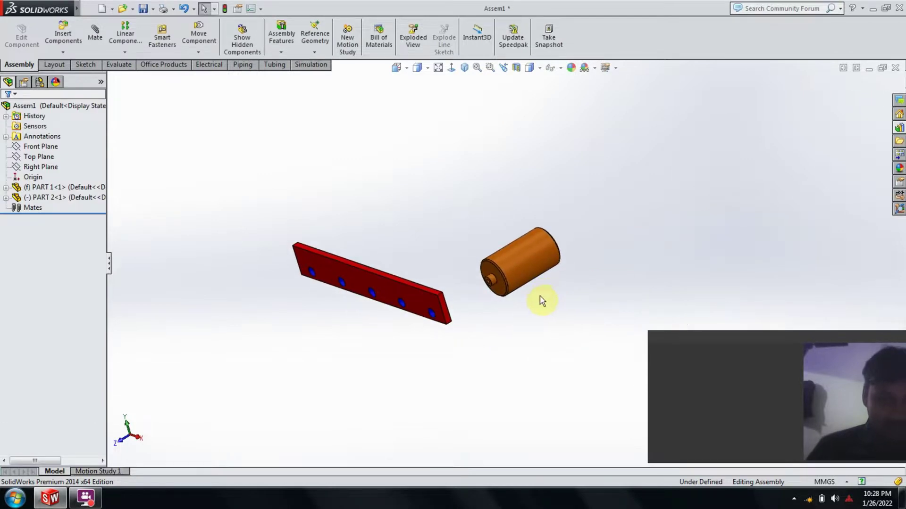
pyautogui.scroll(-2, 542, 301)
pyautogui.scroll(-1, 543, 300)
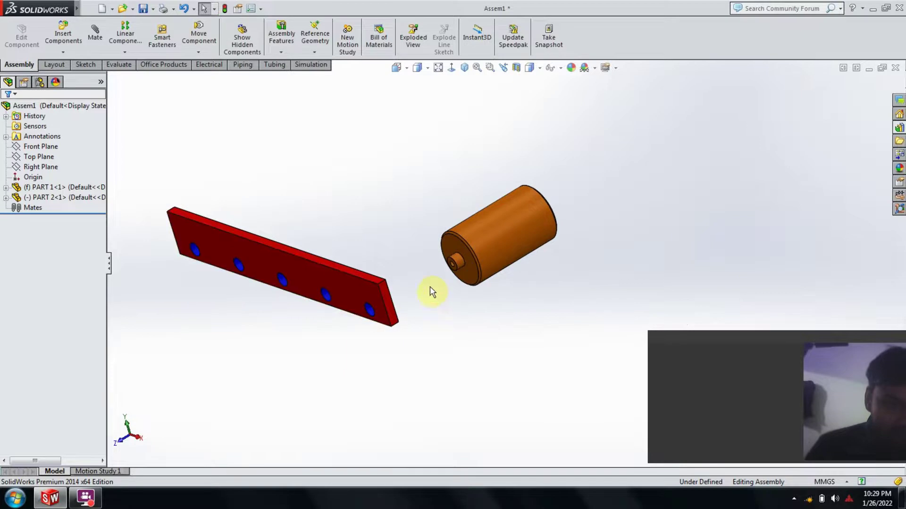
pyautogui.moveTo(532, 307)
pyautogui.mouseDown(button='middle')
pyautogui.moveTo(455, 399)
pyautogui.moveTo(488, 376)
pyautogui.moveTo(464, 350)
pyautogui.moveTo(437, 416)
pyautogui.moveTo(484, 367)
pyautogui.moveTo(465, 398)
pyautogui.mouseUp(button='middle')
pyautogui.moveTo(444, 266)
pyautogui.mouseDown(button='middle')
pyautogui.moveTo(472, 299)
pyautogui.moveTo(485, 259)
pyautogui.moveTo(418, 291)
pyautogui.moveTo(431, 297)
pyautogui.moveTo(410, 326)
pyautogui.moveTo(440, 256)
pyautogui.moveTo(471, 249)
pyautogui.moveTo(443, 317)
pyautogui.moveTo(450, 315)
pyautogui.moveTo(412, 317)
pyautogui.mouseUp(button='middle')
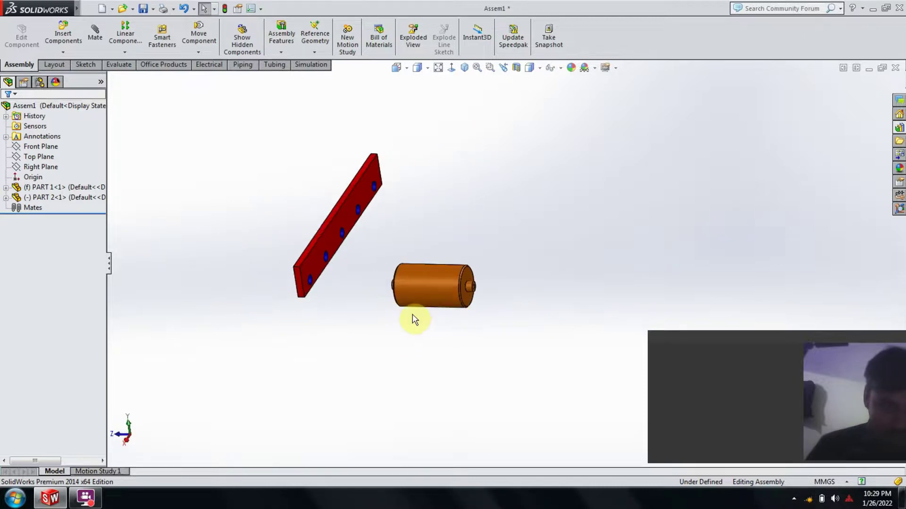
pyautogui.scroll(-3, 344, 307)
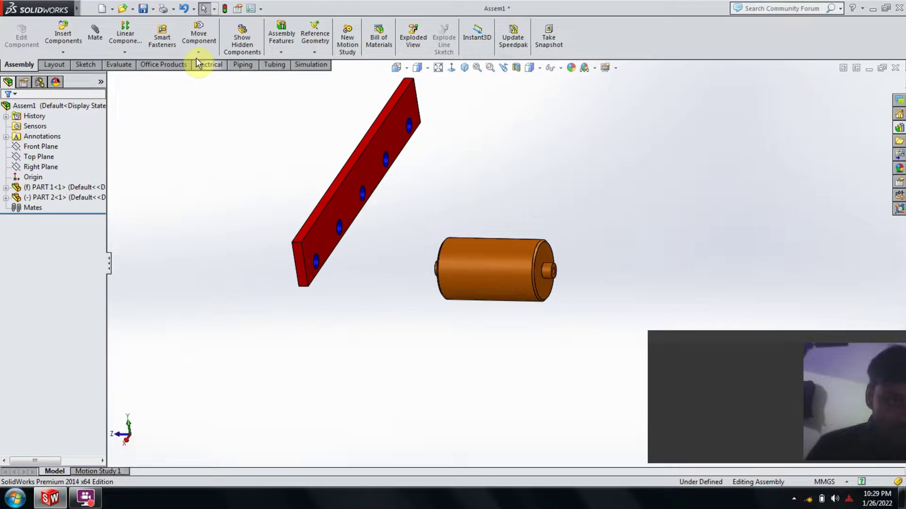
pyautogui.moveTo(454, 200)
pyautogui.mouseDown(button='middle')
pyautogui.moveTo(469, 212)
pyautogui.moveTo(498, 166)
pyautogui.moveTo(542, 159)
pyautogui.moveTo(519, 225)
pyautogui.moveTo(476, 222)
pyautogui.moveTo(439, 256)
pyautogui.moveTo(458, 269)
pyautogui.moveTo(489, 259)
pyautogui.moveTo(471, 255)
pyautogui.moveTo(439, 280)
pyautogui.moveTo(354, 293)
pyautogui.moveTo(334, 253)
pyautogui.moveTo(344, 264)
pyautogui.mouseUp(button='middle')
pyautogui.scroll(-2, 343, 273)
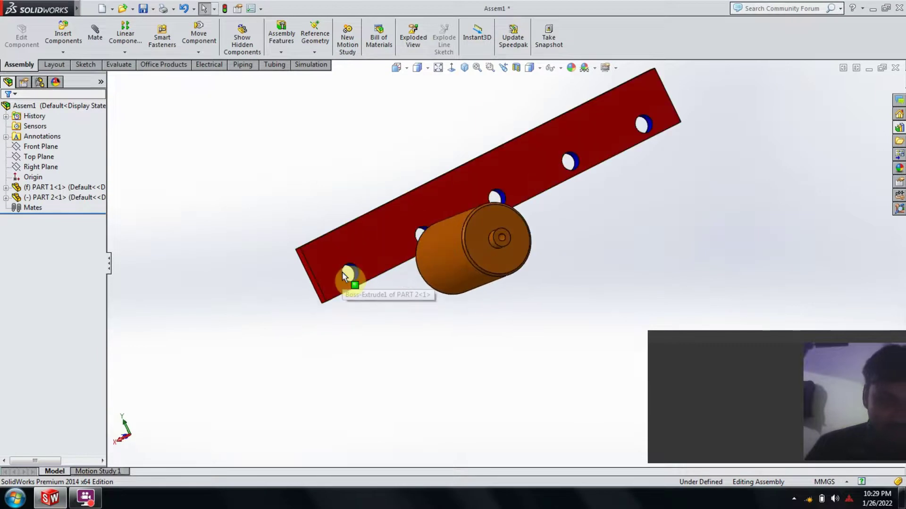
pyautogui.moveTo(338, 258)
pyautogui.mouseDown(button='middle')
pyautogui.moveTo(399, 290)
pyautogui.moveTo(378, 296)
pyautogui.mouseUp(button='middle')
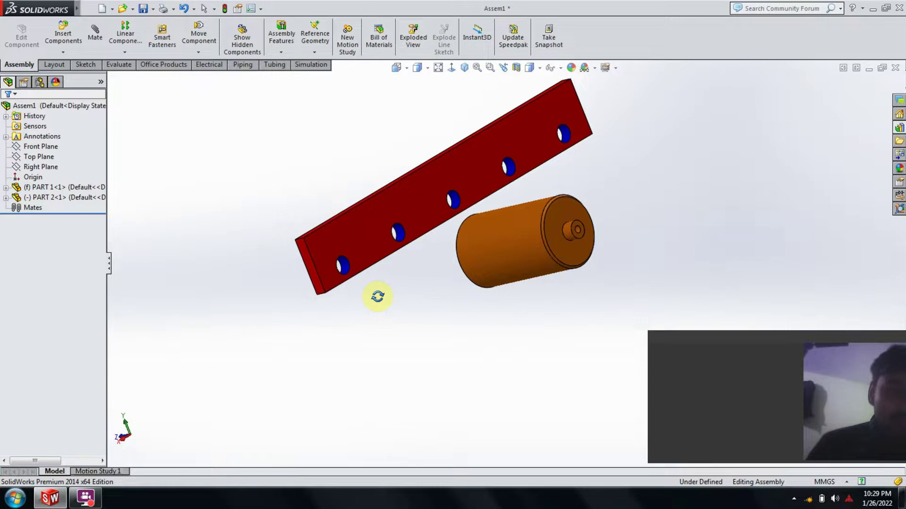
pyautogui.press('Escape')
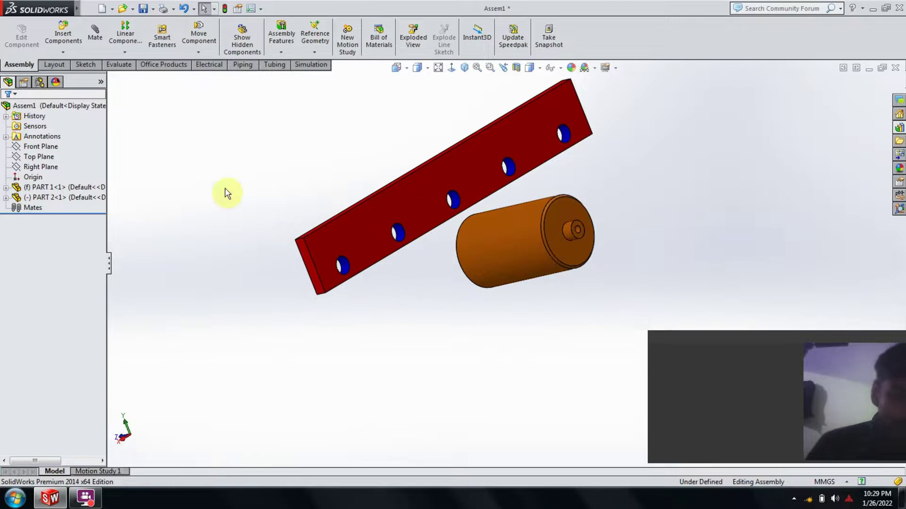
pyautogui.click(93, 34)
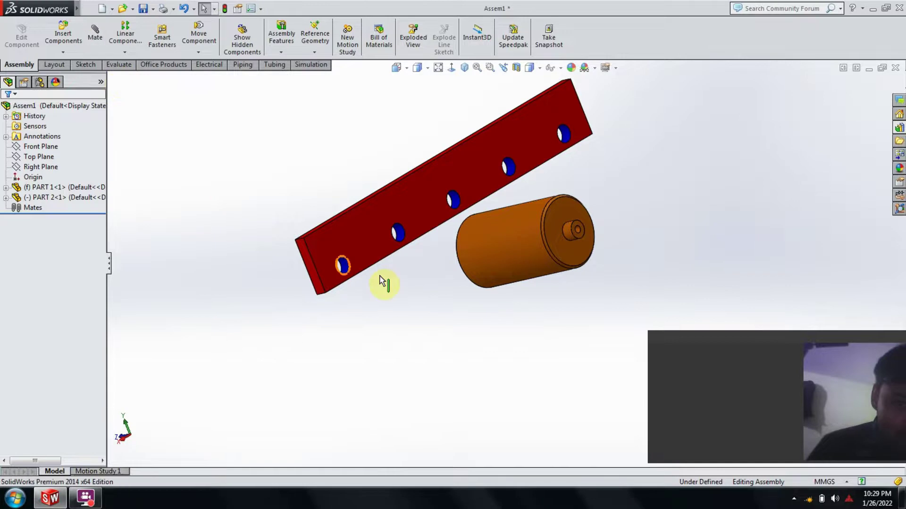
pyautogui.moveTo(382, 282); pyautogui.dragTo(681, 334, button='middle')
pyautogui.moveTo(632, 283)
pyautogui.mouseDown(button='middle')
pyautogui.moveTo(573, 284)
pyautogui.moveTo(270, 146)
pyautogui.mouseUp(button='middle')
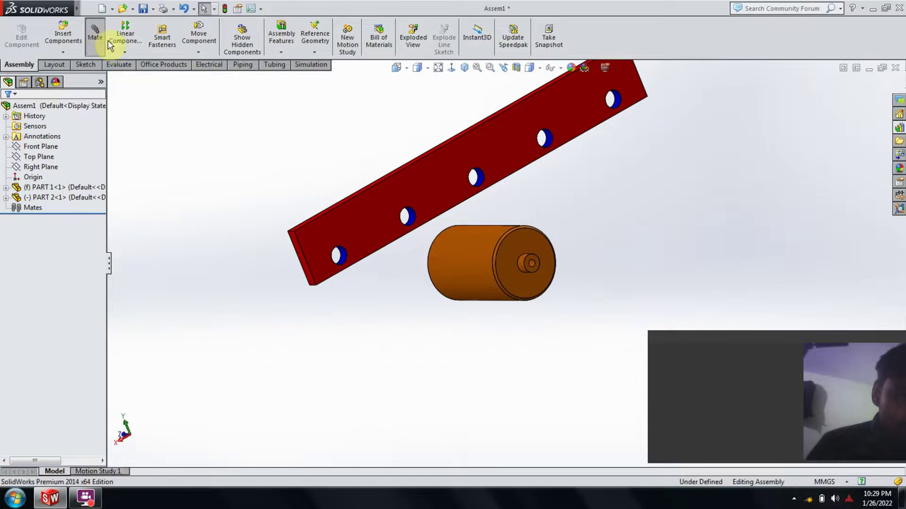
# Step: Start a mate between the plate's lower-left hole face and the roller's shaft face
pyautogui.click(106, 40)
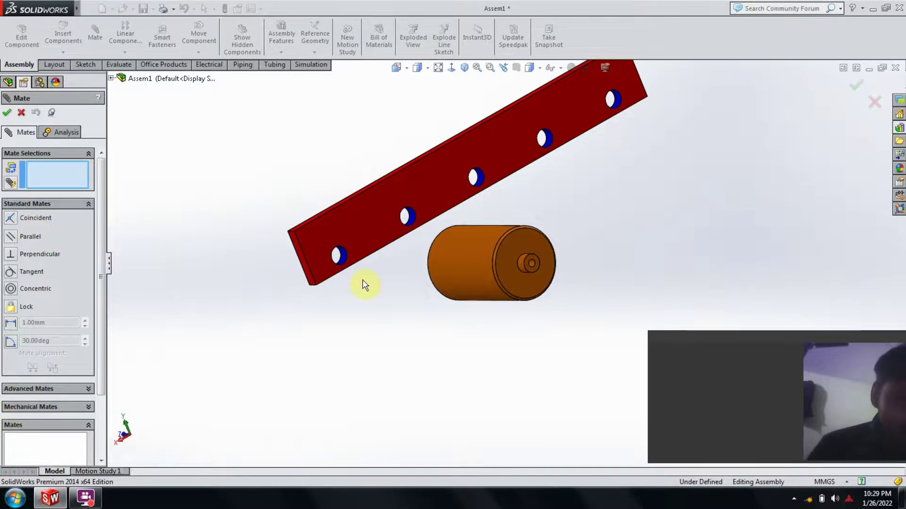
pyautogui.scroll(-3, 363, 284)
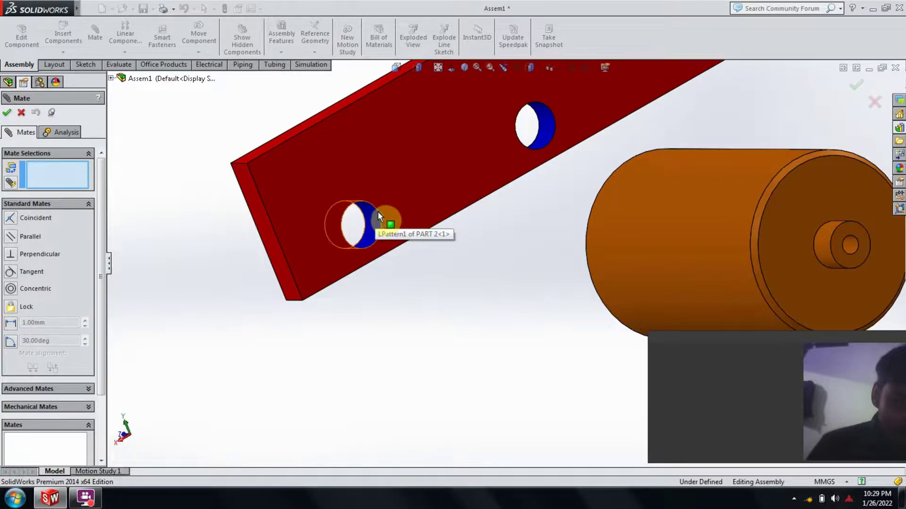
pyautogui.click(378, 213)
pyautogui.scroll(1, 489, 267)
pyautogui.hotkey('ctrl', '4')
pyautogui.scroll(2, 566, 259)
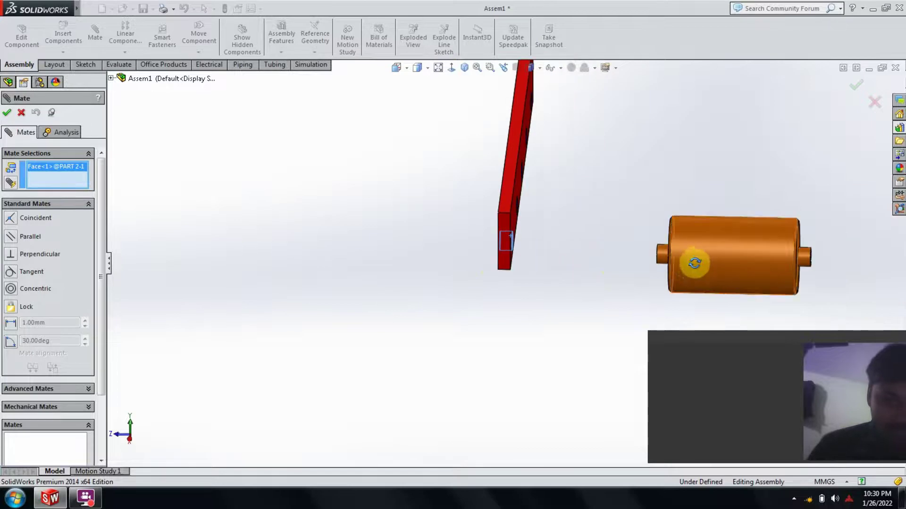
pyautogui.moveTo(691, 259); pyautogui.dragTo(706, 262, button='middle')
pyautogui.scroll(-2, 703, 262)
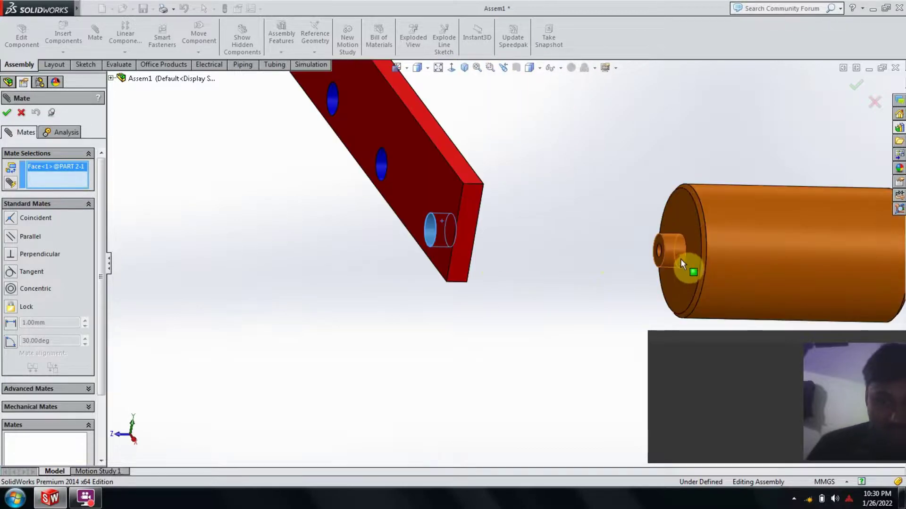
pyautogui.click(678, 258)
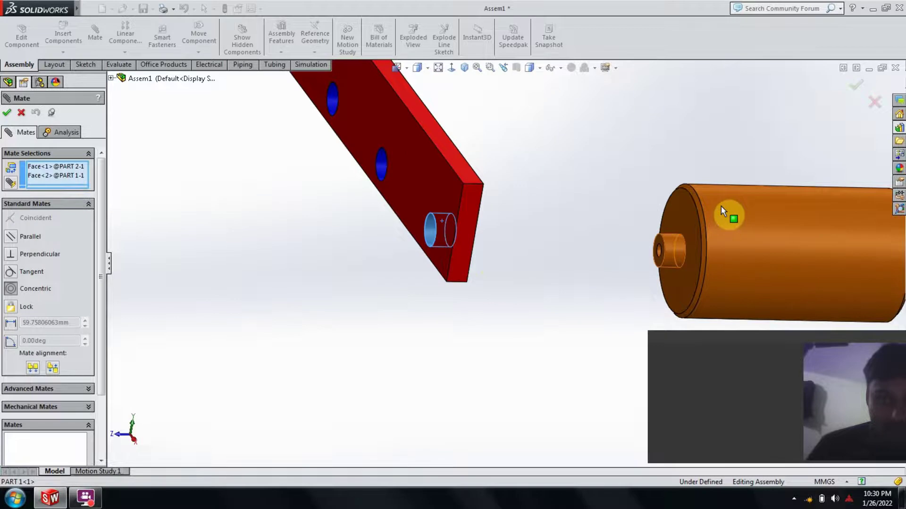
# Step: Set the mate to Concentric with flipped alignment and accept it as Concentric1
pyautogui.moveTo(673, 248)
pyautogui.mouseDown(button='middle')
pyautogui.moveTo(679, 299)
pyautogui.moveTo(655, 301)
pyautogui.mouseUp(button='middle')
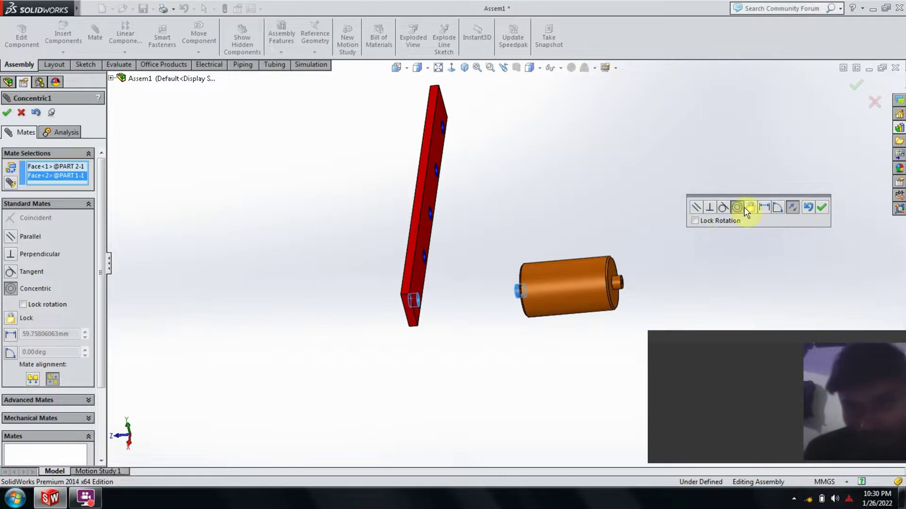
pyautogui.click(793, 208)
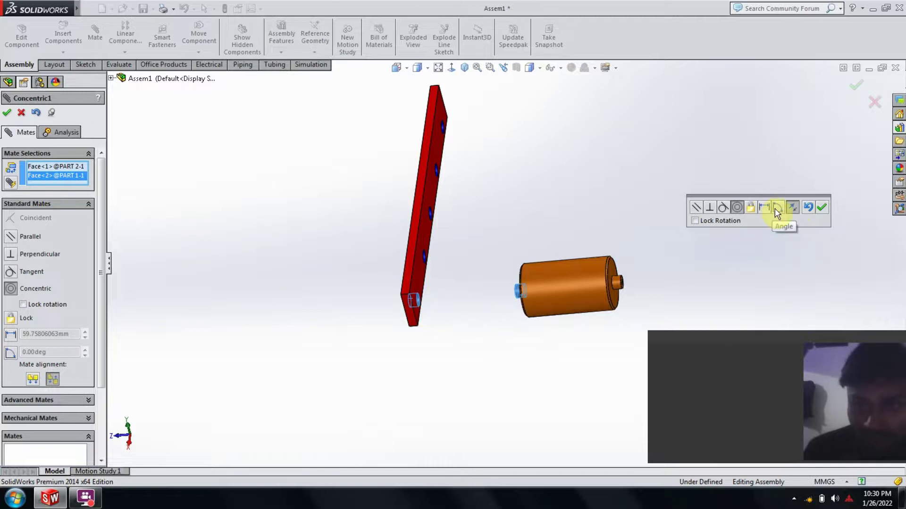
pyautogui.click(792, 208)
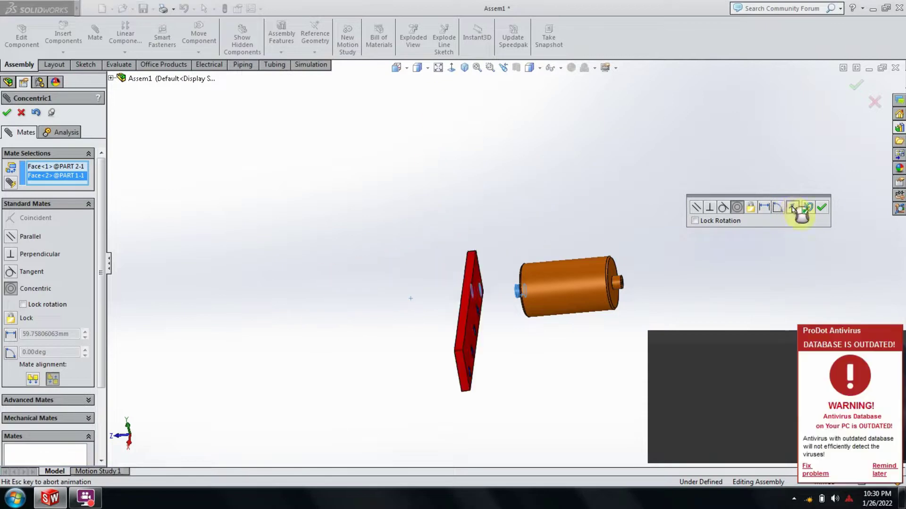
pyautogui.click(792, 208)
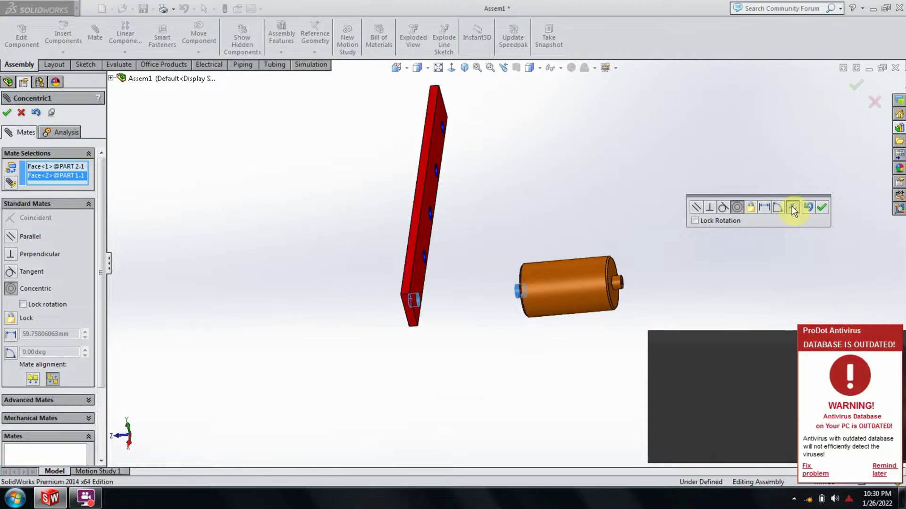
pyautogui.click(821, 207)
pyautogui.click(882, 467)
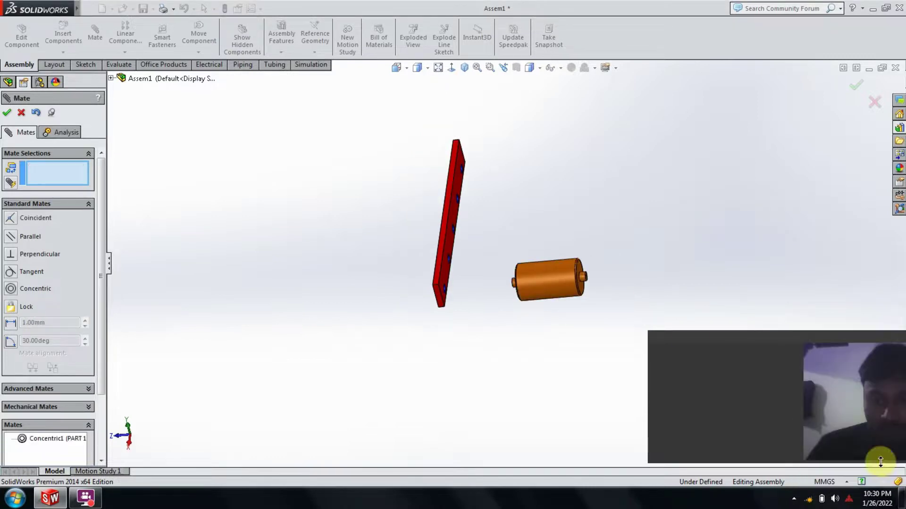
# Step: Mate the roller's end face coincident with the plate face as Coincident1
pyautogui.moveTo(592, 287)
pyautogui.mouseDown(button='middle')
pyautogui.moveTo(521, 287)
pyautogui.moveTo(566, 317)
pyautogui.moveTo(539, 287)
pyautogui.moveTo(467, 306)
pyautogui.moveTo(565, 267)
pyautogui.mouseUp(button='middle')
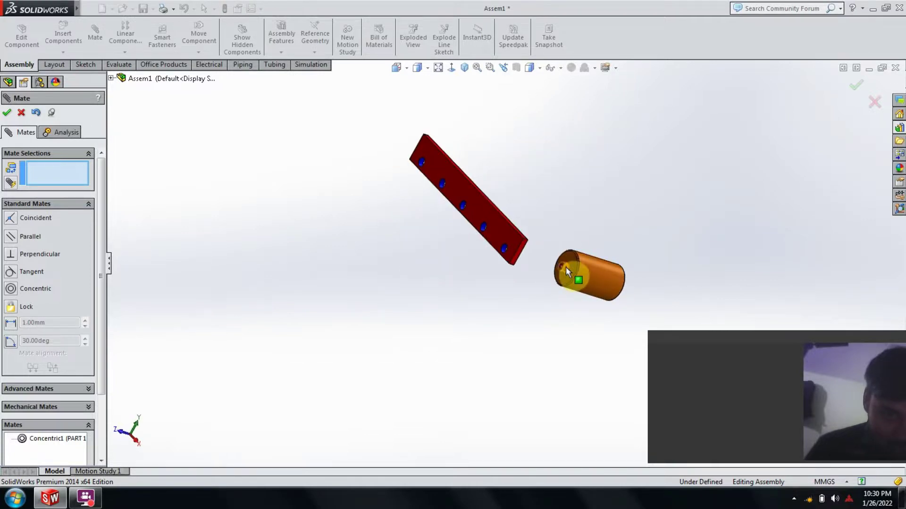
pyautogui.scroll(-2, 565, 267)
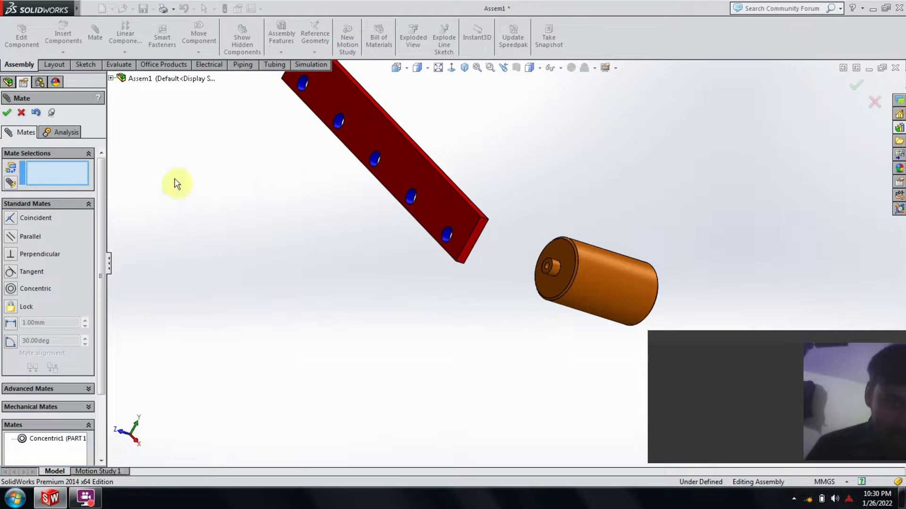
pyautogui.scroll(-3, 465, 277)
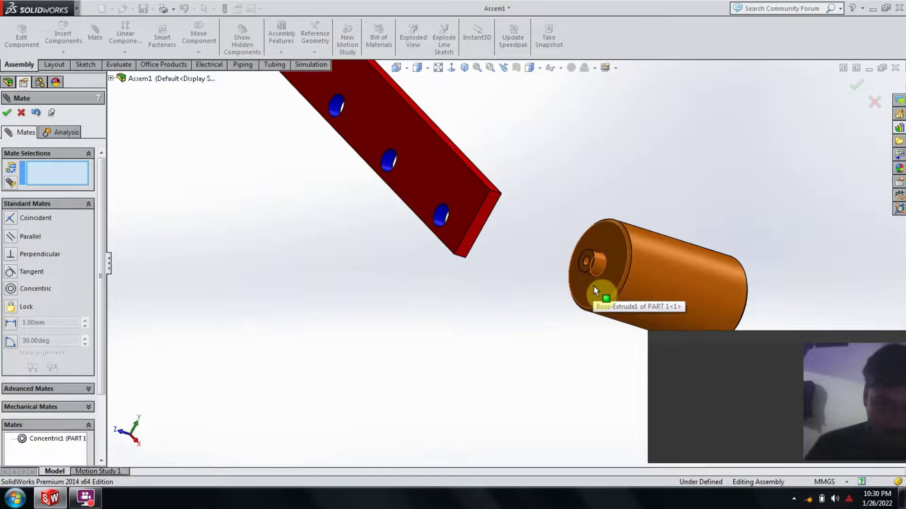
pyautogui.click(593, 285)
pyautogui.scroll(2, 536, 283)
pyautogui.moveTo(525, 285)
pyautogui.mouseDown(button='middle')
pyautogui.moveTo(406, 277)
pyautogui.moveTo(467, 231)
pyautogui.mouseUp(button='middle')
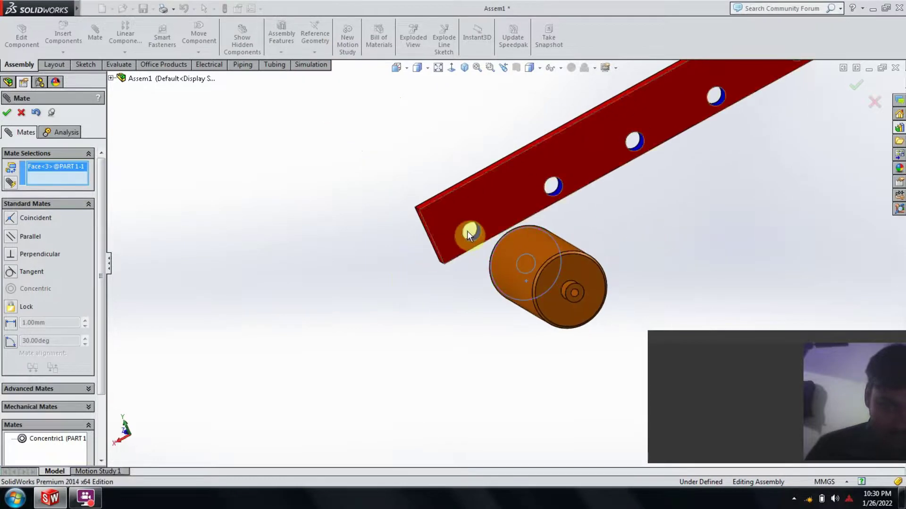
pyautogui.click(453, 210)
pyautogui.scroll(2, 688, 257)
pyautogui.click(781, 204)
# Step: Close the Mate PropertyManager and check the roller sits under the plate end
pyautogui.scroll(2, 585, 247)
pyautogui.moveTo(585, 246)
pyautogui.mouseDown(button='middle')
pyautogui.moveTo(634, 234)
pyautogui.moveTo(716, 269)
pyautogui.moveTo(719, 345)
pyautogui.mouseUp(button='middle')
pyautogui.scroll(-2, 712, 255)
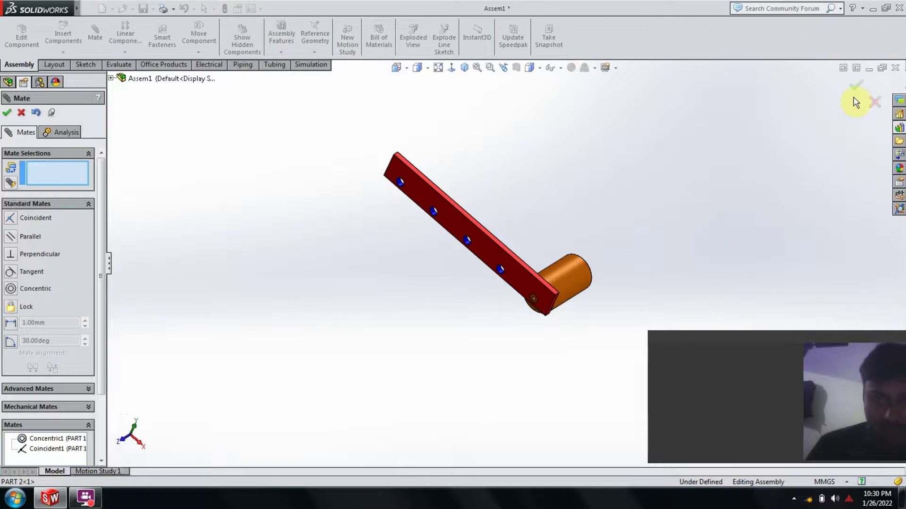
pyautogui.click(856, 86)
pyautogui.moveTo(629, 255)
pyautogui.mouseDown(button='middle')
pyautogui.moveTo(592, 218)
pyautogui.moveTo(647, 192)
pyautogui.moveTo(651, 267)
pyautogui.moveTo(557, 290)
pyautogui.moveTo(568, 315)
pyautogui.moveTo(618, 307)
pyautogui.mouseUp(button='middle')
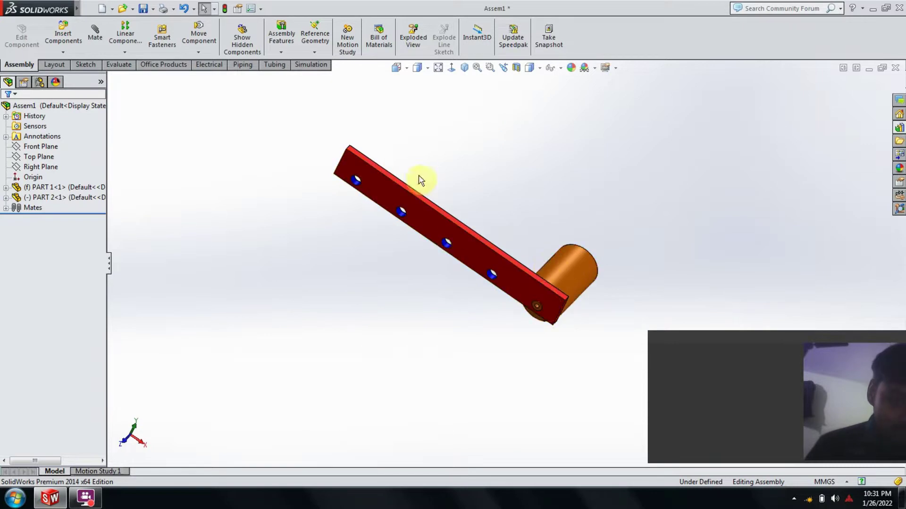
# Step: Orbit the plate flatter and choose Linear Component Pattern from the pattern types
pyautogui.moveTo(520, 247); pyautogui.dragTo(532, 255)
pyautogui.moveTo(537, 256); pyautogui.dragTo(525, 216, button='middle')
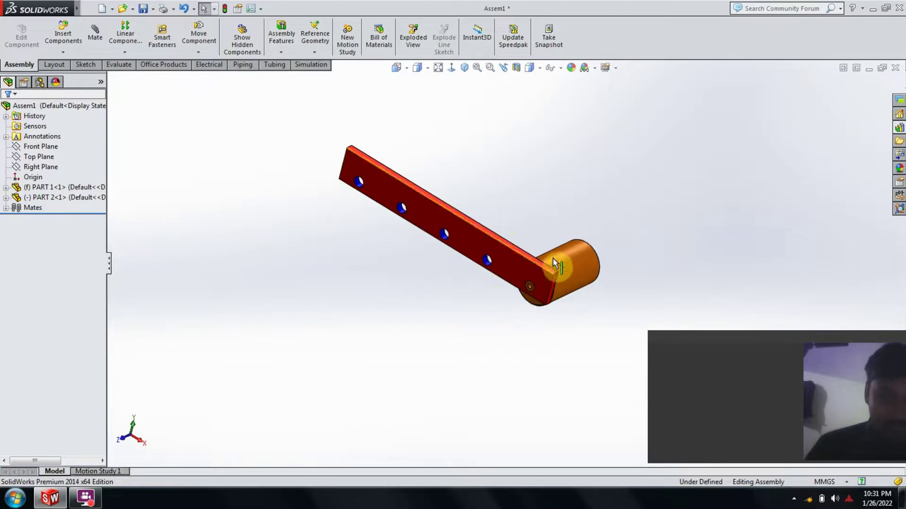
pyautogui.moveTo(558, 257)
pyautogui.mouseDown(button='middle')
pyautogui.moveTo(608, 277)
pyautogui.moveTo(586, 277)
pyautogui.moveTo(252, 107)
pyautogui.mouseUp(button='middle')
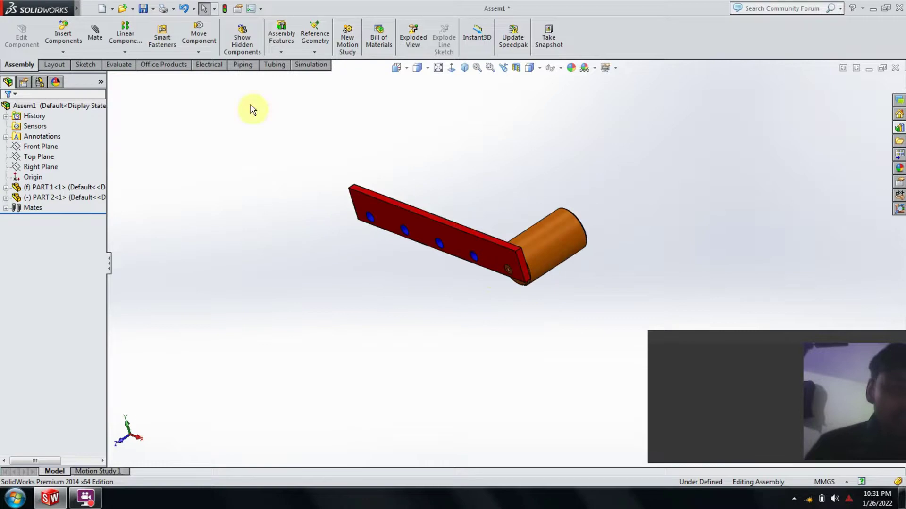
pyautogui.click(125, 52)
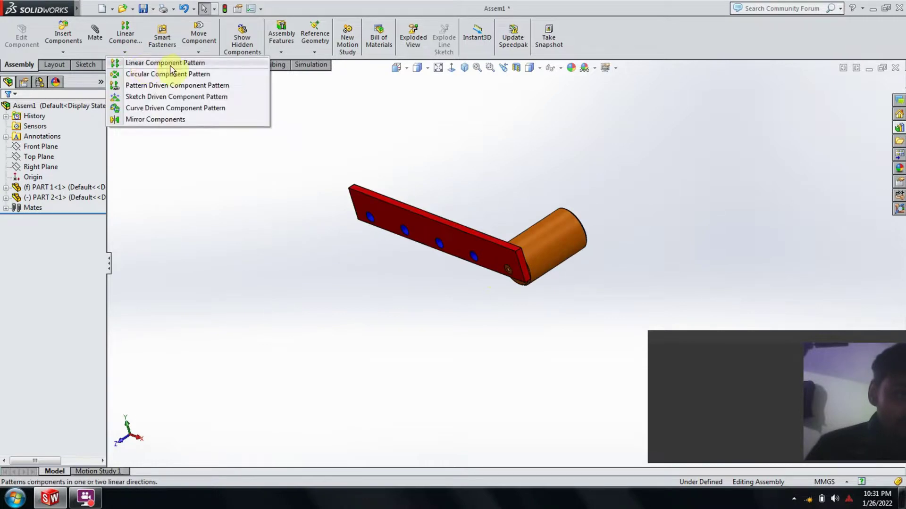
pyautogui.click(143, 66)
# Step: Pattern PART 1 along the plate's top edge at 120 mm spacing with 5 instances
pyautogui.moveTo(534, 246); pyautogui.dragTo(542, 267, button='middle')
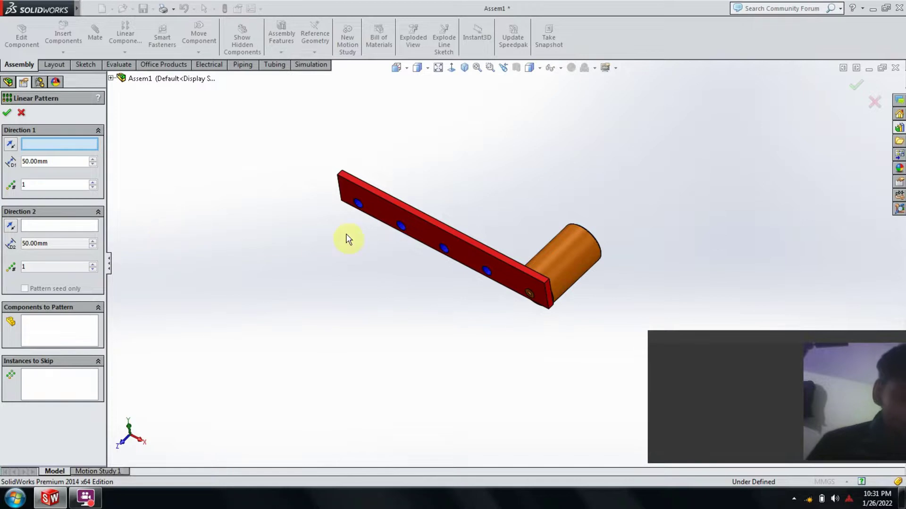
pyautogui.moveTo(348, 239); pyautogui.dragTo(479, 199, button='middle')
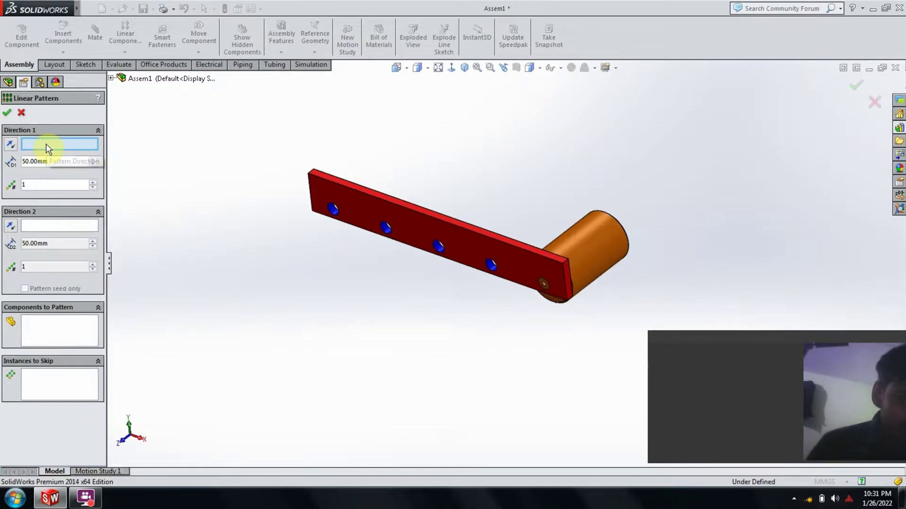
pyautogui.click(405, 208)
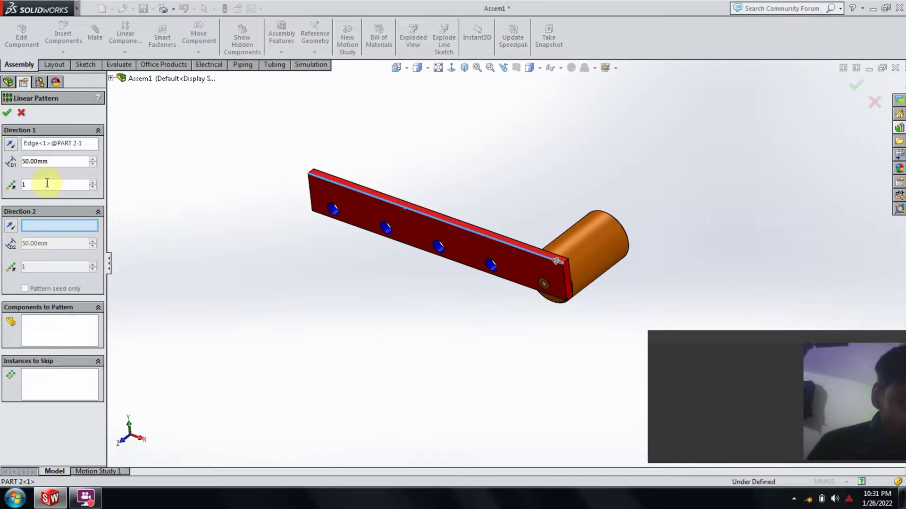
pyautogui.doubleClick(49, 161)
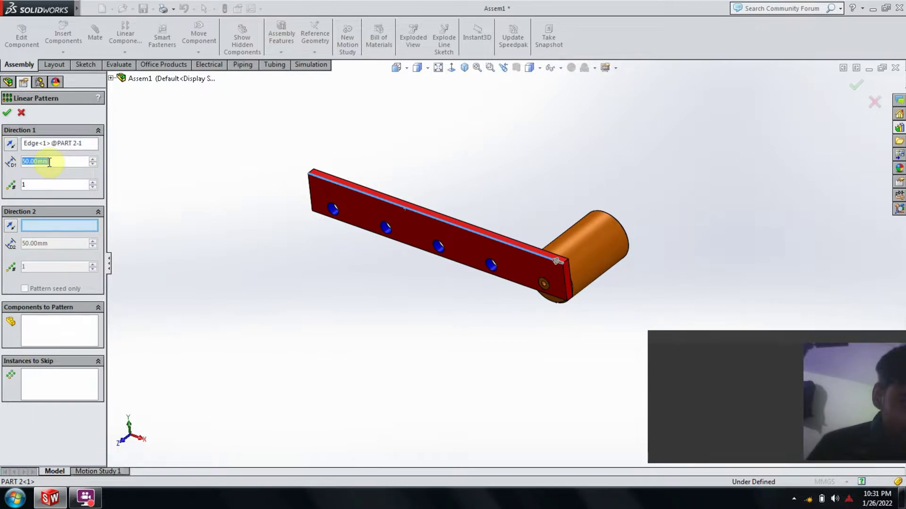
pyautogui.write('120')
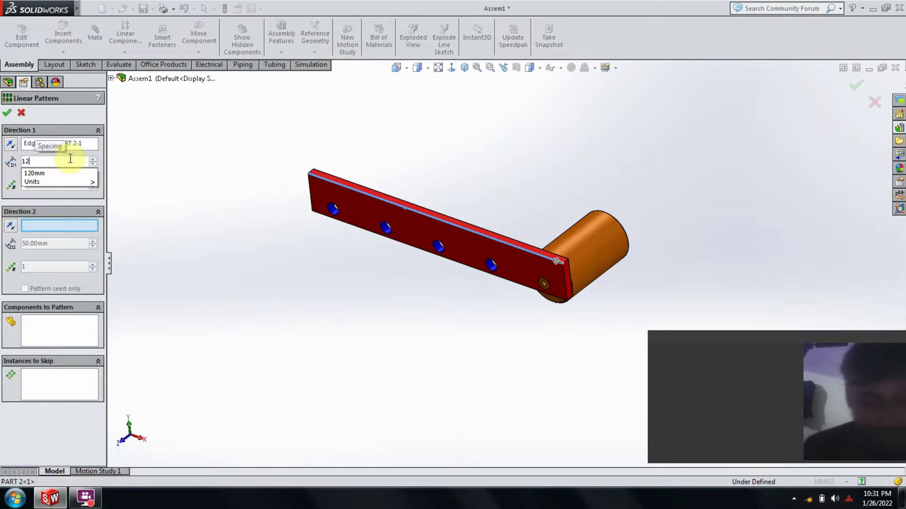
pyautogui.press('Return')
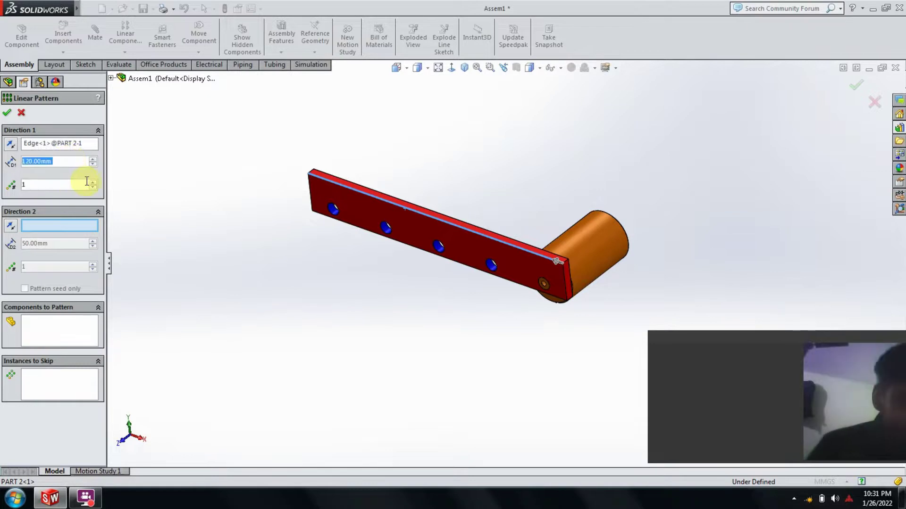
pyautogui.click(93, 182)
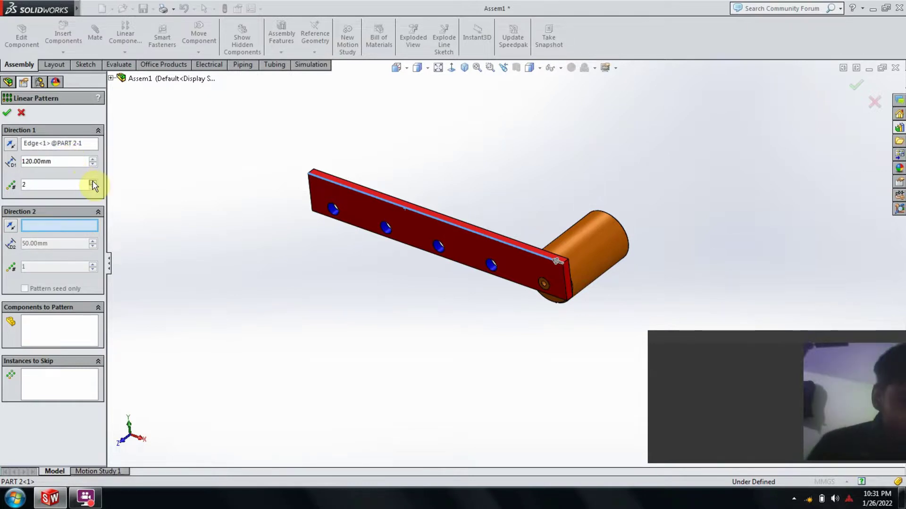
pyautogui.click(67, 325)
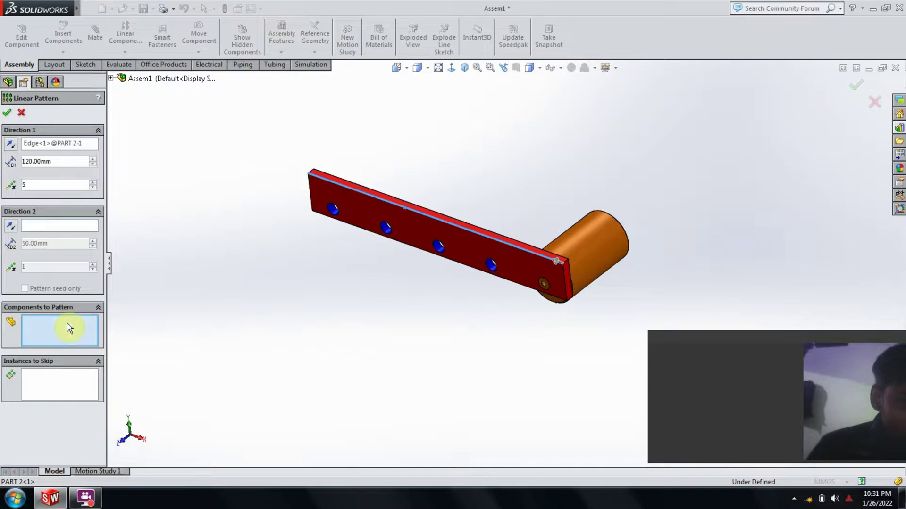
pyautogui.click(586, 247)
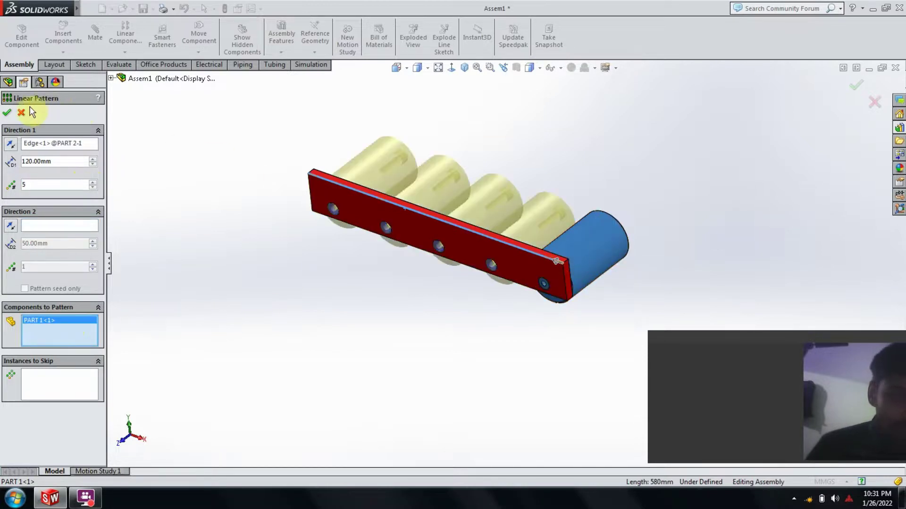
pyautogui.click(8, 113)
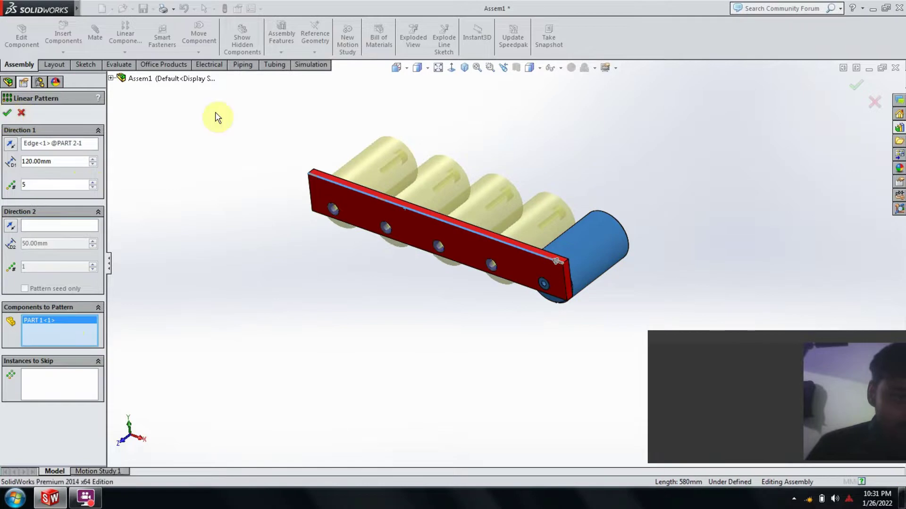
pyautogui.moveTo(639, 202)
pyautogui.mouseDown(button='middle')
pyautogui.moveTo(622, 216)
pyautogui.moveTo(612, 321)
pyautogui.moveTo(635, 281)
pyautogui.moveTo(586, 248)
pyautogui.moveTo(542, 299)
pyautogui.moveTo(568, 295)
pyautogui.moveTo(611, 242)
pyautogui.moveTo(572, 249)
pyautogui.moveTo(559, 285)
pyautogui.moveTo(571, 259)
pyautogui.mouseUp(button='middle')
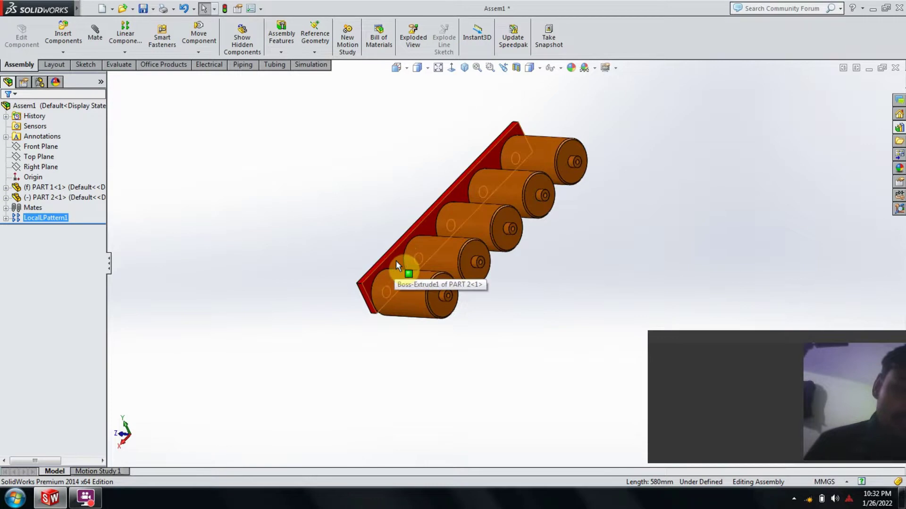
pyautogui.moveTo(444, 288)
pyautogui.mouseDown(button='middle')
pyautogui.moveTo(491, 263)
pyautogui.moveTo(426, 268)
pyautogui.mouseUp(button='middle')
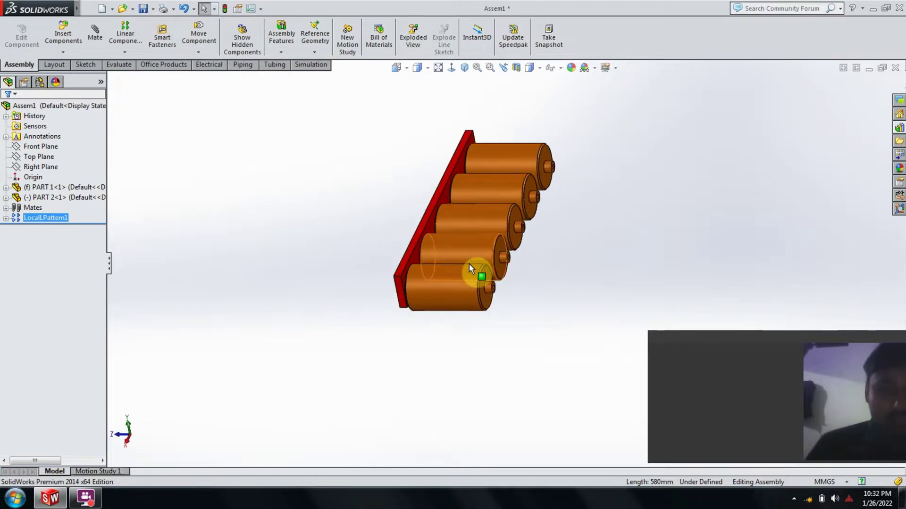
pyautogui.scroll(-2, 469, 266)
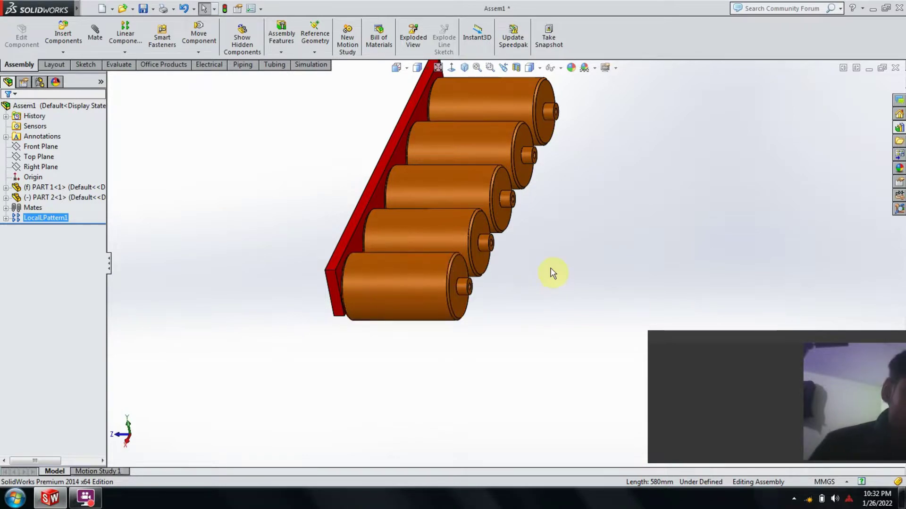
pyautogui.scroll(3, 536, 243)
pyautogui.moveTo(535, 242)
pyautogui.mouseDown(button='middle')
pyautogui.moveTo(500, 213)
pyautogui.moveTo(520, 259)
pyautogui.moveTo(538, 247)
pyautogui.moveTo(532, 275)
pyautogui.moveTo(464, 251)
pyautogui.mouseUp(button='middle')
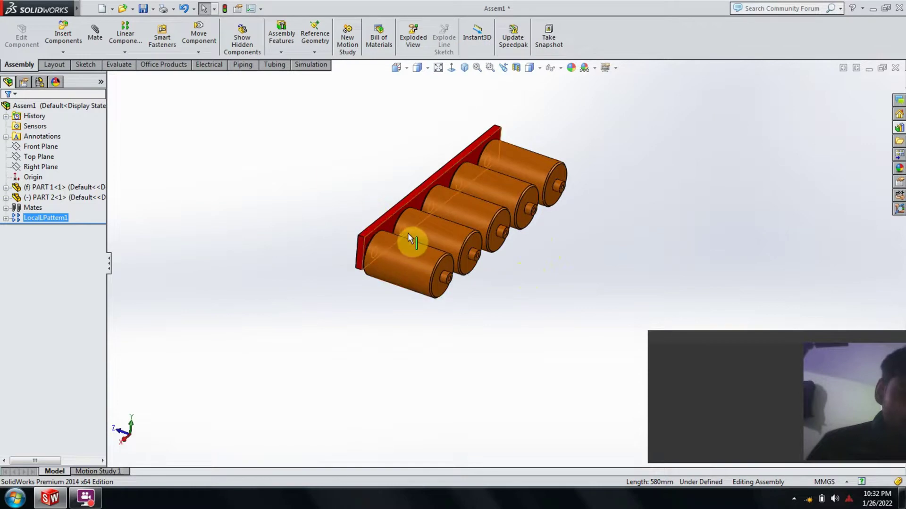
pyautogui.scroll(-2, 471, 214)
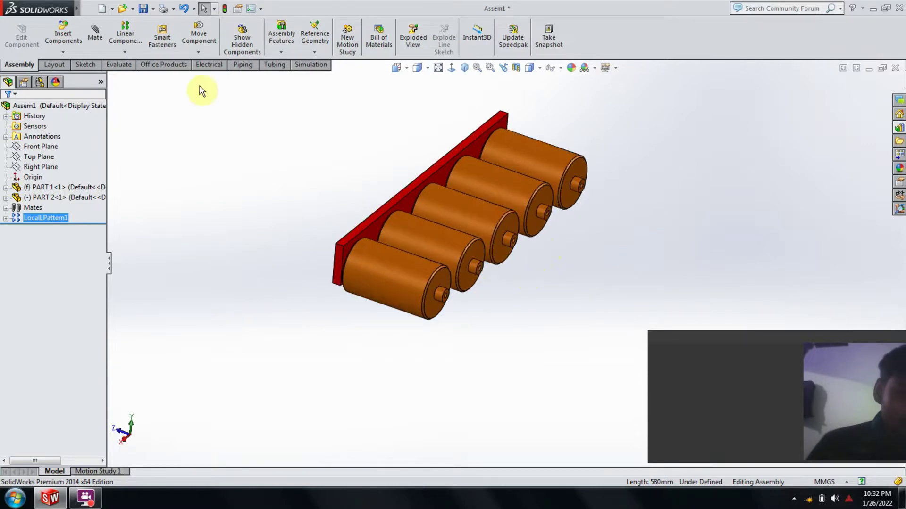
# Step: Start Mirror Components using the roller's Front Plane as the mirror plane
pyautogui.click(125, 52)
pyautogui.click(135, 119)
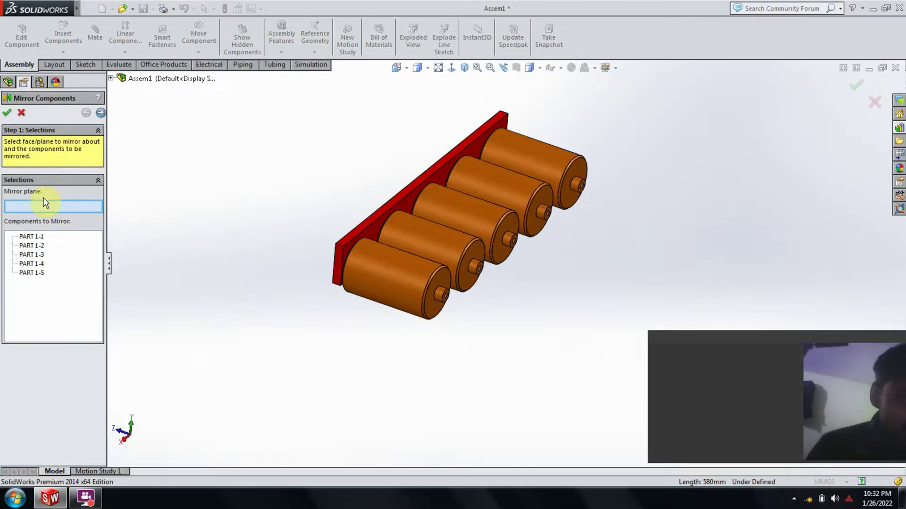
pyautogui.scroll(-2, 396, 278)
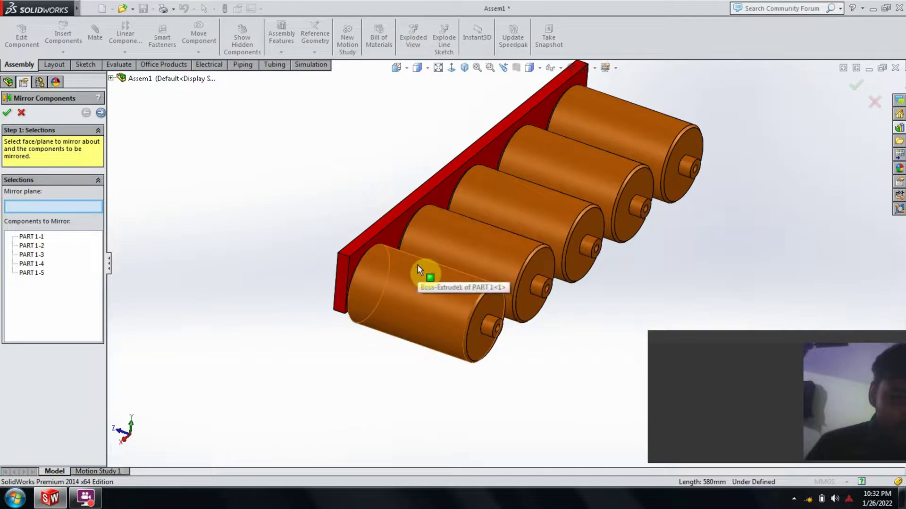
pyautogui.click(111, 79)
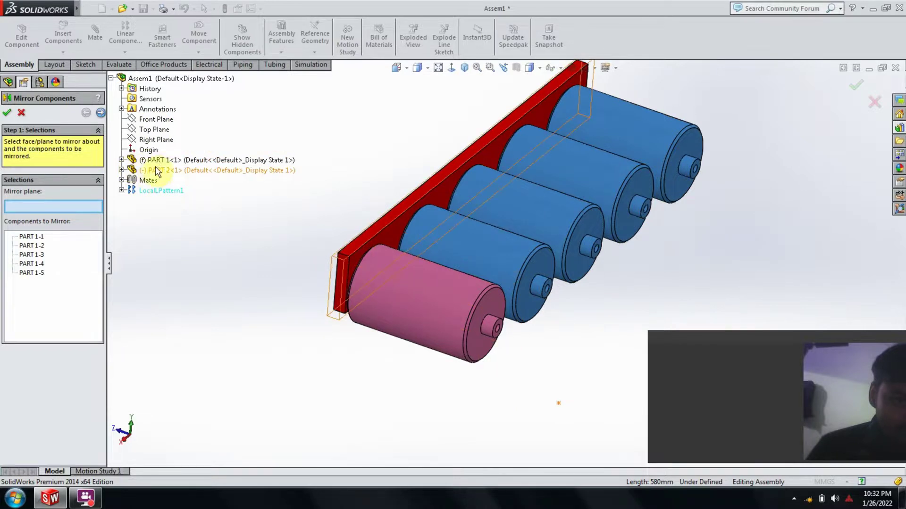
pyautogui.click(122, 160)
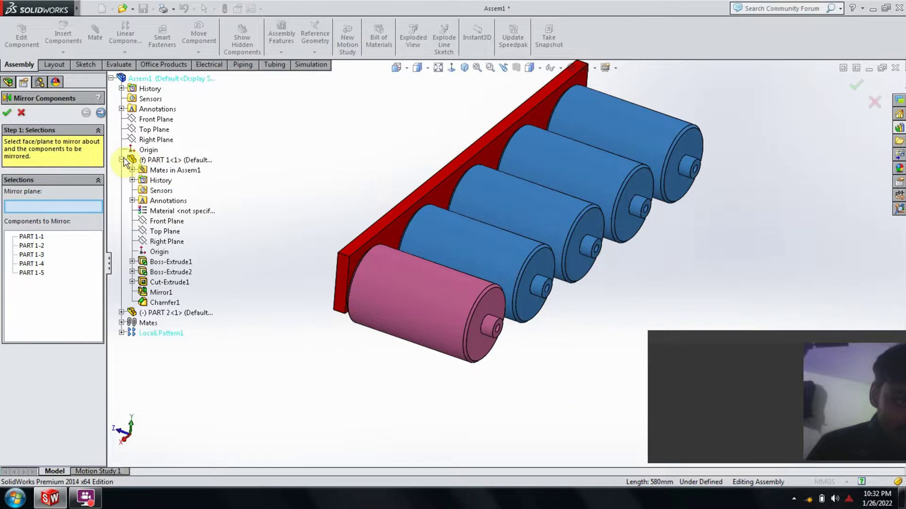
pyautogui.click(163, 224)
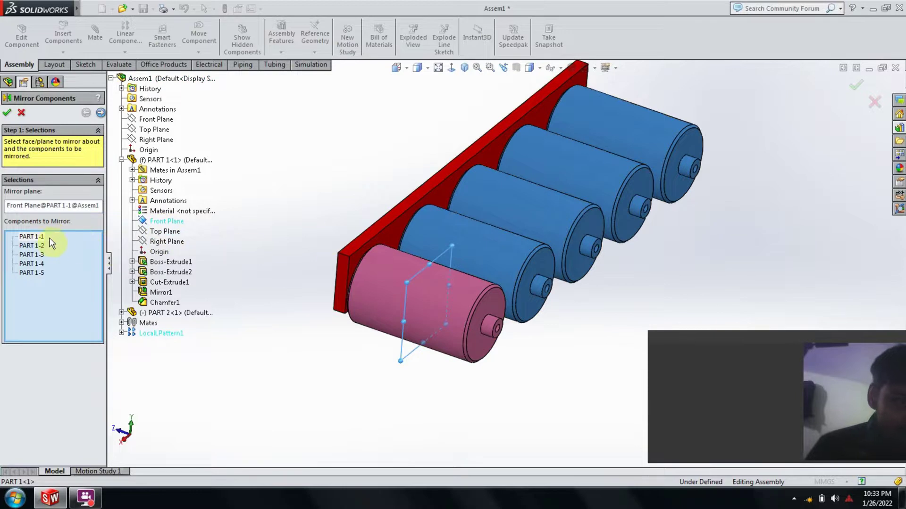
# Step: Mirror the red plate instead of the rollers, placing a second plate opposite
pyautogui.rightClick(30, 247)
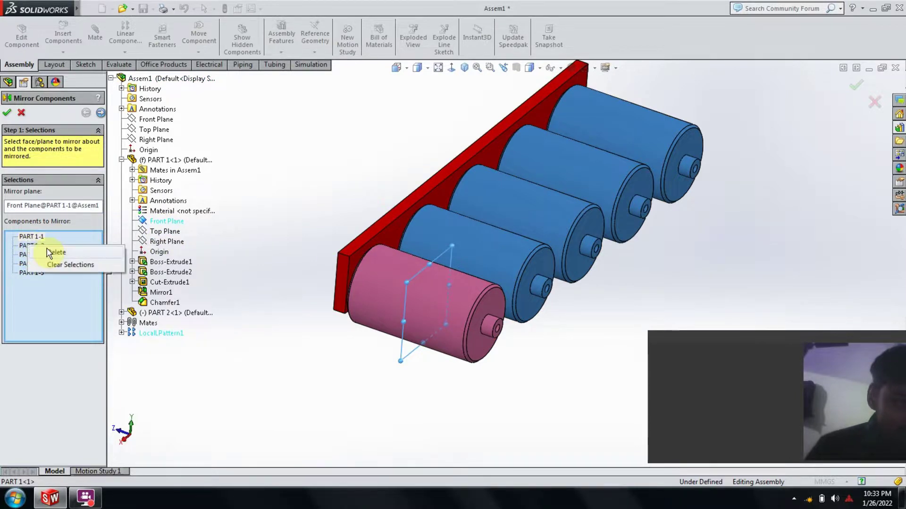
pyautogui.click(49, 253)
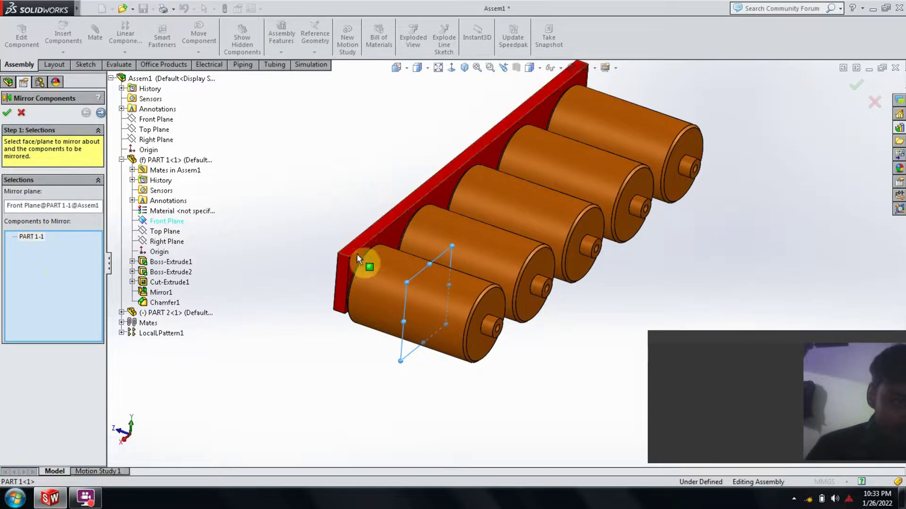
pyautogui.rightClick(43, 242)
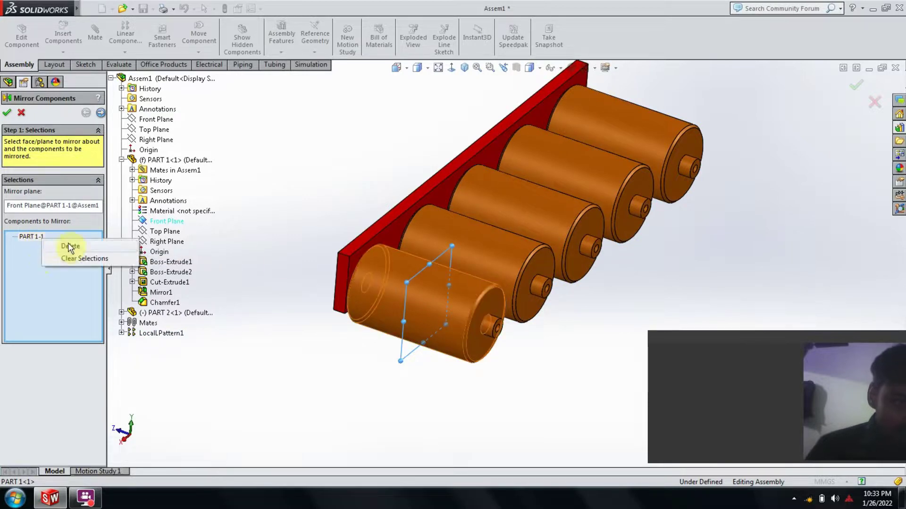
pyautogui.click(69, 247)
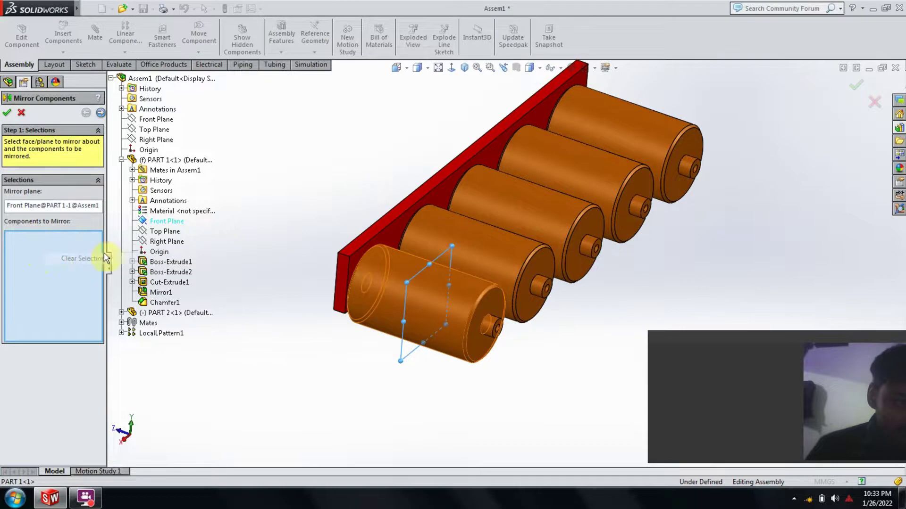
pyautogui.click(364, 244)
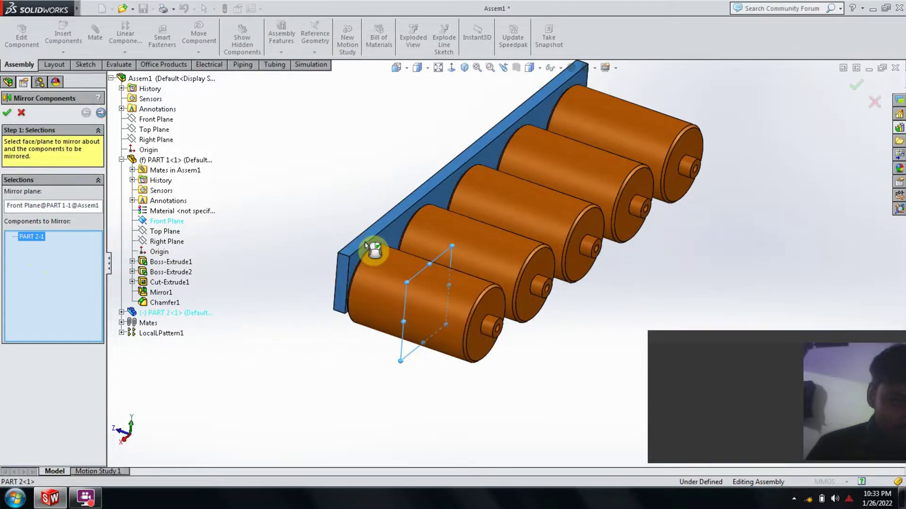
pyautogui.click(7, 113)
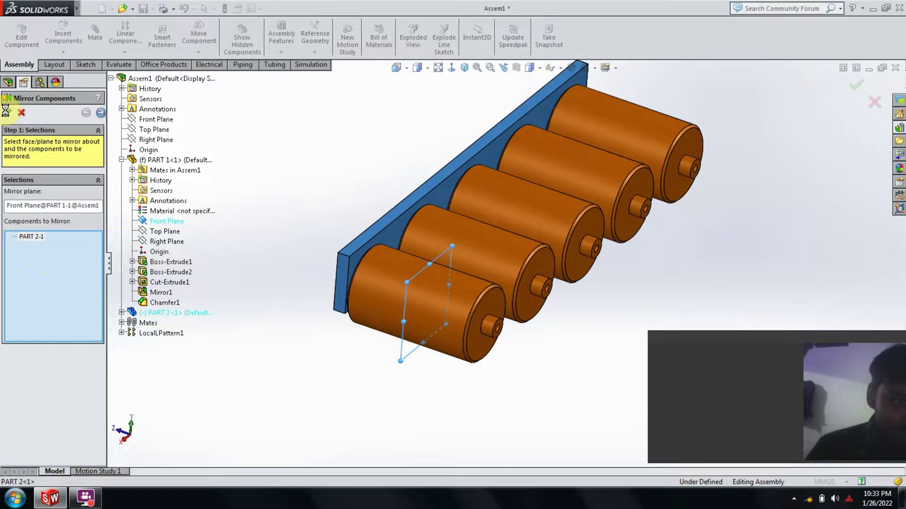
pyautogui.moveTo(455, 197)
pyautogui.mouseDown(button='middle')
pyautogui.moveTo(527, 268)
pyautogui.moveTo(538, 323)
pyautogui.moveTo(561, 320)
pyautogui.moveTo(530, 283)
pyautogui.moveTo(541, 308)
pyautogui.mouseUp(button='middle')
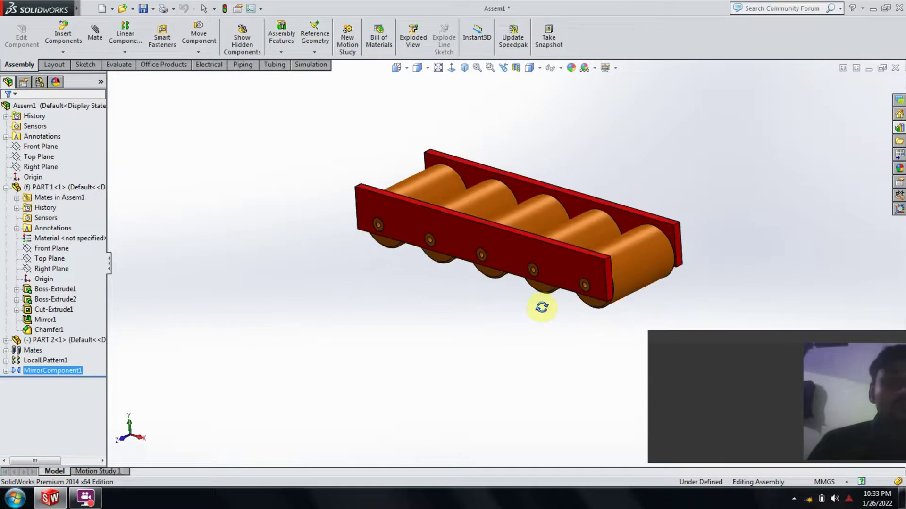
pyautogui.scroll(2, 653, 190)
pyautogui.moveTo(653, 191)
pyautogui.mouseDown(button='middle')
pyautogui.moveTo(630, 188)
pyautogui.moveTo(653, 210)
pyautogui.mouseUp(button='middle')
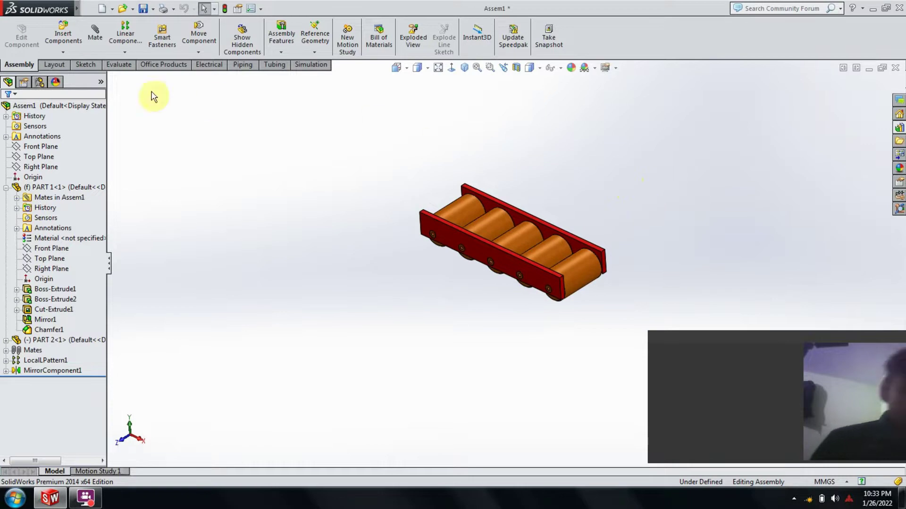
# Step: Insert PART3.SLDPRT from ROLLER ASSEMBLY PARTS and place the magenta rail beside the conveyor
pyautogui.click(62, 53)
pyautogui.click(66, 64)
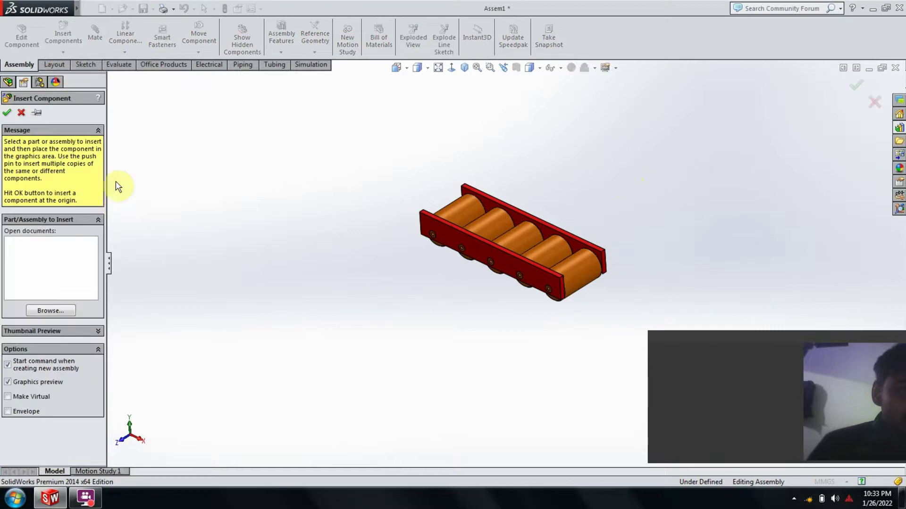
pyautogui.click(51, 310)
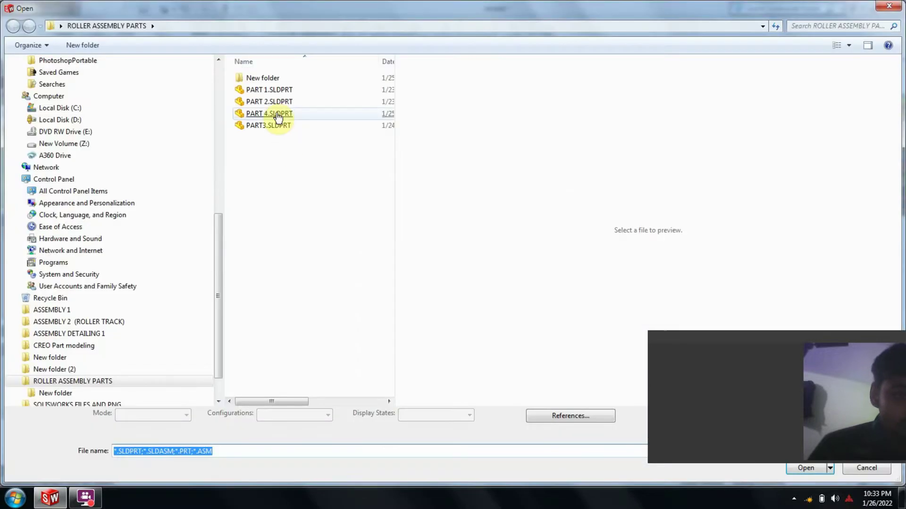
pyautogui.doubleClick(268, 126)
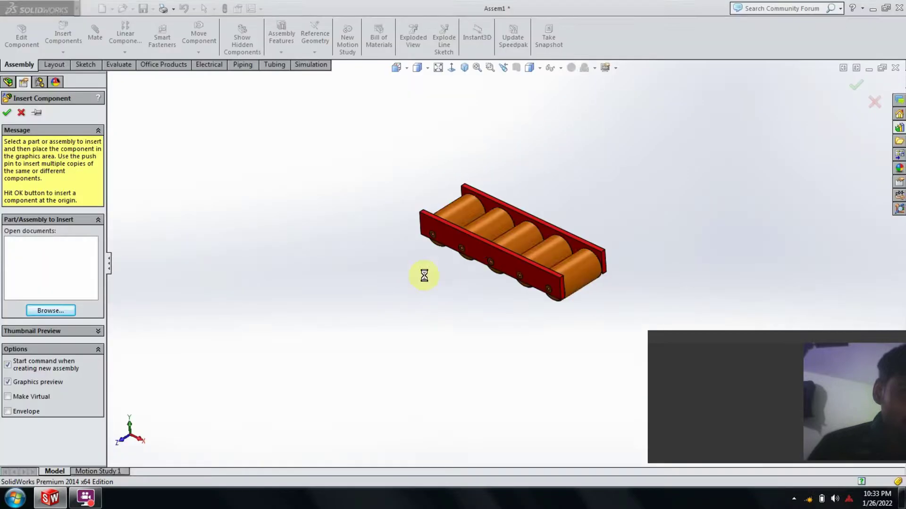
pyautogui.scroll(-4, 463, 247)
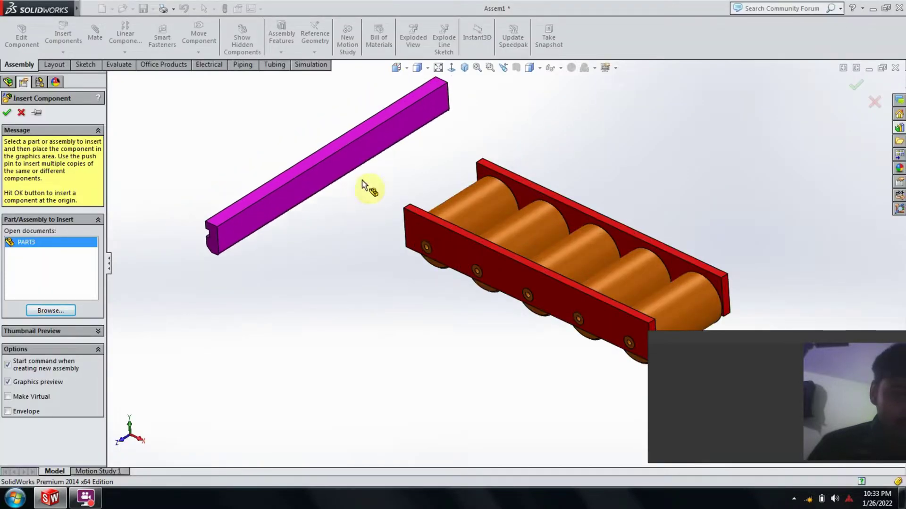
pyautogui.scroll(3, 370, 191)
pyautogui.scroll(-1, 401, 204)
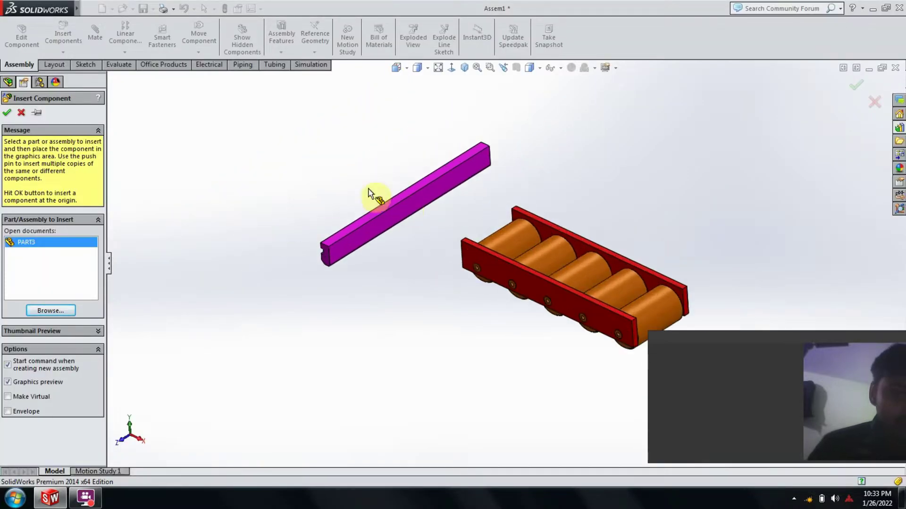
pyautogui.click(365, 194)
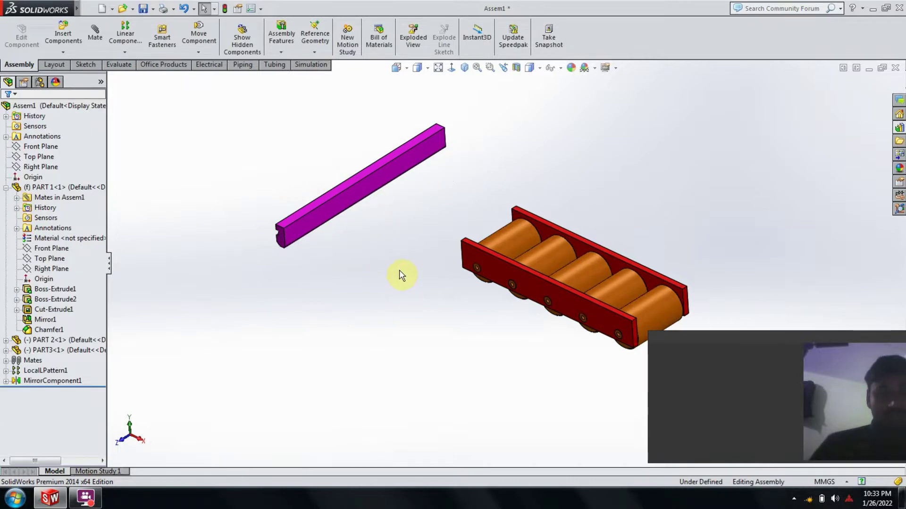
pyautogui.scroll(2, 415, 252)
# Step: Rotate the magenta PART3 rail with Rotate Component to turn it toward the conveyor
pyautogui.keyDown('ctrl'); pyautogui.moveTo(427, 249); pyautogui.dragTo(455, 246, button='middle'); pyautogui.keyUp('ctrl')
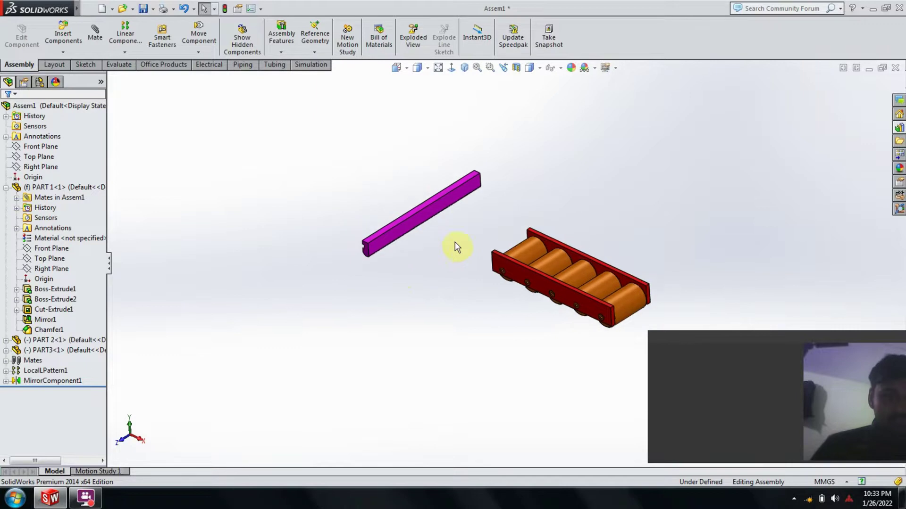
pyautogui.click(200, 52)
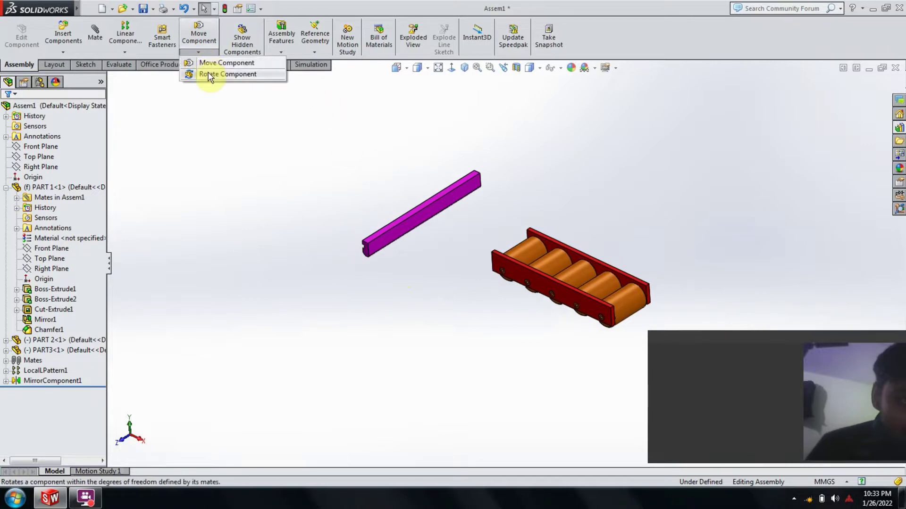
pyautogui.click(209, 77)
pyautogui.moveTo(374, 242)
pyautogui.mouseDown()
pyautogui.moveTo(368, 207)
pyautogui.moveTo(519, 100)
pyautogui.mouseUp()
pyautogui.moveTo(538, 127)
pyautogui.mouseDown()
pyautogui.moveTo(489, 303)
pyautogui.moveTo(466, 297)
pyautogui.moveTo(297, 320)
pyautogui.moveTo(290, 338)
pyautogui.moveTo(302, 352)
pyautogui.moveTo(297, 390)
pyautogui.mouseUp()
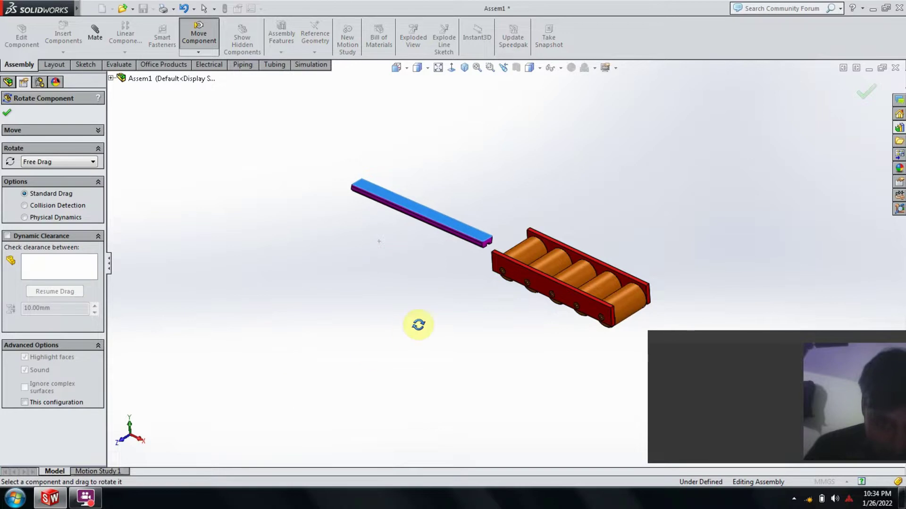
pyautogui.scroll(-2, 460, 293)
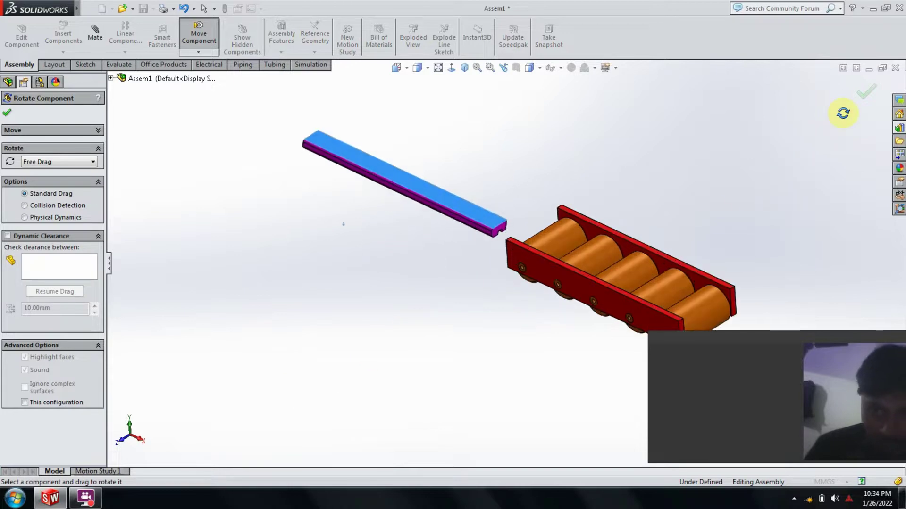
pyautogui.click(866, 91)
# Step: Move the magenta rail down and to the left, next to the conveyor frame
pyautogui.scroll(3, 652, 226)
pyautogui.scroll(-2, 622, 269)
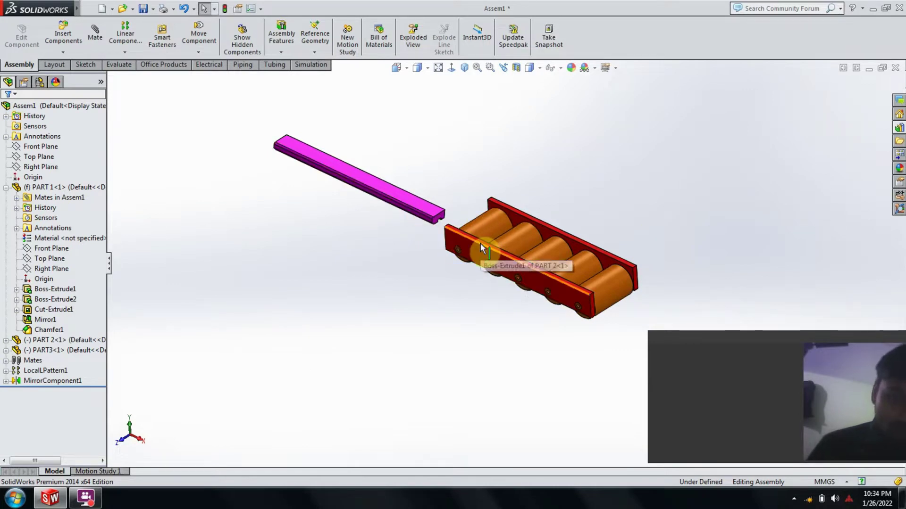
pyautogui.scroll(1, 480, 243)
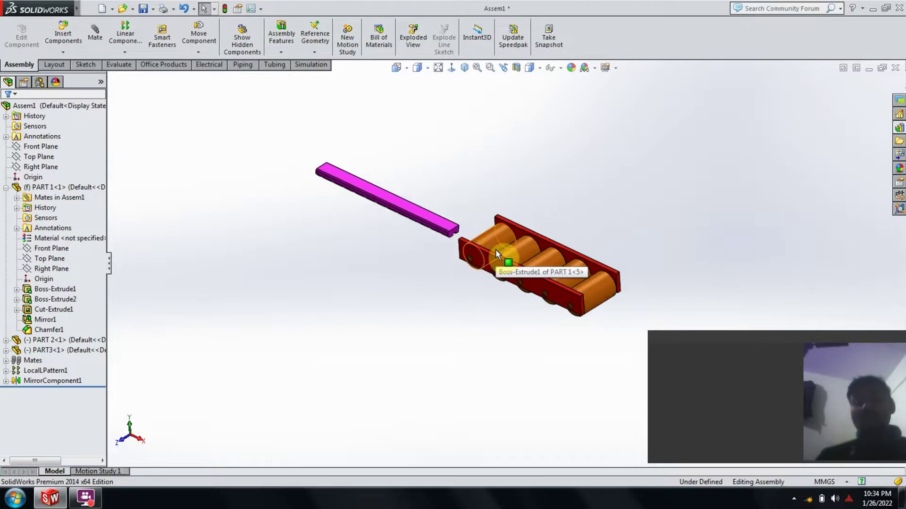
pyautogui.scroll(1, 497, 251)
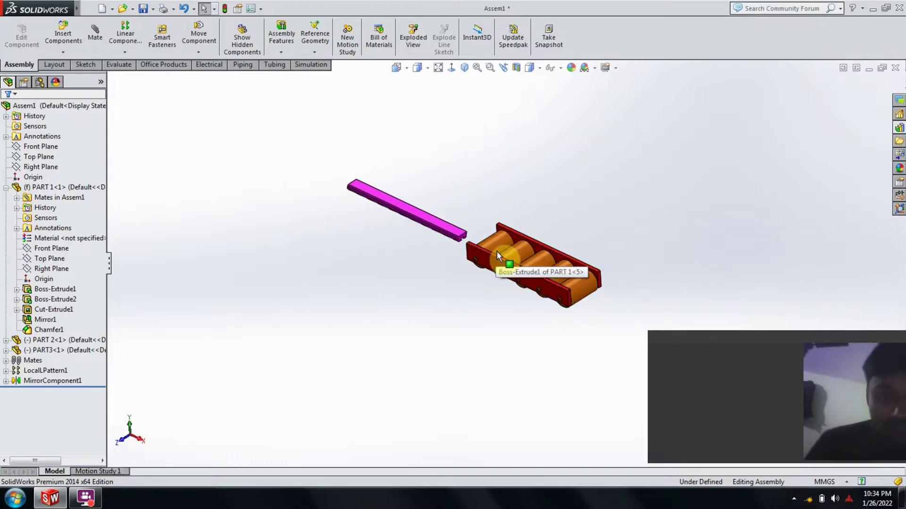
pyautogui.moveTo(497, 255); pyautogui.dragTo(455, 207, button='middle')
pyautogui.scroll(-1, 453, 210)
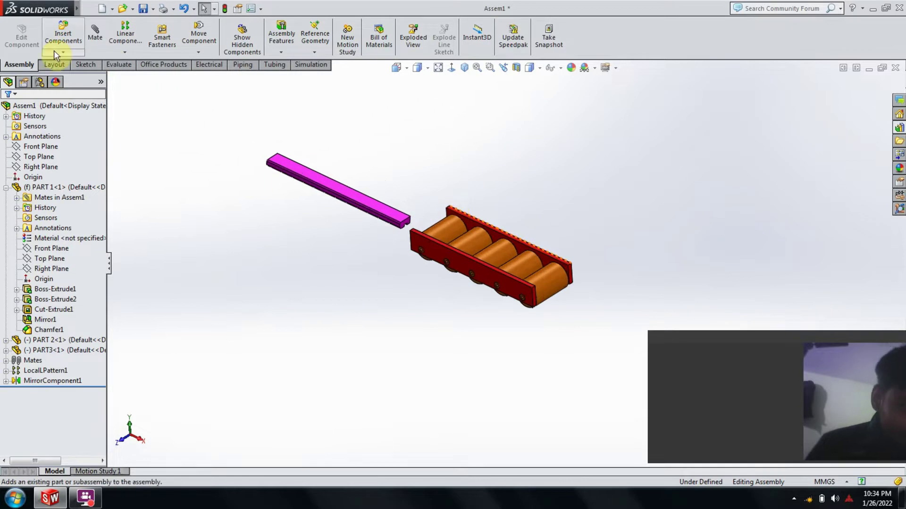
pyautogui.click(200, 38)
pyautogui.moveTo(339, 196); pyautogui.dragTo(292, 227)
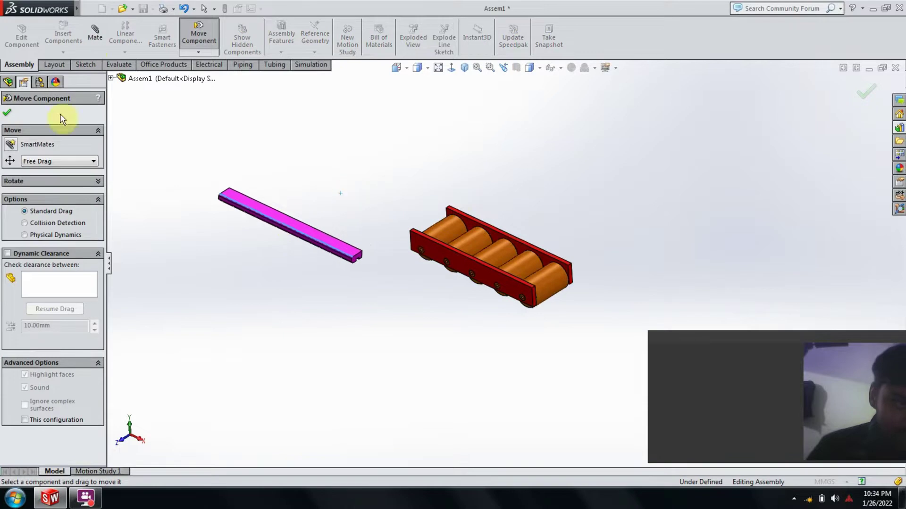
pyautogui.click(7, 112)
pyautogui.click(202, 102)
# Step: Pan and orbit the assembly until the magenta rail lies flat in view
pyautogui.moveTo(503, 235)
pyautogui.keyDown('ctrl'); pyautogui.mouseDown(button='middle')
pyautogui.moveTo(462, 230)
pyautogui.moveTo(542, 257)
pyautogui.moveTo(428, 270)
pyautogui.moveTo(408, 228)
pyautogui.mouseUp(button='middle'); pyautogui.keyUp('ctrl')
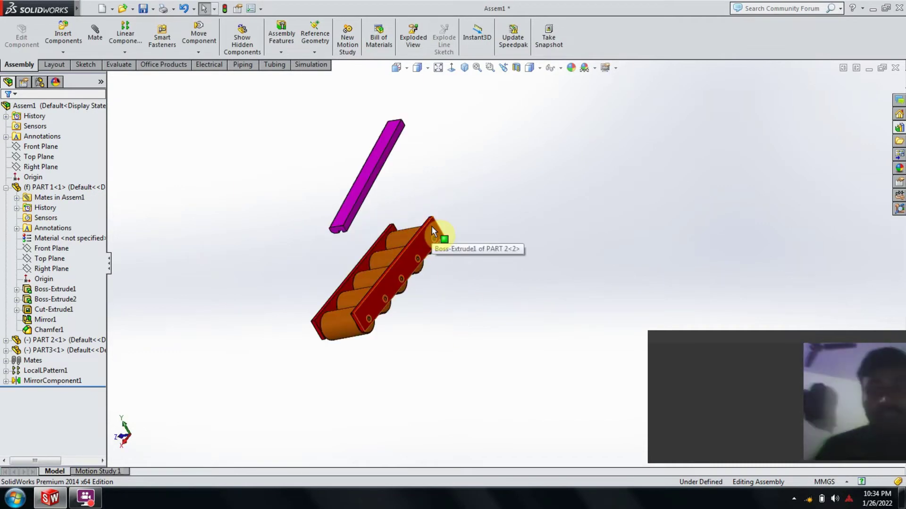
pyautogui.moveTo(423, 219)
pyautogui.mouseDown(button='middle')
pyautogui.moveTo(439, 165)
pyautogui.moveTo(445, 172)
pyautogui.mouseUp(button='middle')
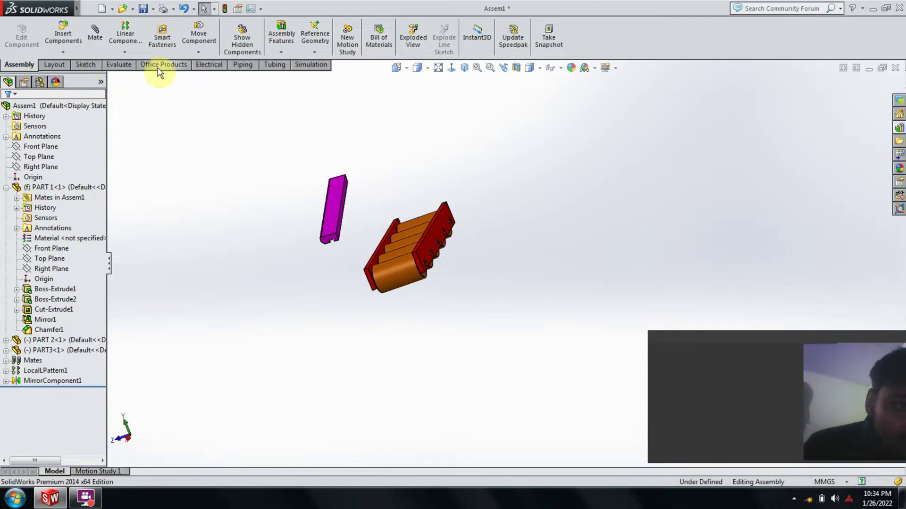
pyautogui.moveTo(410, 193)
pyautogui.mouseDown(button='middle')
pyautogui.moveTo(433, 150)
pyautogui.moveTo(427, 156)
pyautogui.mouseUp(button='middle')
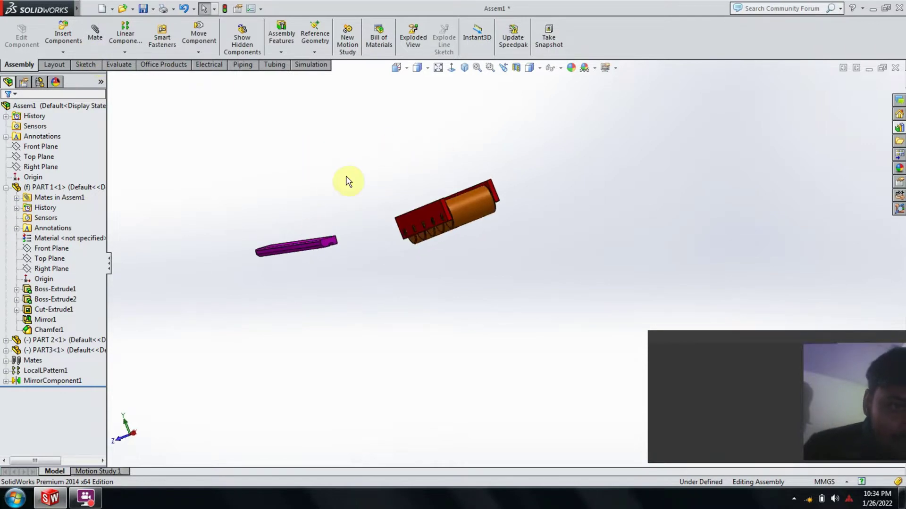
pyautogui.moveTo(348, 182); pyautogui.dragTo(283, 151, button='middle')
# Step: Mate the PART3 rail's end face to the PART 2 red plate's end face (Coincident2)
pyautogui.click(101, 43)
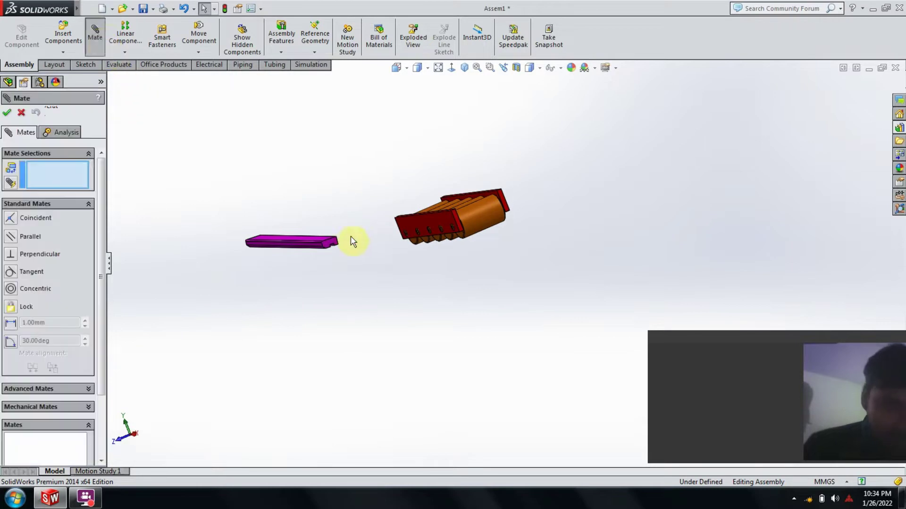
pyautogui.scroll(-2, 333, 253)
pyautogui.scroll(-2, 338, 260)
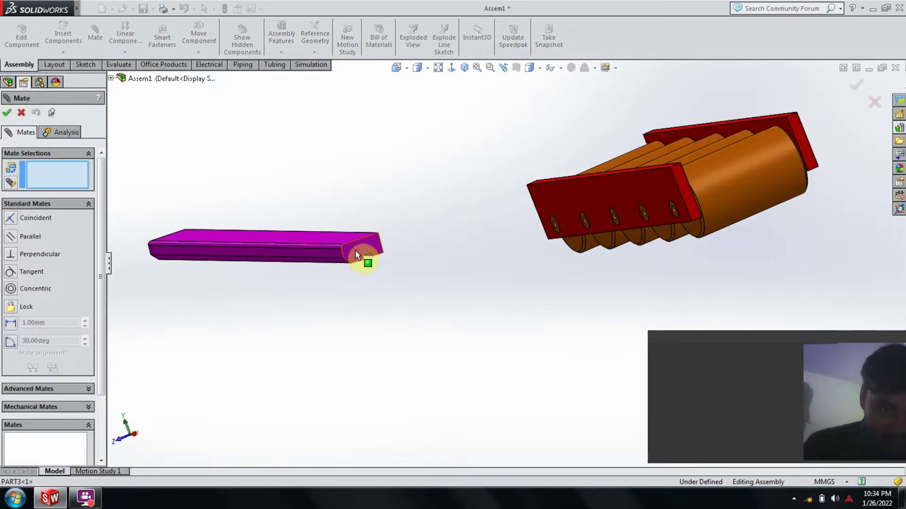
pyautogui.click(354, 250)
pyautogui.keyDown('ctrl'); pyautogui.moveTo(573, 267); pyautogui.dragTo(515, 288, button='middle'); pyautogui.keyUp('ctrl')
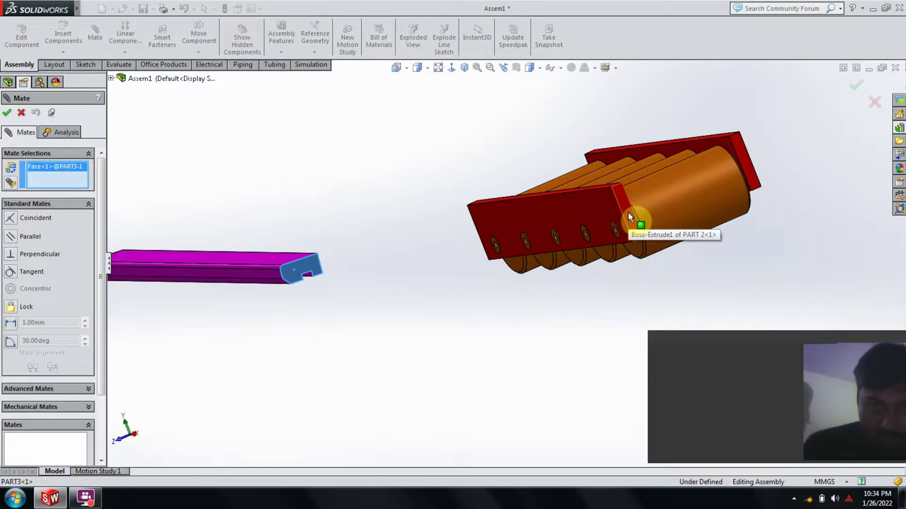
pyautogui.click(630, 217)
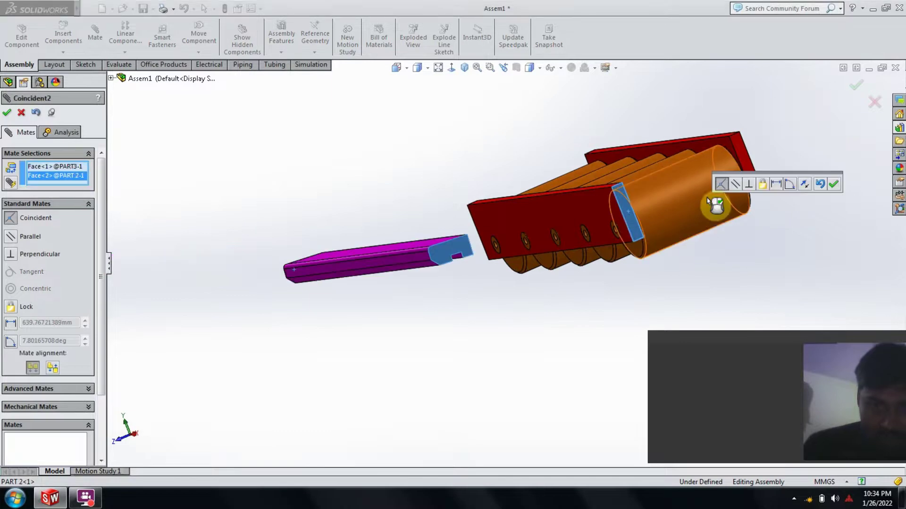
pyautogui.click(834, 185)
pyautogui.scroll(2, 658, 208)
pyautogui.moveTo(658, 207)
pyautogui.mouseDown(button='middle')
pyautogui.moveTo(641, 271)
pyautogui.moveTo(593, 179)
pyautogui.moveTo(614, 196)
pyautogui.moveTo(679, 77)
pyautogui.moveTo(673, 119)
pyautogui.mouseUp(button='middle')
pyautogui.scroll(-2, 512, 255)
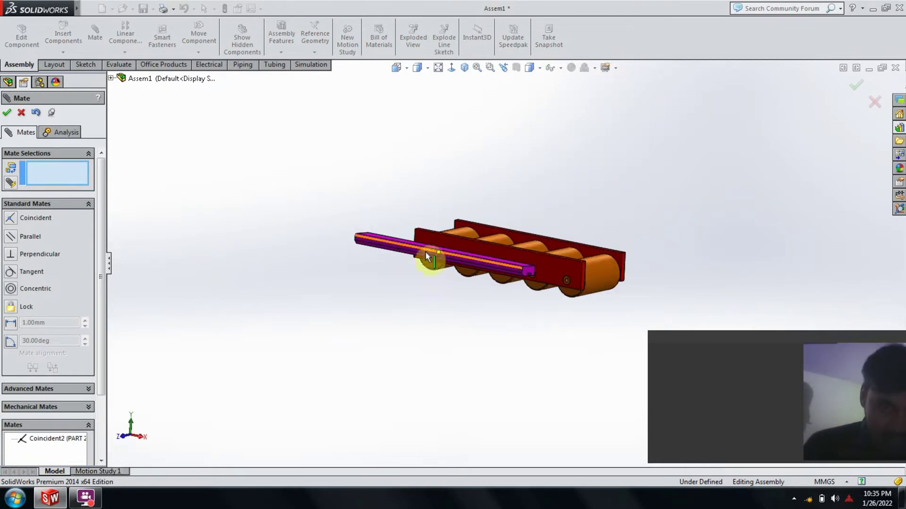
pyautogui.click(21, 112)
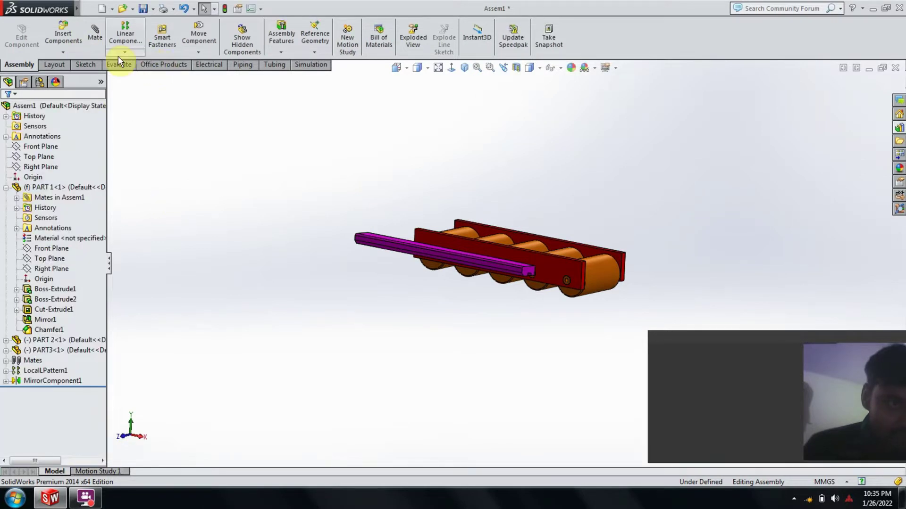
# Step: Lift the magenta rail above the roller frame with Move Component
pyautogui.click(200, 52)
pyautogui.click(204, 73)
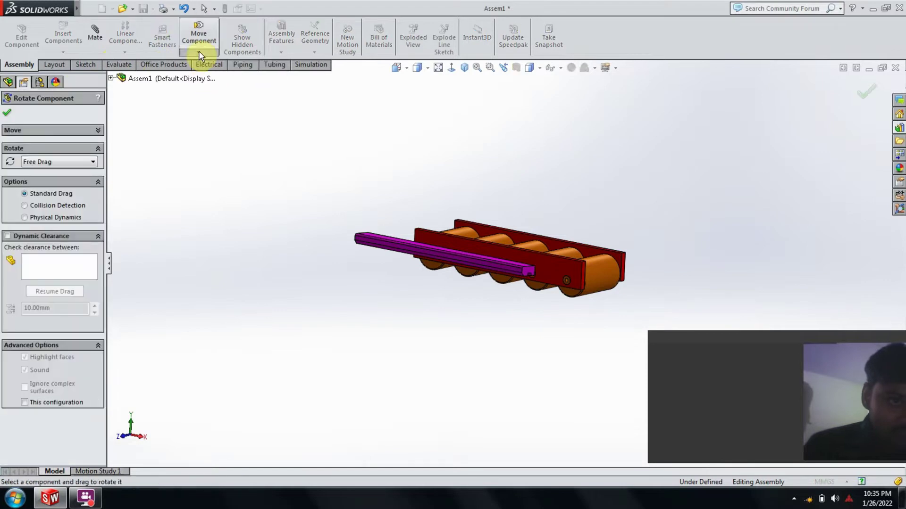
pyautogui.click(199, 52)
pyautogui.click(206, 63)
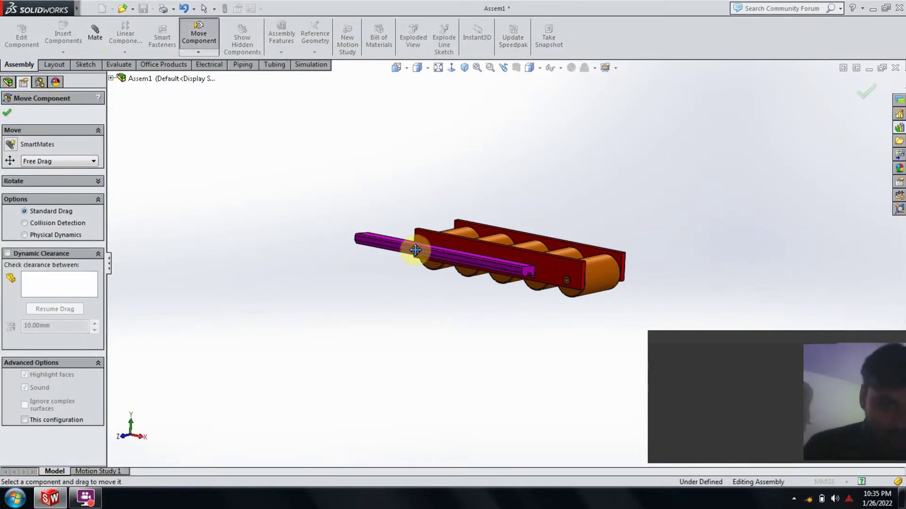
pyautogui.moveTo(416, 249); pyautogui.dragTo(435, 209)
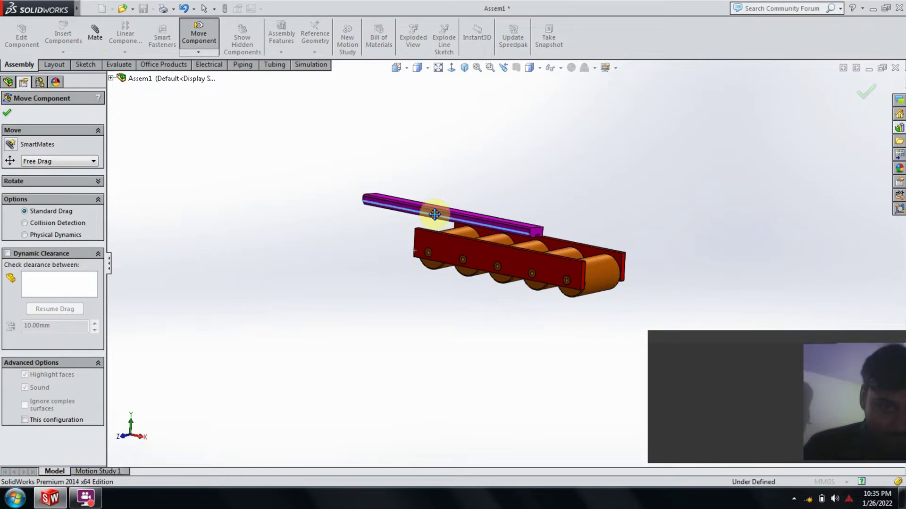
pyautogui.scroll(-3, 528, 234)
pyautogui.moveTo(528, 234)
pyautogui.mouseDown(button='middle')
pyautogui.moveTo(457, 192)
pyautogui.moveTo(434, 235)
pyautogui.mouseUp(button='middle')
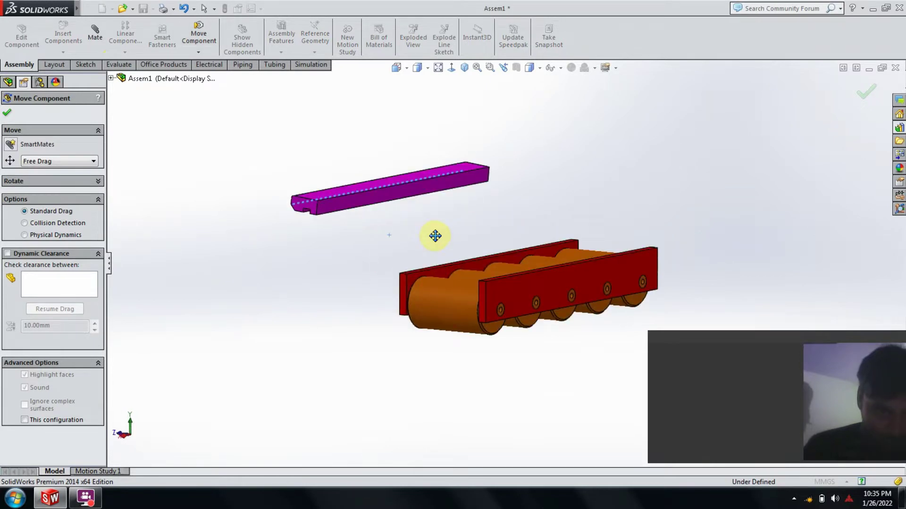
pyautogui.scroll(2, 511, 232)
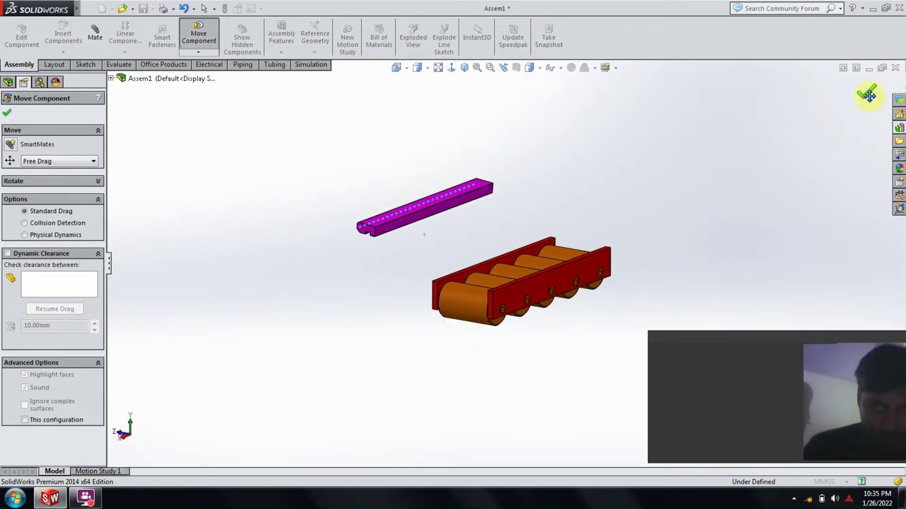
pyautogui.click(867, 91)
# Step: Orbit the assembly and start a new Mate between rail and frame
pyautogui.moveTo(621, 232)
pyautogui.mouseDown(button='middle')
pyautogui.moveTo(655, 204)
pyautogui.moveTo(651, 219)
pyautogui.moveTo(639, 206)
pyautogui.mouseUp(button='middle')
pyautogui.click(94, 32)
pyautogui.moveTo(481, 279)
pyautogui.mouseDown(button='middle')
pyautogui.moveTo(505, 259)
pyautogui.moveTo(490, 250)
pyautogui.moveTo(509, 267)
pyautogui.moveTo(406, 227)
pyautogui.moveTo(394, 204)
pyautogui.moveTo(405, 191)
pyautogui.moveTo(379, 185)
pyautogui.mouseUp(button='middle')
# Step: Make a rail face coincident with the matching side-plate face (Coincident3)
pyautogui.click(515, 280)
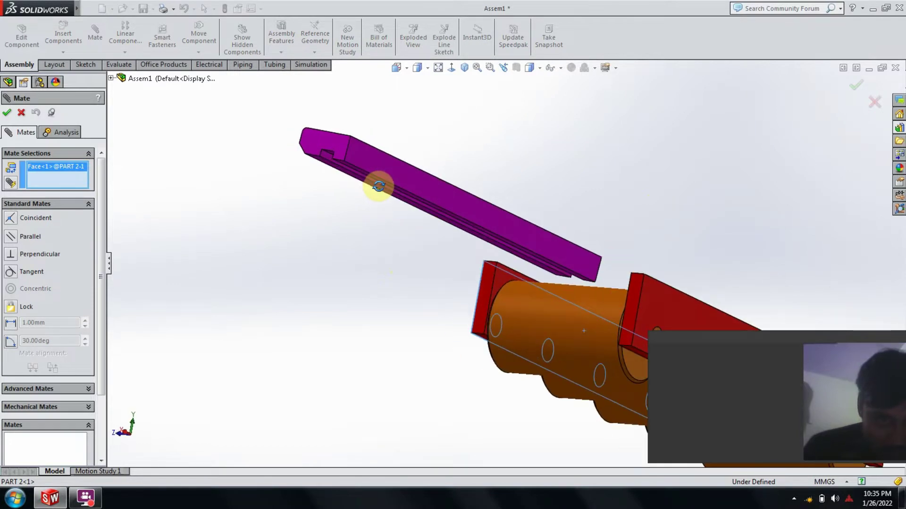
pyautogui.scroll(-3, 375, 177)
pyautogui.scroll(-2, 367, 184)
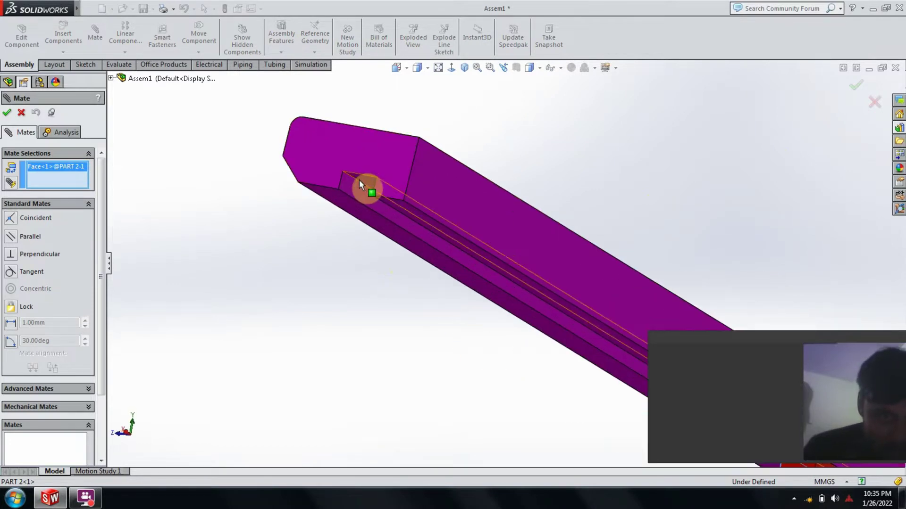
pyautogui.click(356, 183)
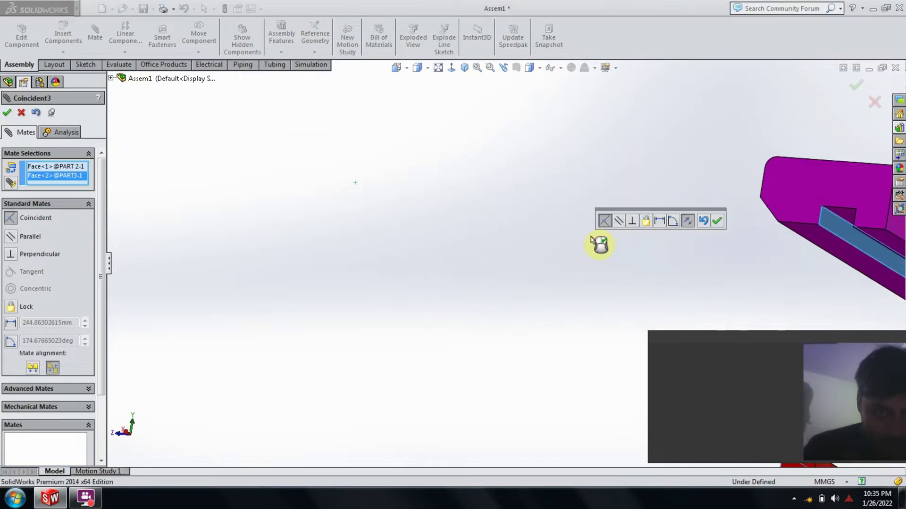
pyautogui.click(718, 221)
# Step: Seat the rail's underside on the red plate's top face (Coincident4)
pyautogui.moveTo(620, 278)
pyautogui.mouseDown(button='middle')
pyautogui.moveTo(637, 305)
pyautogui.moveTo(651, 288)
pyautogui.moveTo(568, 279)
pyautogui.moveTo(579, 230)
pyautogui.mouseUp(button='middle')
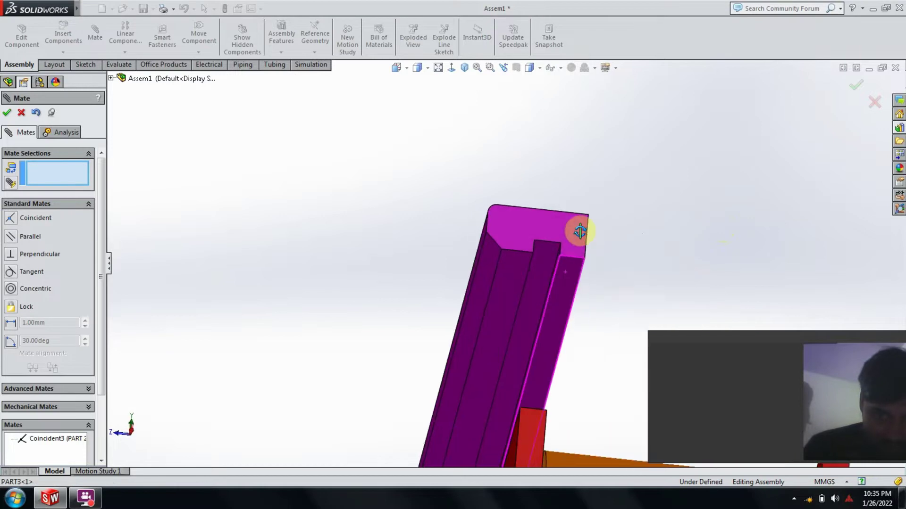
pyautogui.click(544, 248)
pyautogui.moveTo(576, 323); pyautogui.dragTo(489, 426, button='middle')
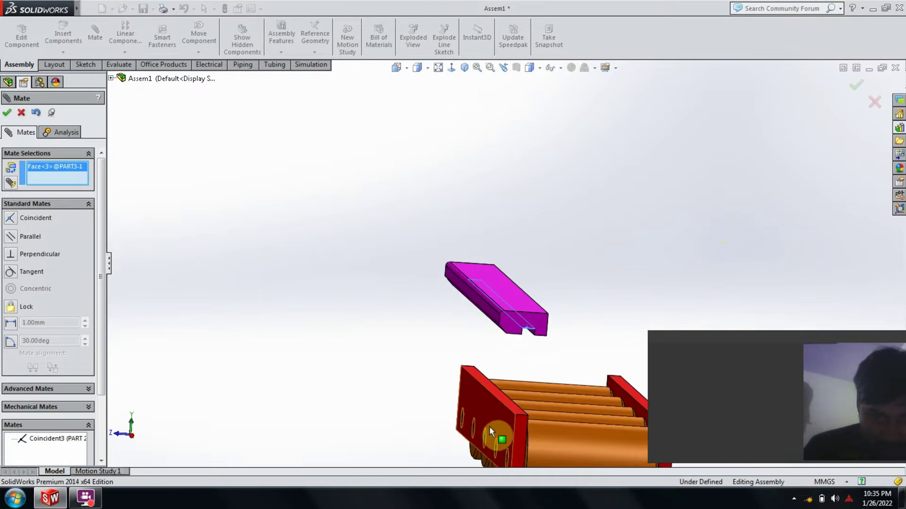
pyautogui.click(511, 405)
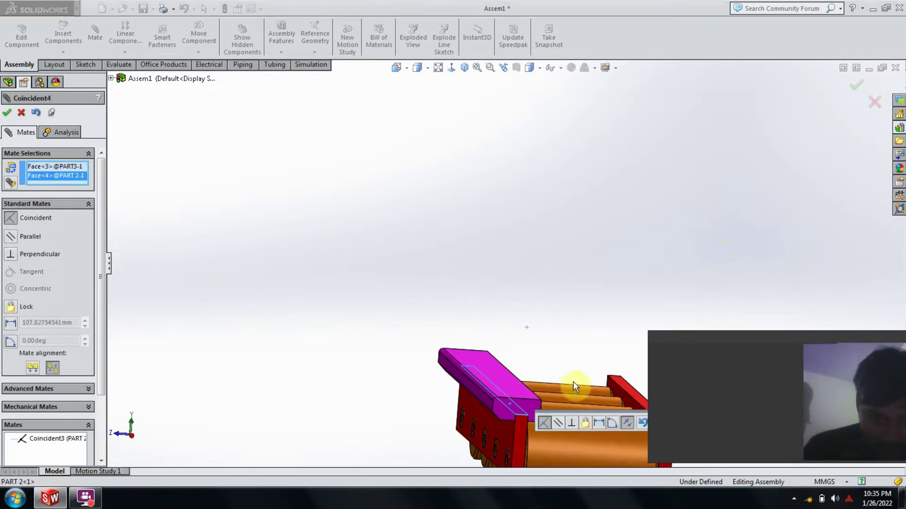
pyautogui.scroll(3, 589, 398)
pyautogui.scroll(2, 604, 411)
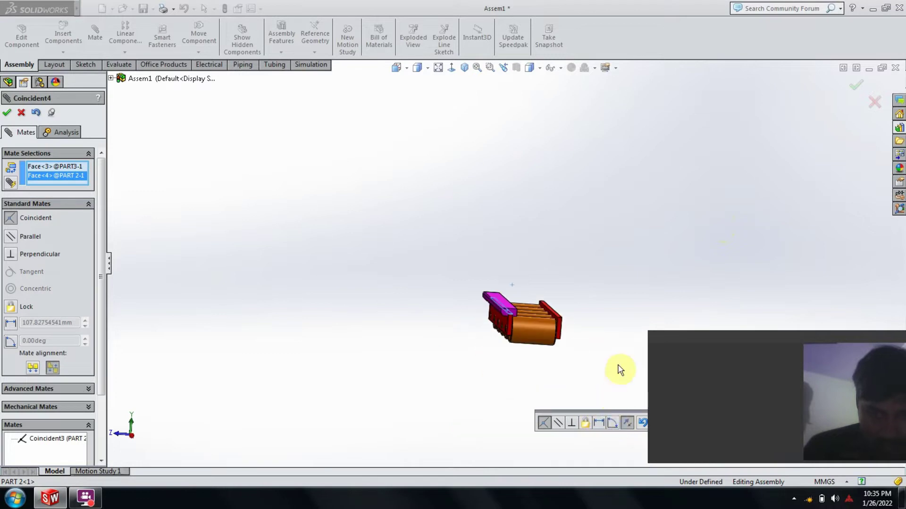
pyautogui.moveTo(615, 391)
pyautogui.mouseDown(button='middle')
pyautogui.moveTo(584, 380)
pyautogui.moveTo(580, 407)
pyautogui.mouseUp(button='middle')
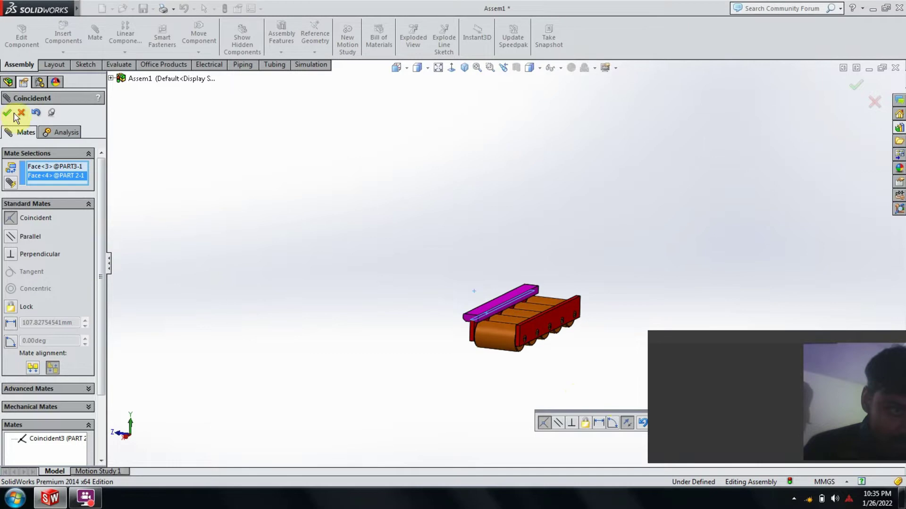
pyautogui.click(7, 112)
# Step: Inspect the seated rail and close the Mate PropertyManager
pyautogui.scroll(2, 378, 293)
pyautogui.scroll(-3, 490, 326)
pyautogui.scroll(2, 543, 321)
pyautogui.moveTo(556, 309); pyautogui.dragTo(564, 309, button='middle')
pyautogui.scroll(-2, 543, 287)
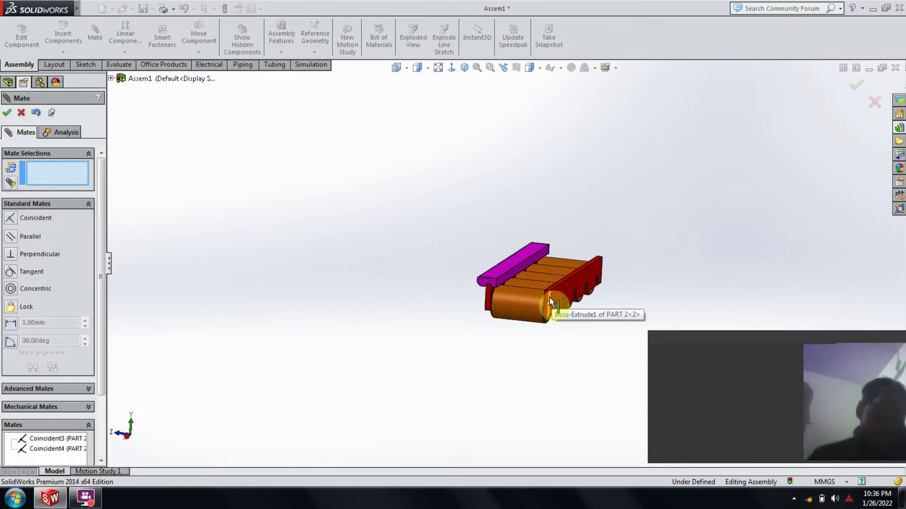
pyautogui.scroll(-1, 504, 298)
pyautogui.scroll(-1, 503, 297)
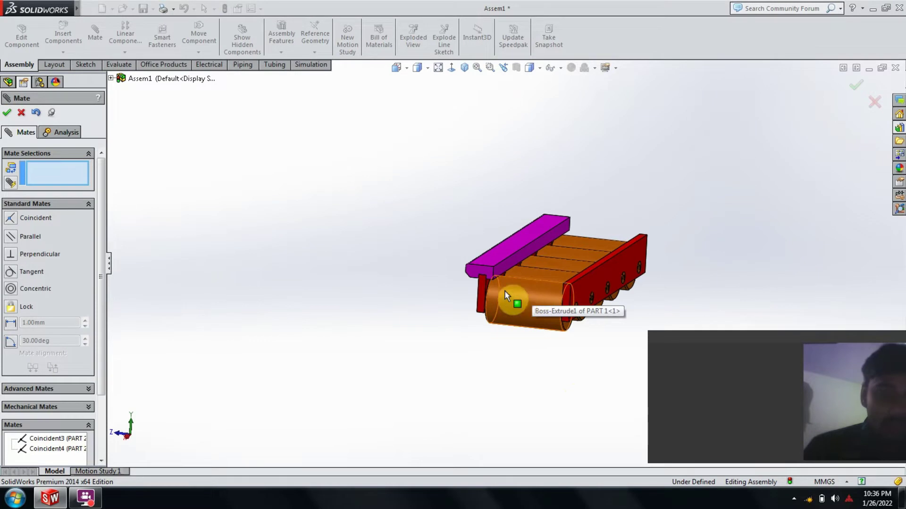
pyautogui.click(10, 114)
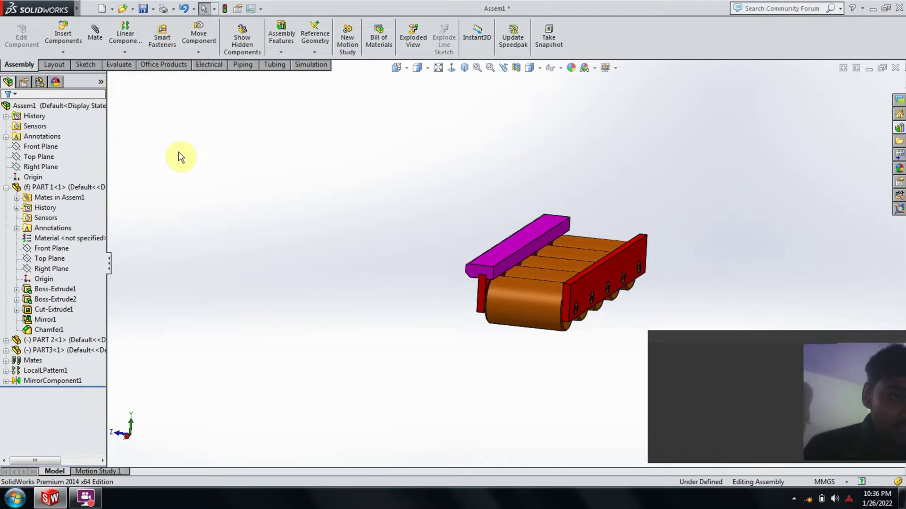
# Step: Mirror the PART3 rail about PART 1's Front Plane to create MirrorComponent2
pyautogui.click(126, 52)
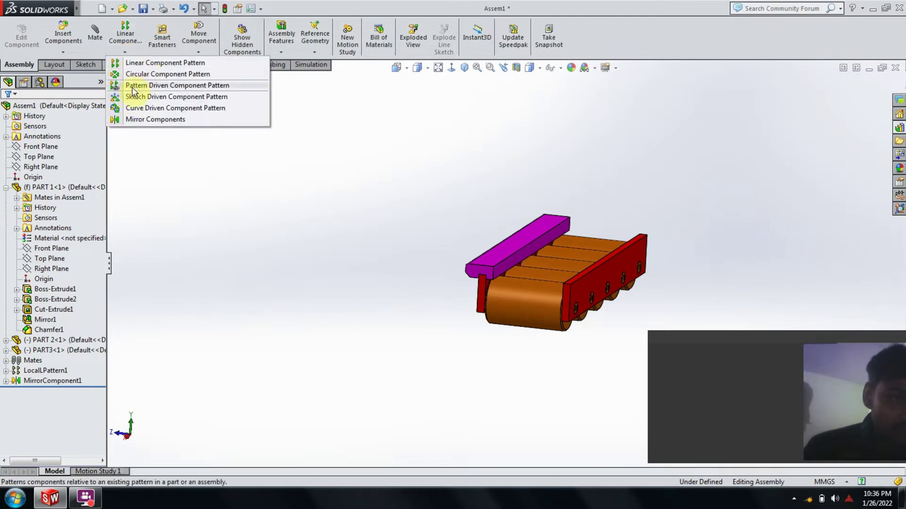
pyautogui.click(129, 120)
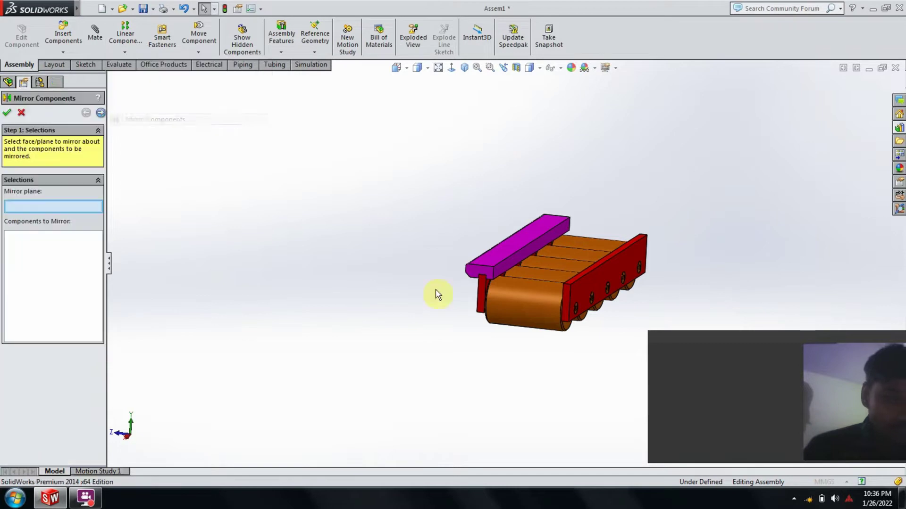
pyautogui.scroll(1, 554, 294)
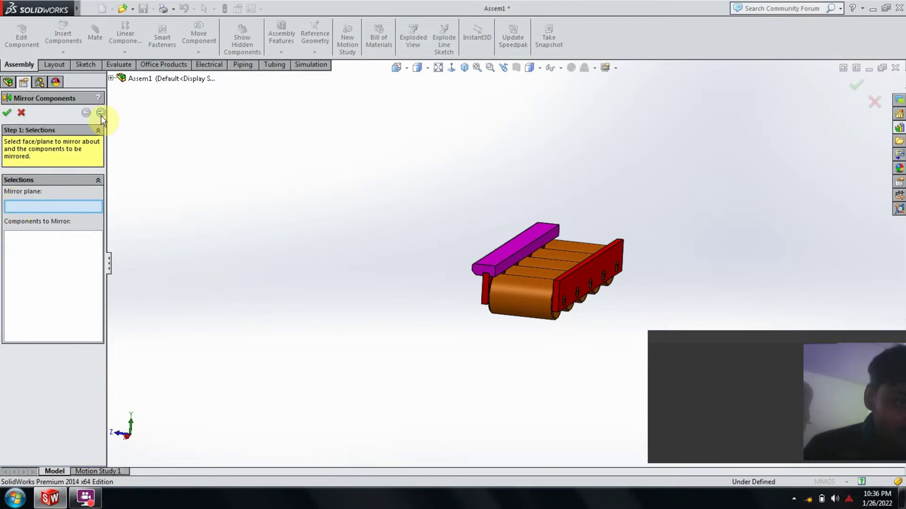
pyautogui.click(111, 79)
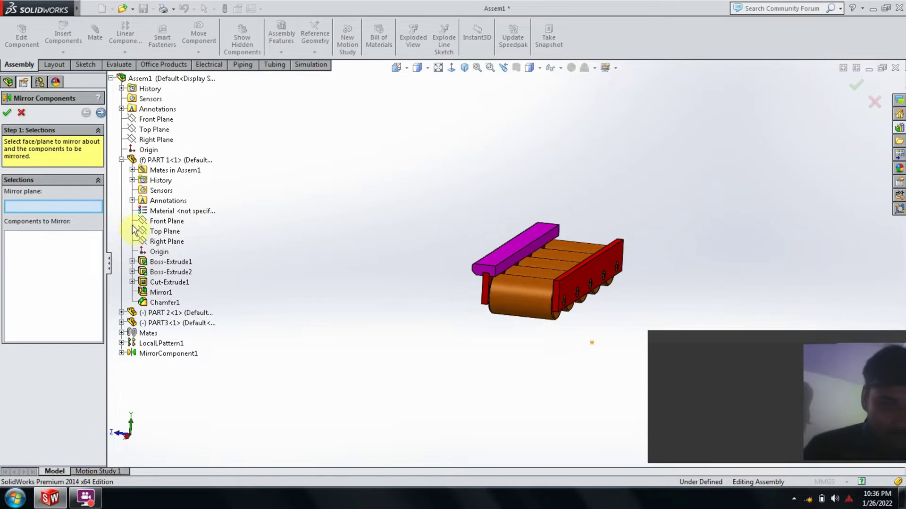
pyautogui.click(160, 223)
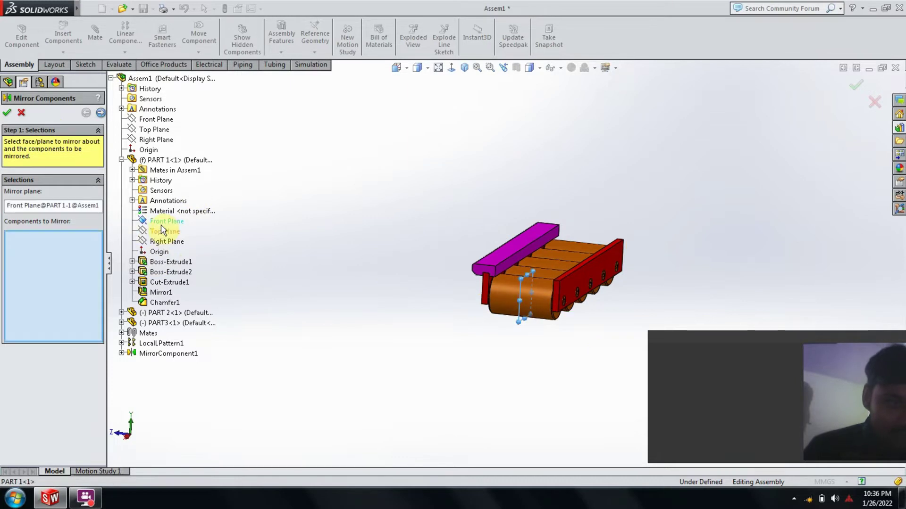
pyautogui.click(505, 254)
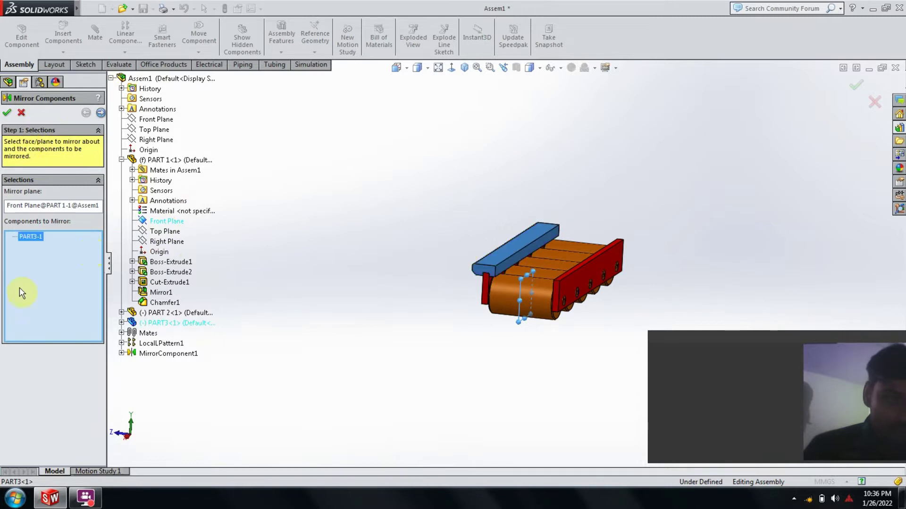
pyautogui.click(6, 113)
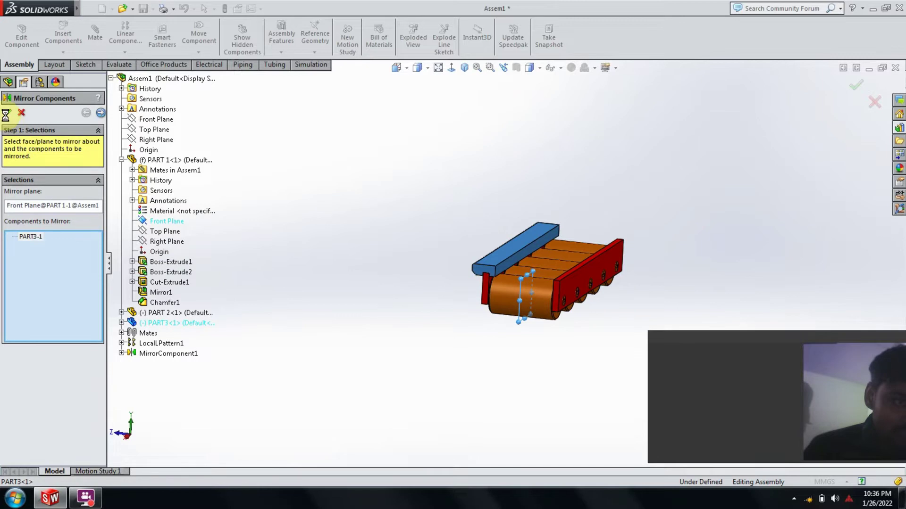
pyautogui.moveTo(576, 263)
pyautogui.mouseDown(button='middle')
pyautogui.moveTo(653, 309)
pyautogui.moveTo(654, 273)
pyautogui.moveTo(552, 269)
pyautogui.moveTo(564, 206)
pyautogui.moveTo(574, 206)
pyautogui.moveTo(505, 346)
pyautogui.moveTo(539, 356)
pyautogui.moveTo(540, 302)
pyautogui.moveTo(522, 316)
pyautogui.moveTo(530, 324)
pyautogui.moveTo(546, 262)
pyautogui.moveTo(532, 283)
pyautogui.mouseUp(button='middle')
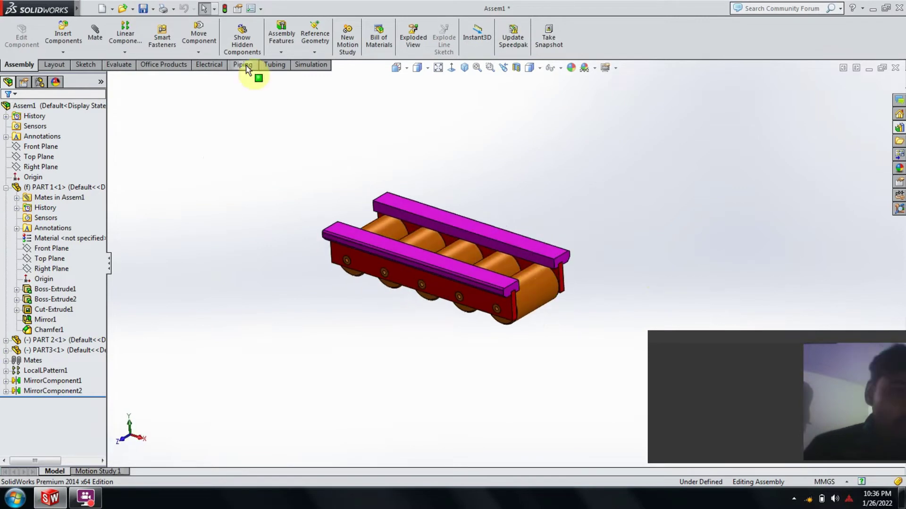
# Step: Insert the PART 4 yellow plate and place it away from the conveyor
pyautogui.click(65, 52)
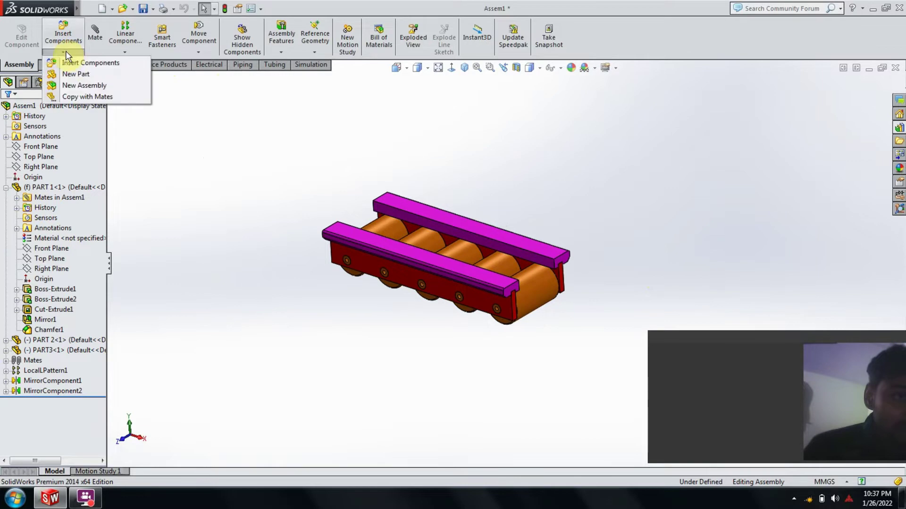
pyautogui.click(75, 64)
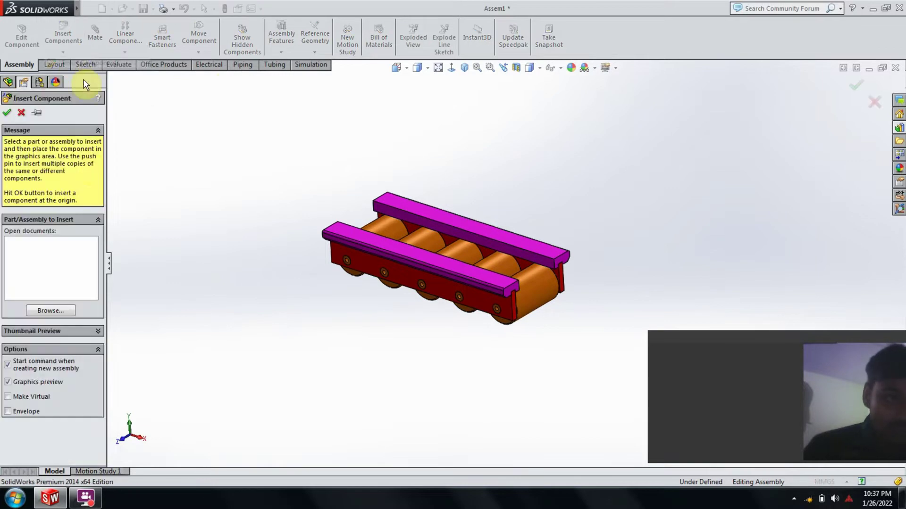
pyautogui.click(45, 311)
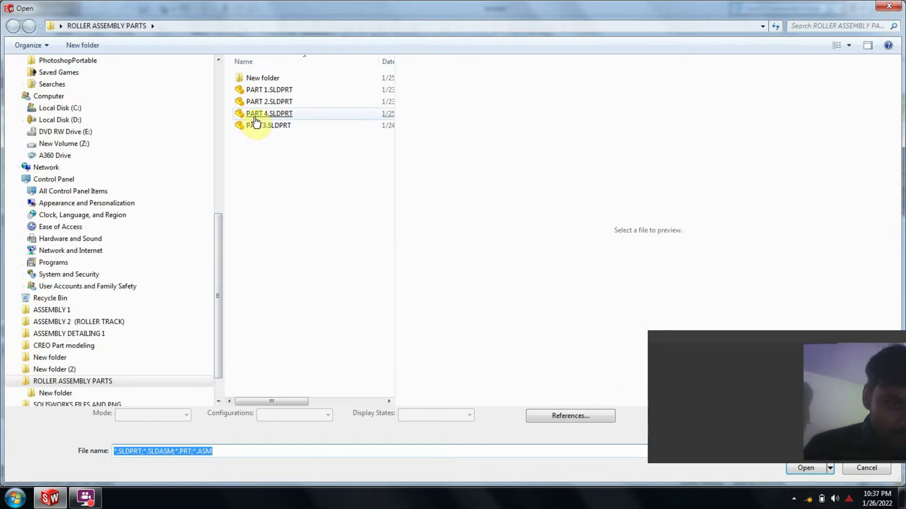
pyautogui.doubleClick(255, 118)
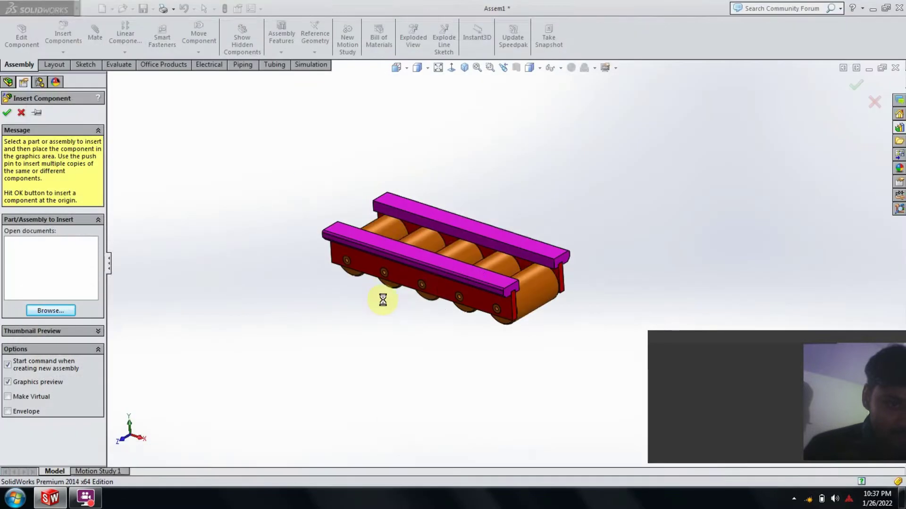
pyautogui.click(340, 174)
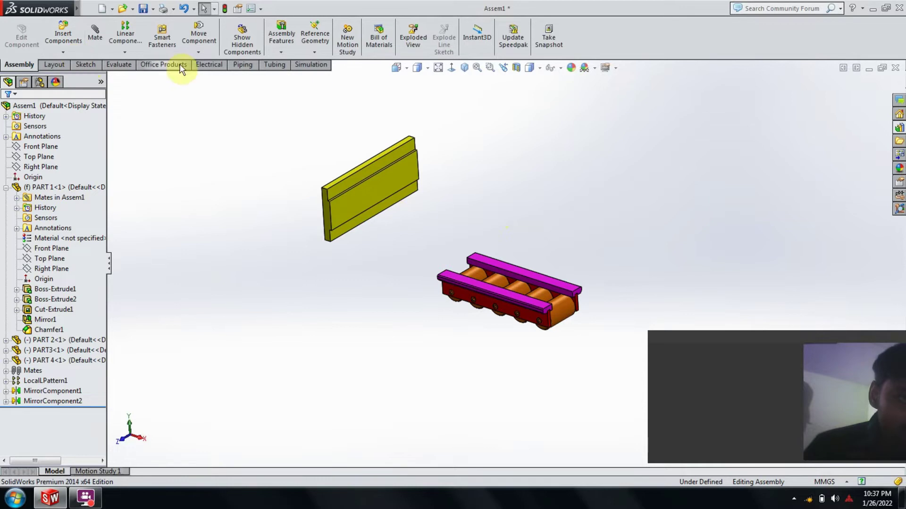
# Step: Rotate the yellow PART 4 plate until it lies flat above the rollers
pyautogui.click(199, 52)
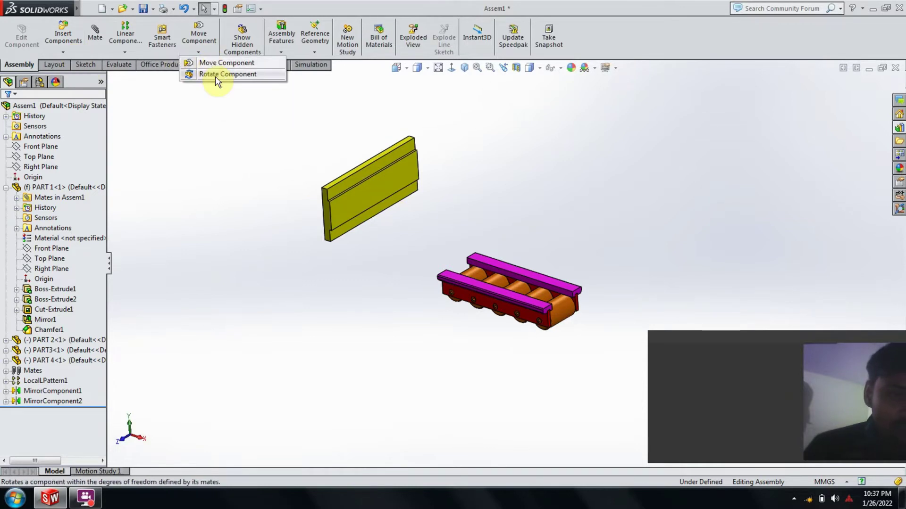
pyautogui.click(216, 76)
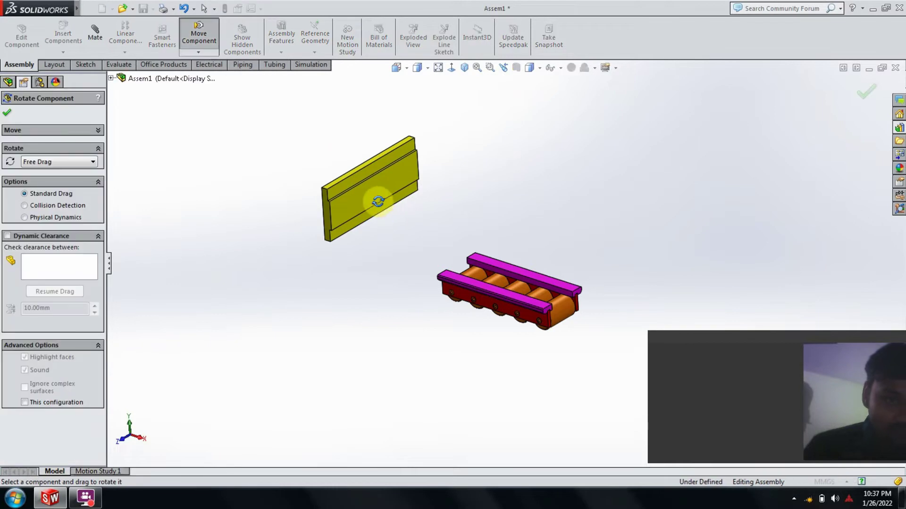
pyautogui.moveTo(375, 202)
pyautogui.mouseDown()
pyautogui.moveTo(316, 398)
pyautogui.moveTo(339, 469)
pyautogui.mouseUp()
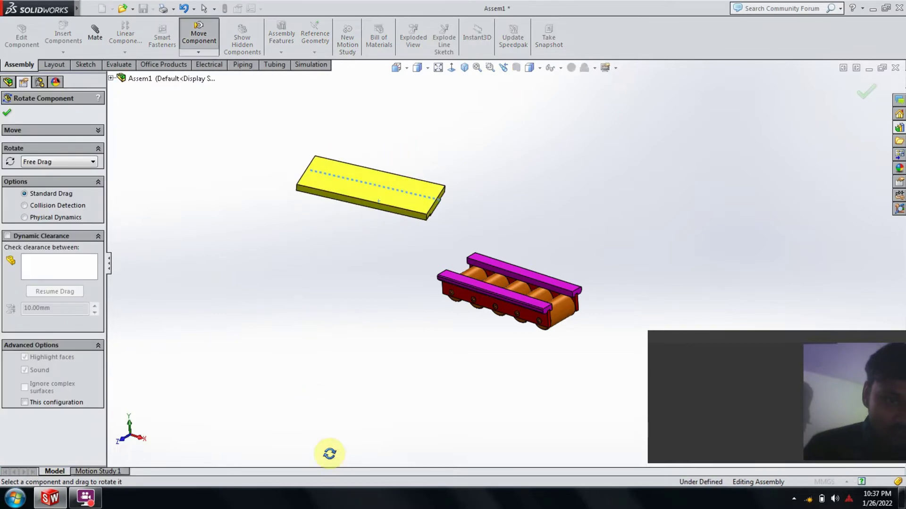
pyautogui.moveTo(314, 430)
pyautogui.mouseDown()
pyautogui.moveTo(297, 439)
pyautogui.moveTo(306, 446)
pyautogui.mouseUp()
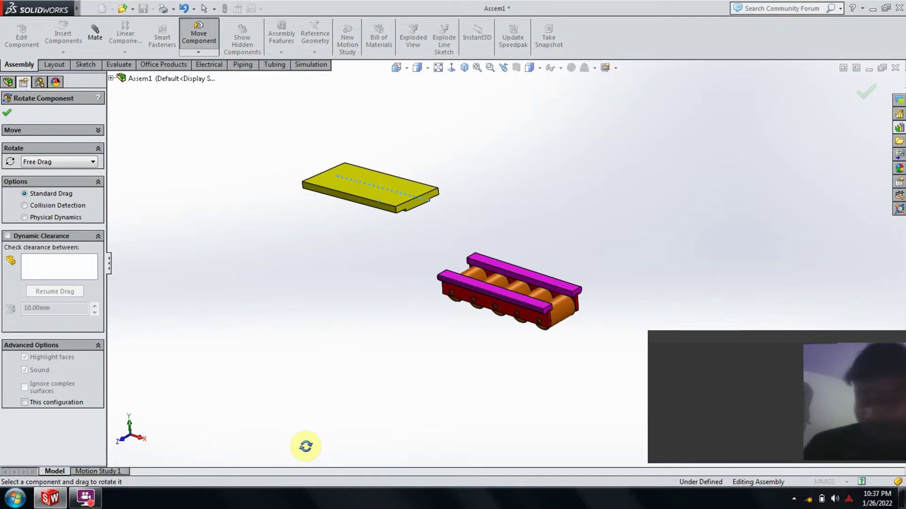
pyautogui.moveTo(305, 447)
pyautogui.mouseDown()
pyautogui.moveTo(305, 412)
pyautogui.moveTo(304, 434)
pyautogui.mouseUp()
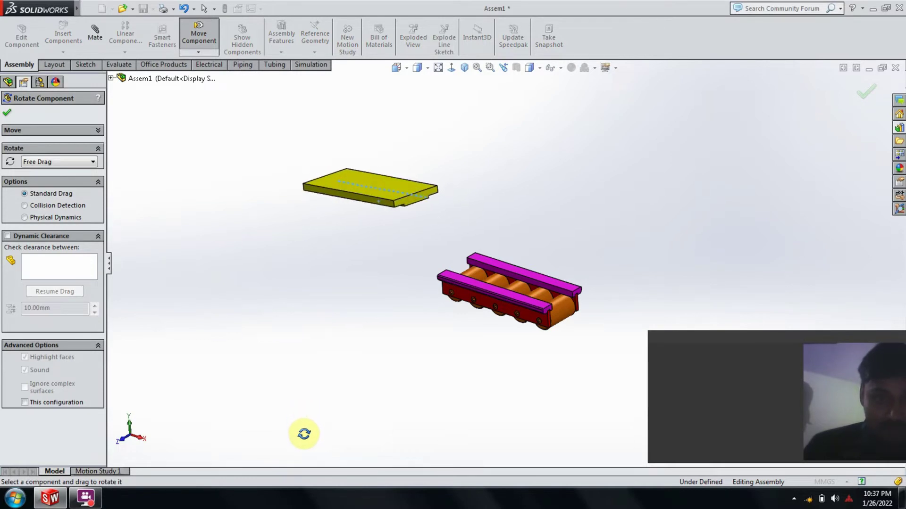
pyautogui.click(5, 115)
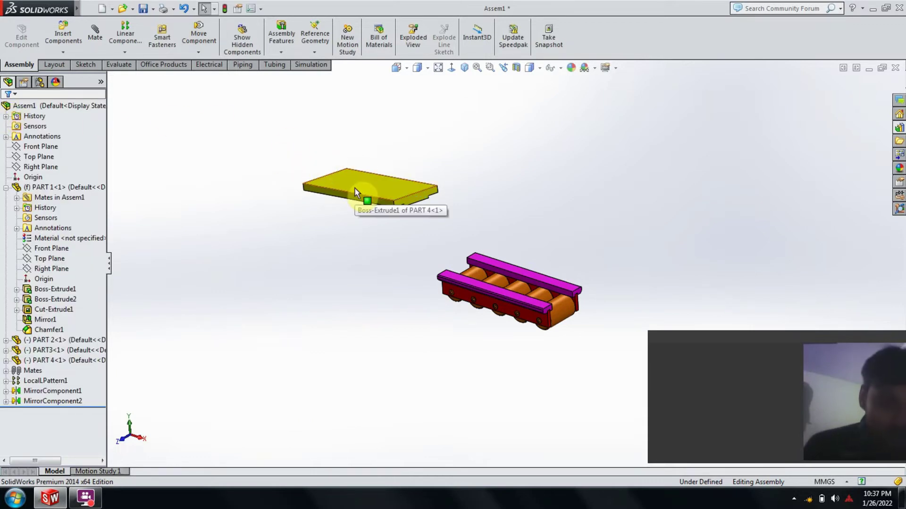
pyautogui.scroll(-2, 361, 188)
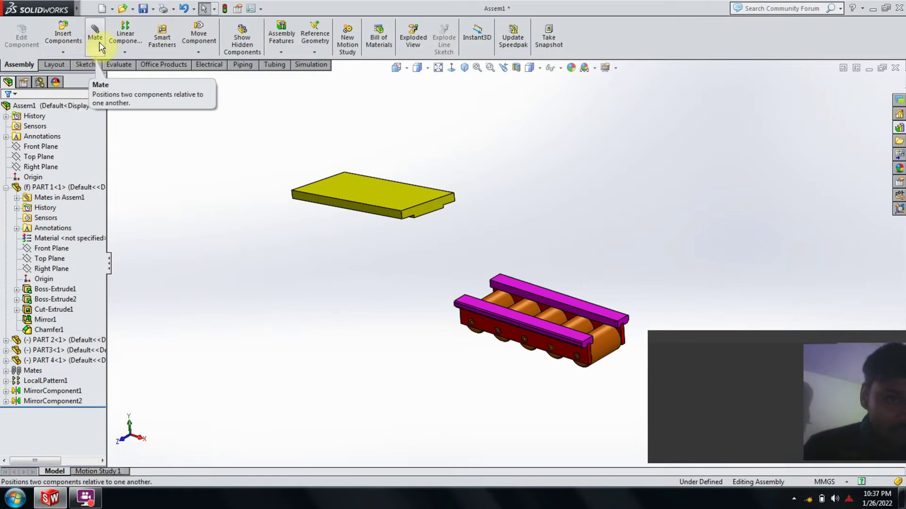
# Step: Orbit to the yellow plate's edge and start a new Mate
pyautogui.scroll(3, 516, 333)
pyautogui.scroll(2, 523, 324)
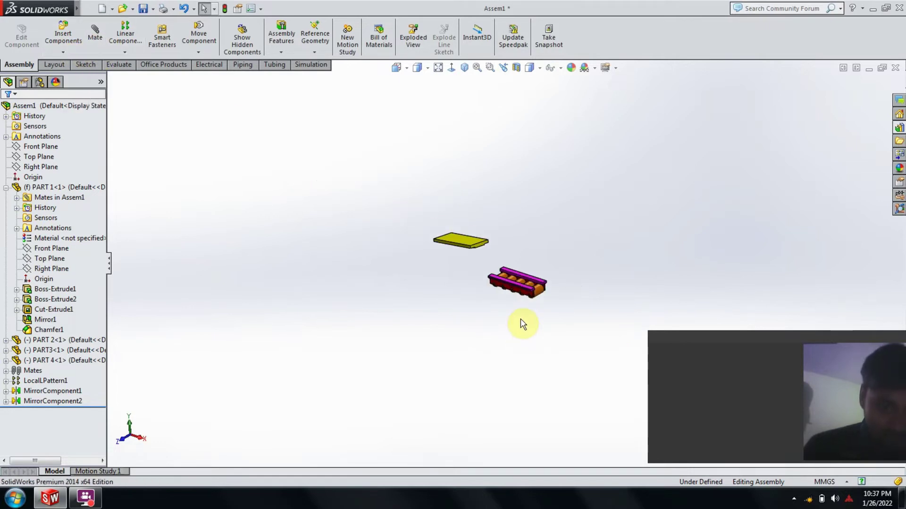
pyautogui.moveTo(525, 323)
pyautogui.mouseDown(button='middle')
pyautogui.moveTo(560, 299)
pyautogui.moveTo(546, 283)
pyautogui.moveTo(509, 323)
pyautogui.mouseUp(button='middle')
pyautogui.scroll(-2, 539, 282)
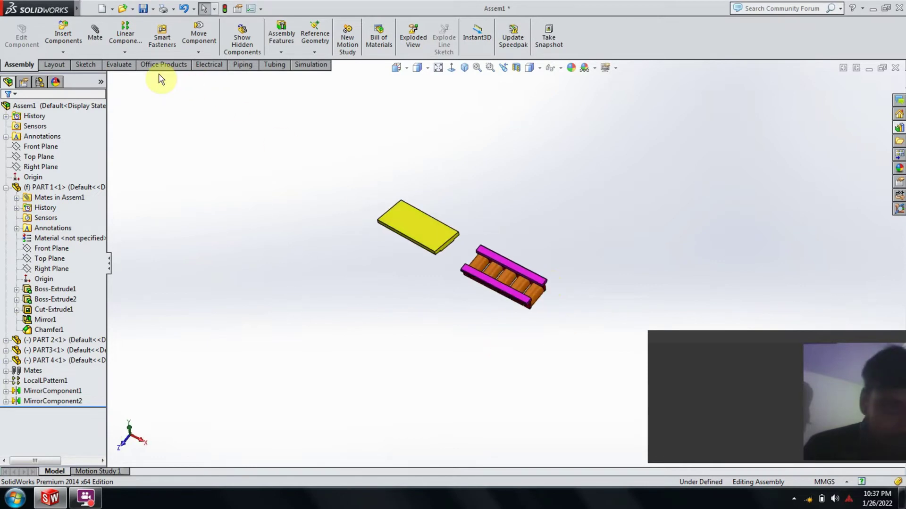
pyautogui.click(95, 34)
pyautogui.moveTo(465, 278)
pyautogui.mouseDown(button='middle')
pyautogui.moveTo(504, 293)
pyautogui.moveTo(499, 257)
pyautogui.moveTo(486, 268)
pyautogui.mouseUp(button='middle')
pyautogui.scroll(-2, 486, 268)
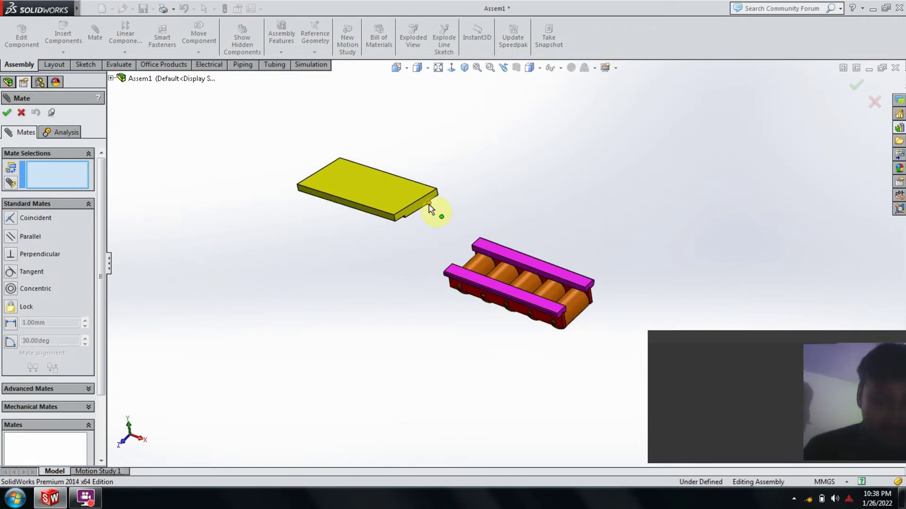
pyautogui.scroll(-3, 462, 255)
pyautogui.scroll(1, 466, 263)
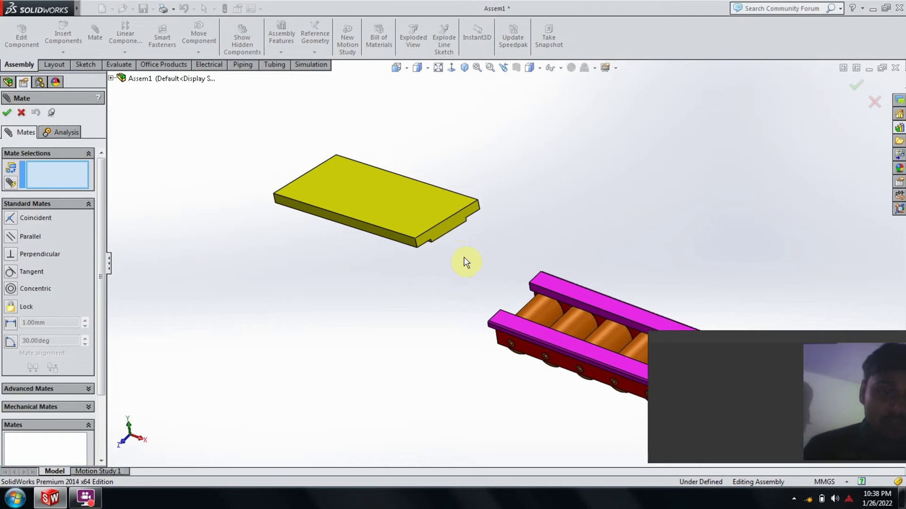
pyautogui.scroll(3, 505, 273)
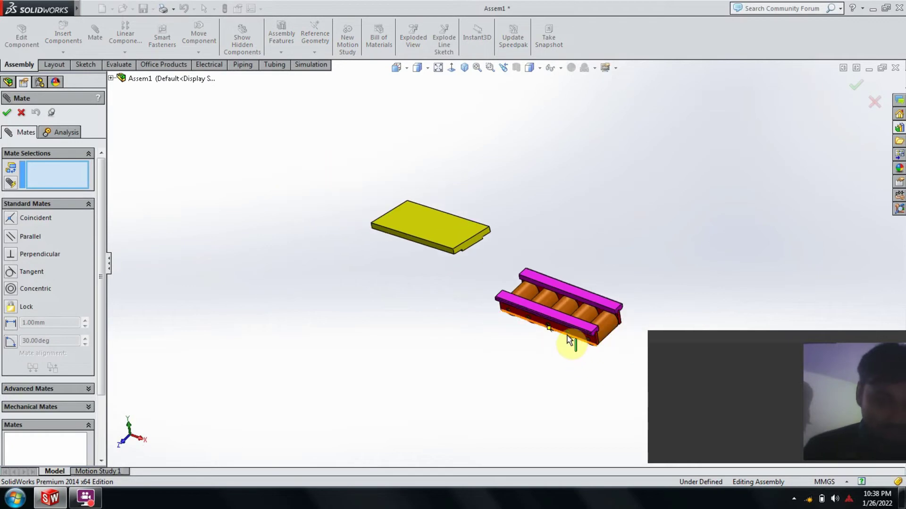
pyautogui.scroll(-1, 462, 267)
pyautogui.scroll(-2, 425, 240)
# Step: Mate the yellow plate's end face to the purple rail's end face (Coincident5)
pyautogui.click(406, 223)
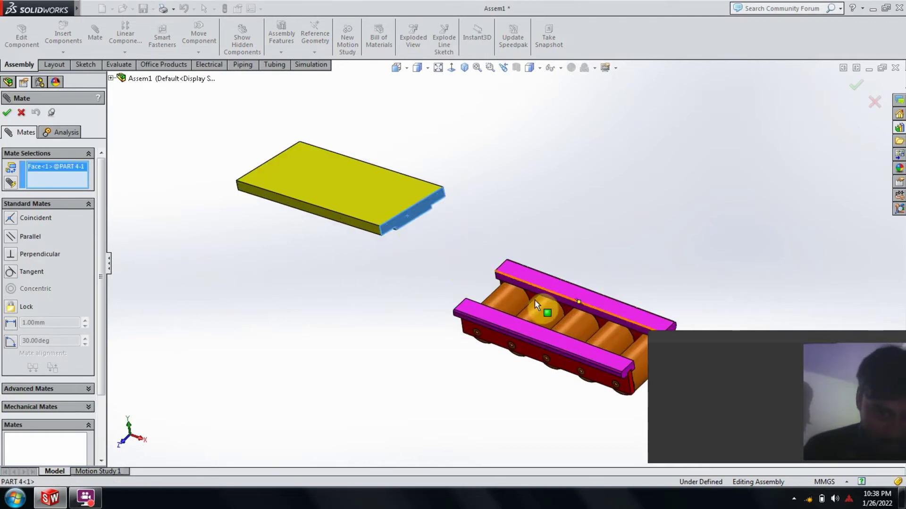
pyautogui.scroll(2, 536, 303)
pyautogui.scroll(-3, 582, 319)
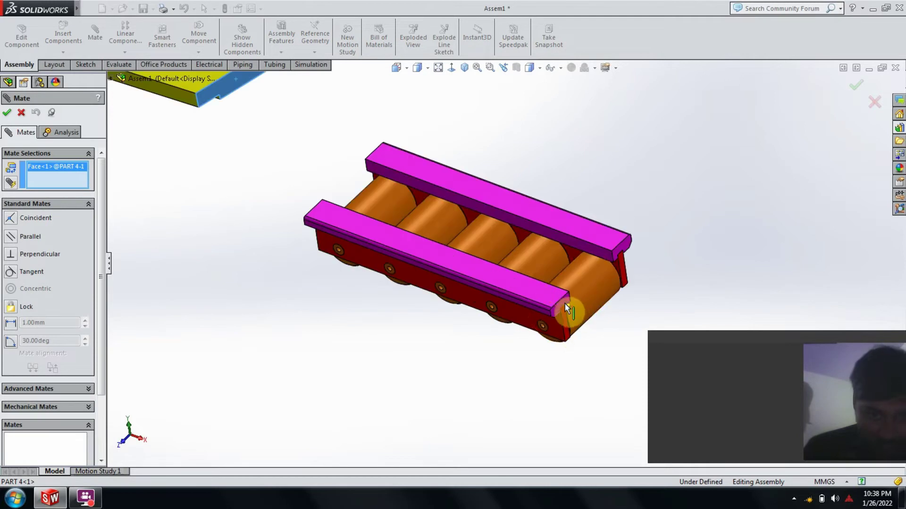
pyautogui.click(564, 304)
pyautogui.scroll(2, 731, 253)
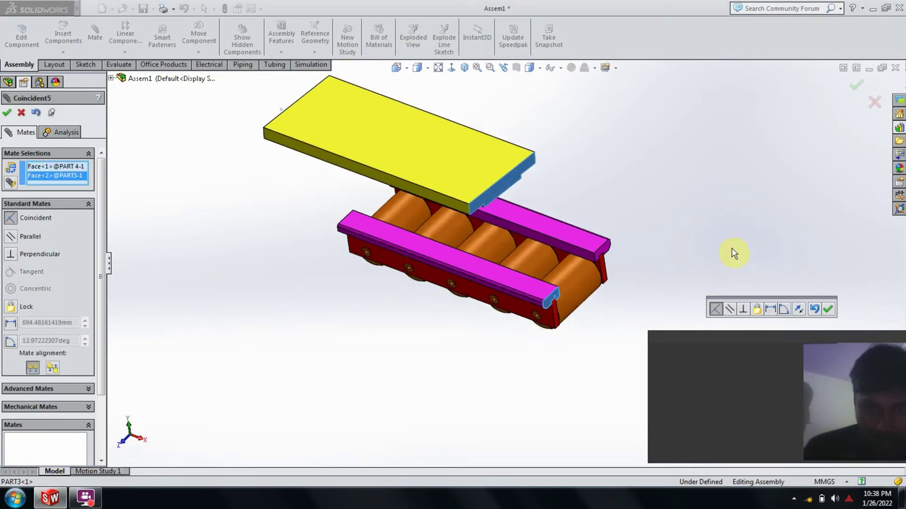
pyautogui.scroll(1, 735, 258)
pyautogui.click(829, 309)
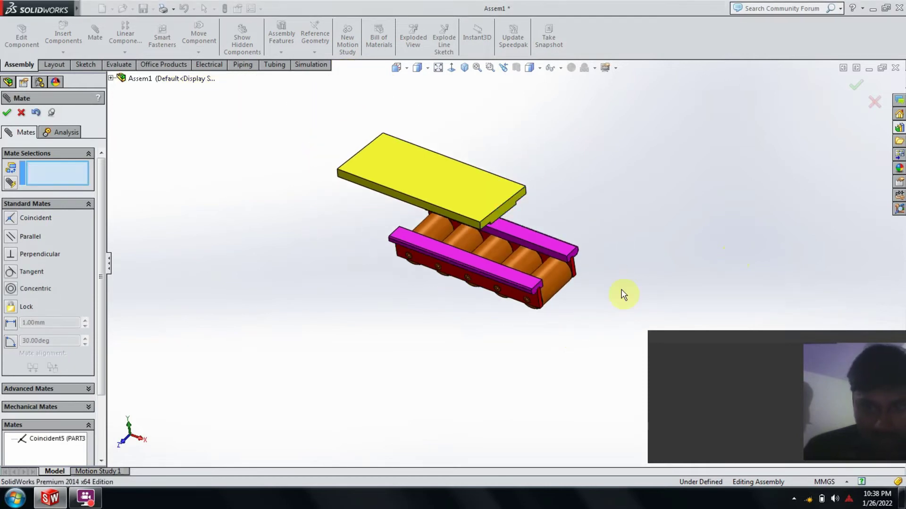
pyautogui.scroll(2, 572, 224)
pyautogui.moveTo(572, 223)
pyautogui.mouseDown(button='middle')
pyautogui.moveTo(580, 150)
pyautogui.moveTo(561, 104)
pyautogui.moveTo(568, 166)
pyautogui.moveTo(588, 186)
pyautogui.moveTo(588, 205)
pyautogui.moveTo(534, 183)
pyautogui.mouseUp(button='middle')
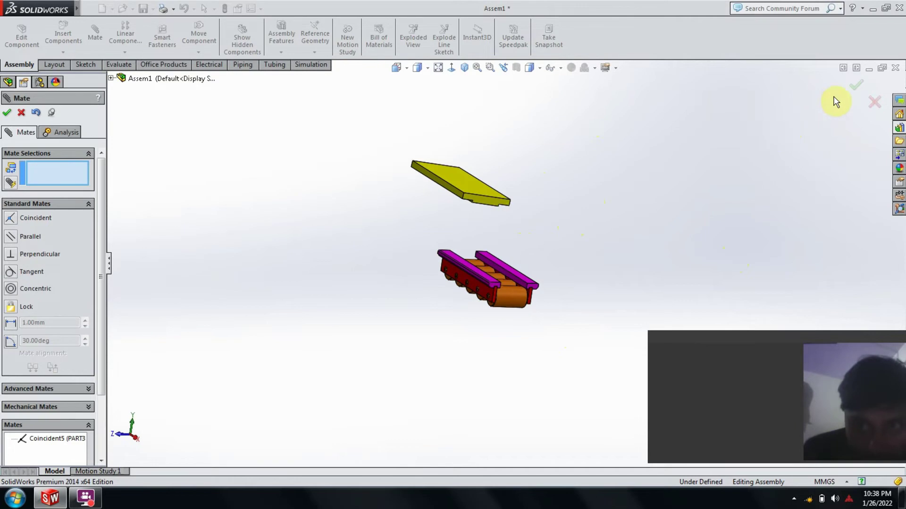
pyautogui.click(856, 88)
pyautogui.moveTo(541, 258)
pyautogui.mouseDown(button='middle')
pyautogui.moveTo(552, 233)
pyautogui.moveTo(554, 253)
pyautogui.moveTo(505, 304)
pyautogui.moveTo(456, 297)
pyautogui.moveTo(441, 284)
pyautogui.moveTo(467, 297)
pyautogui.moveTo(404, 273)
pyautogui.moveTo(408, 293)
pyautogui.mouseUp(button='middle')
pyautogui.scroll(-2, 484, 308)
pyautogui.scroll(-1, 486, 308)
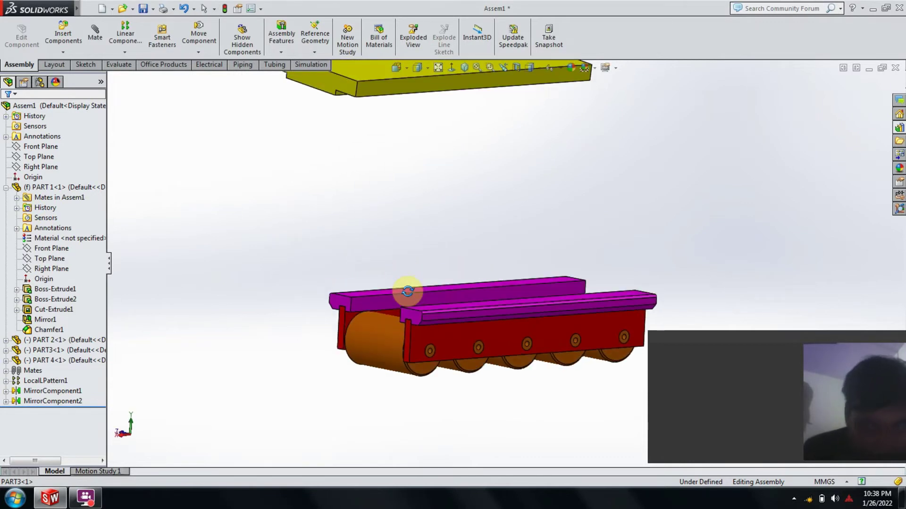
# Step: Mate a purple rail face coincident with the yellow plate's side face (Coincident6)
pyautogui.click(98, 32)
pyautogui.scroll(-2, 392, 301)
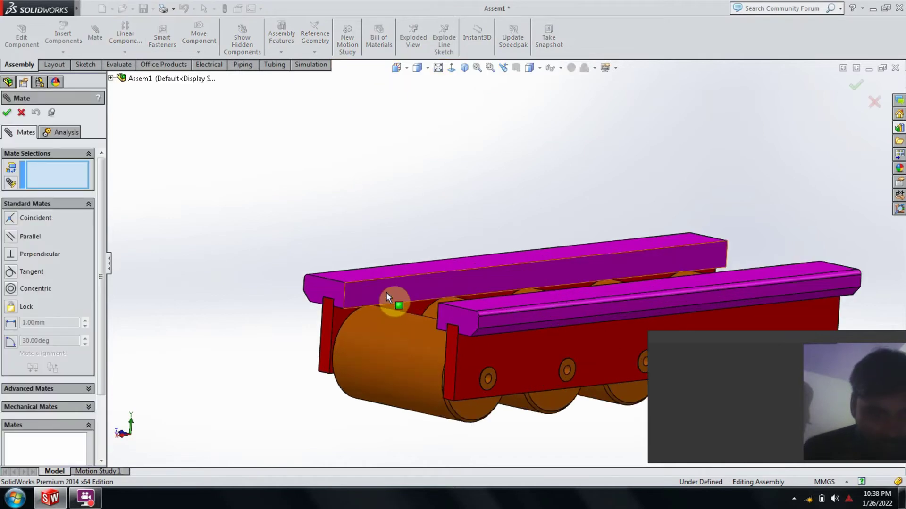
pyautogui.click(398, 281)
pyautogui.scroll(2, 441, 247)
pyautogui.scroll(2, 449, 238)
pyautogui.moveTo(450, 239); pyautogui.dragTo(552, 254, button='middle')
pyautogui.scroll(-2, 576, 189)
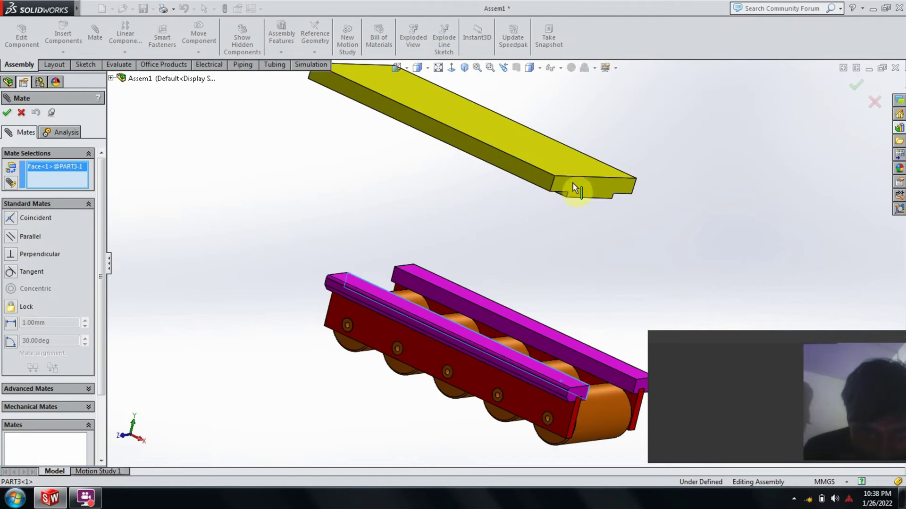
pyautogui.scroll(-2, 585, 163)
pyautogui.moveTo(585, 163)
pyautogui.mouseDown(button='middle')
pyautogui.moveTo(591, 168)
pyautogui.moveTo(597, 146)
pyautogui.mouseUp(button='middle')
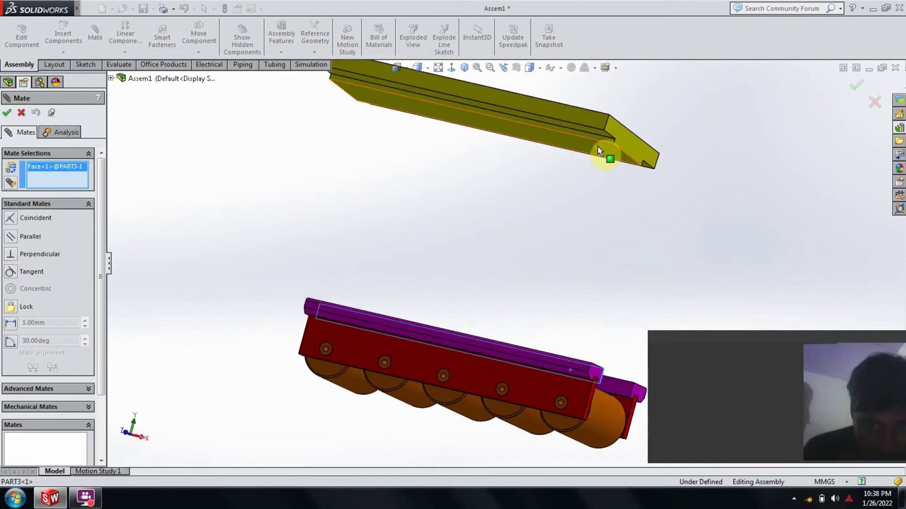
pyautogui.scroll(-3, 601, 143)
pyautogui.click(599, 199)
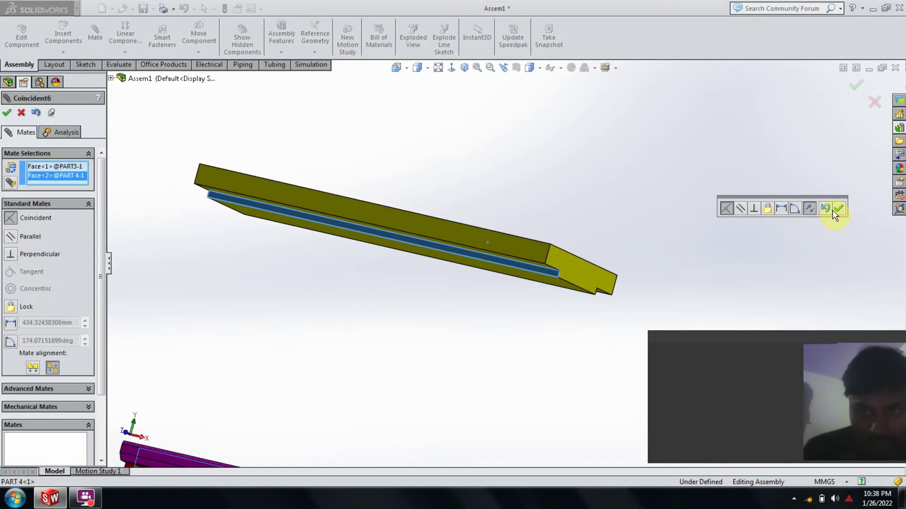
pyautogui.click(837, 211)
# Step: Seat the plate's underside groove on the rail's top face (Coincident7) and close Mate
pyautogui.scroll(4, 661, 248)
pyautogui.moveTo(653, 260)
pyautogui.mouseDown(button='middle')
pyautogui.moveTo(609, 337)
pyautogui.moveTo(601, 293)
pyautogui.moveTo(587, 288)
pyautogui.mouseUp(button='middle')
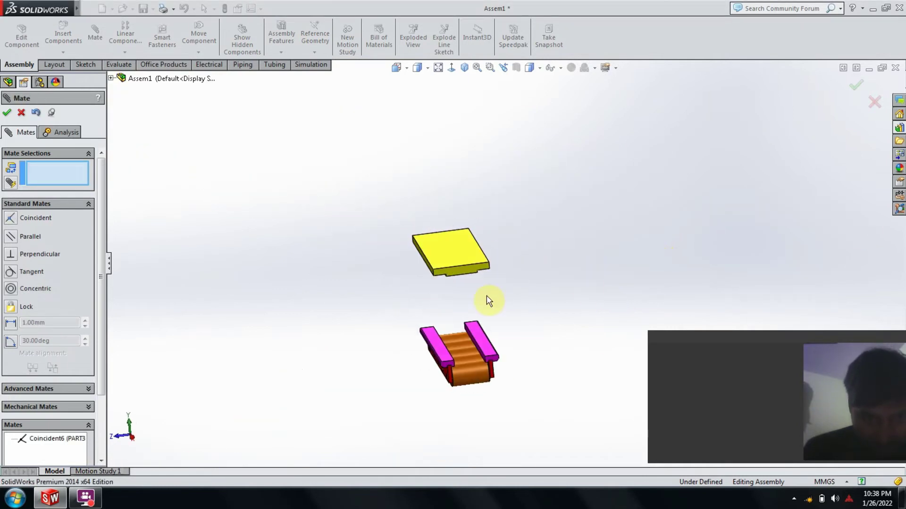
pyautogui.moveTo(486, 296); pyautogui.dragTo(505, 224, button='middle')
pyautogui.scroll(-5, 487, 234)
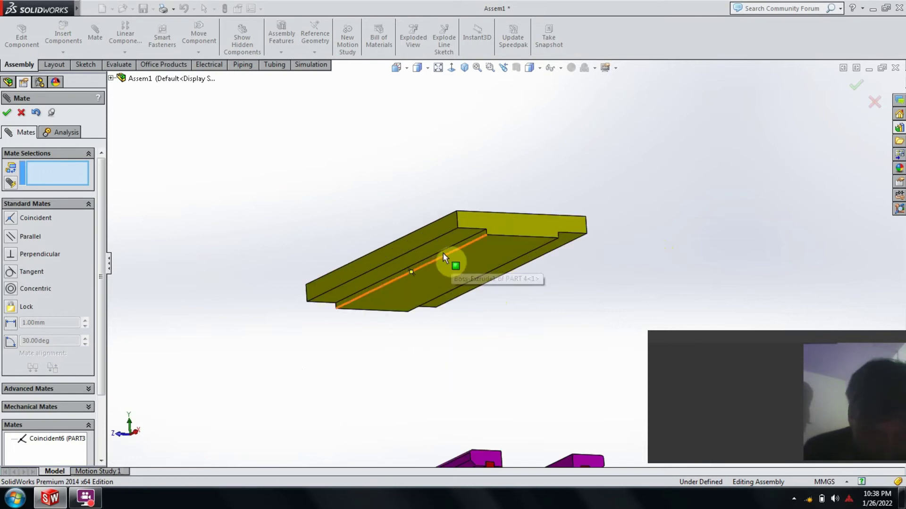
pyautogui.scroll(2, 513, 324)
pyautogui.scroll(-1, 495, 283)
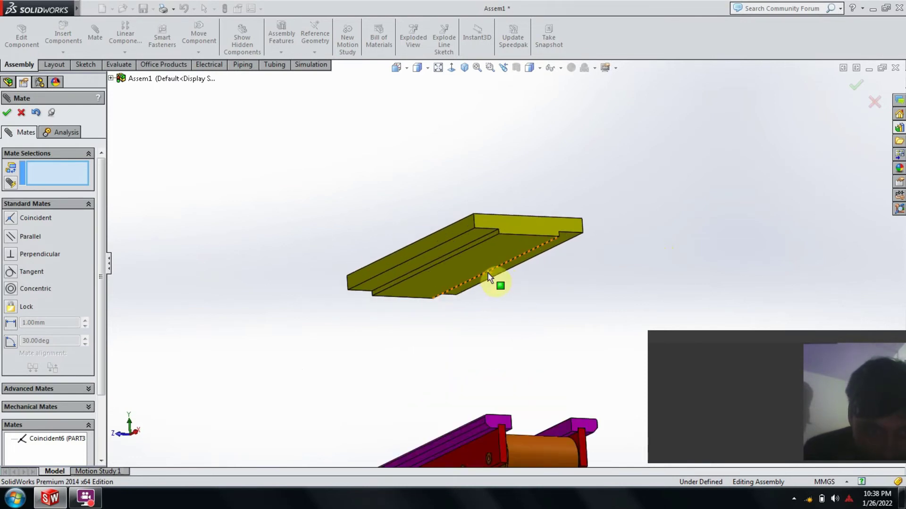
pyautogui.scroll(-3, 489, 269)
pyautogui.click(465, 241)
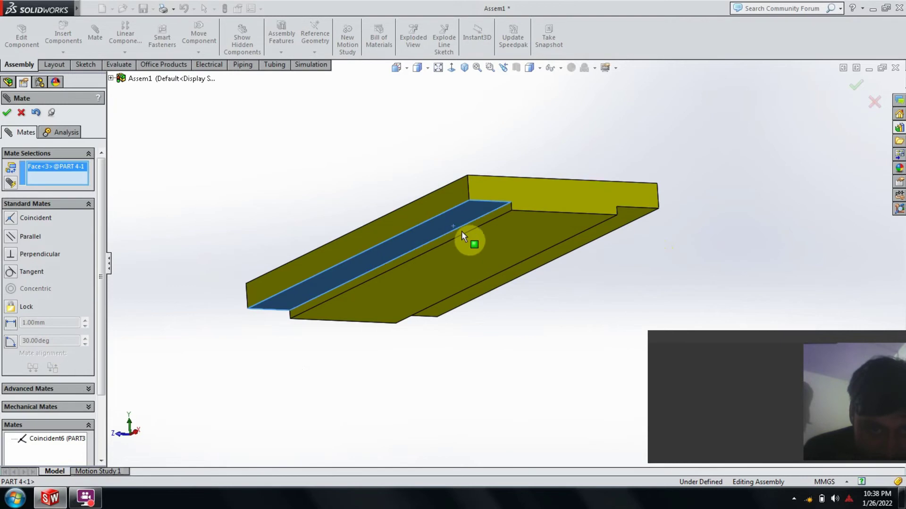
pyautogui.scroll(5, 528, 292)
pyautogui.moveTo(526, 309); pyautogui.dragTo(517, 423, button='middle')
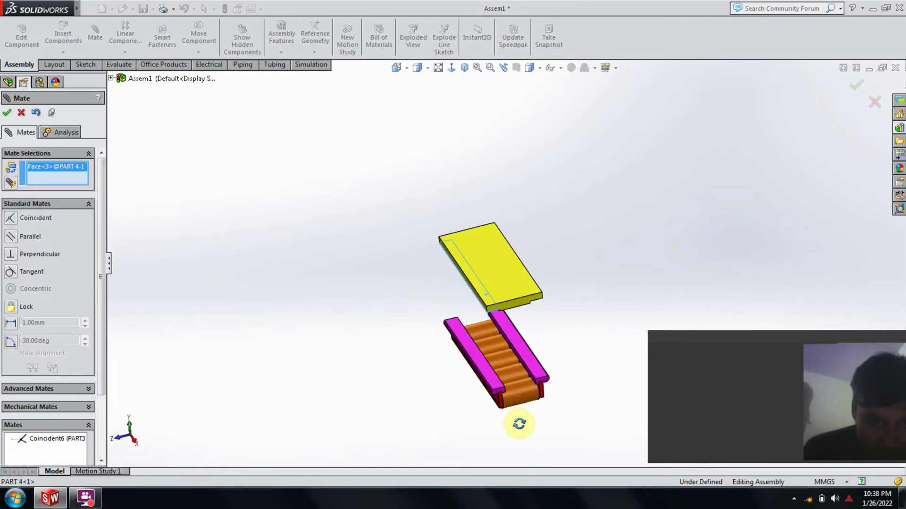
pyautogui.scroll(-3, 489, 364)
pyautogui.click(488, 364)
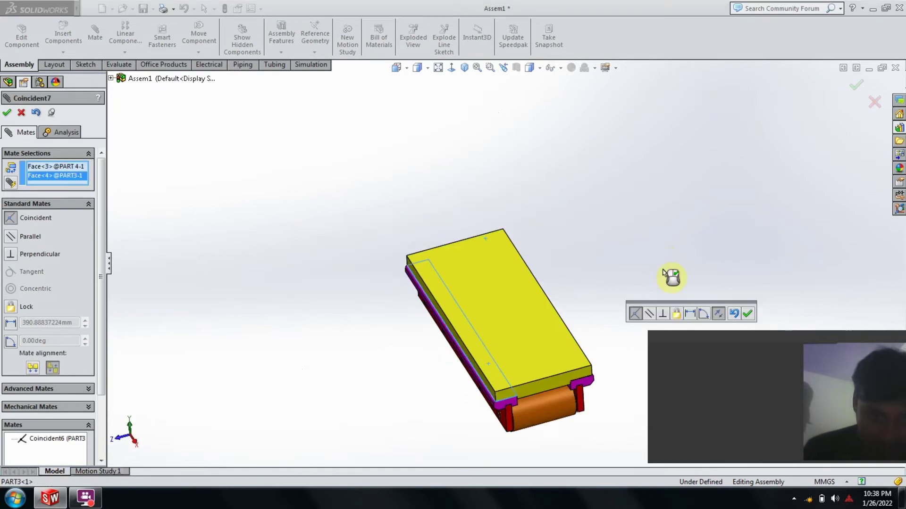
pyautogui.click(746, 314)
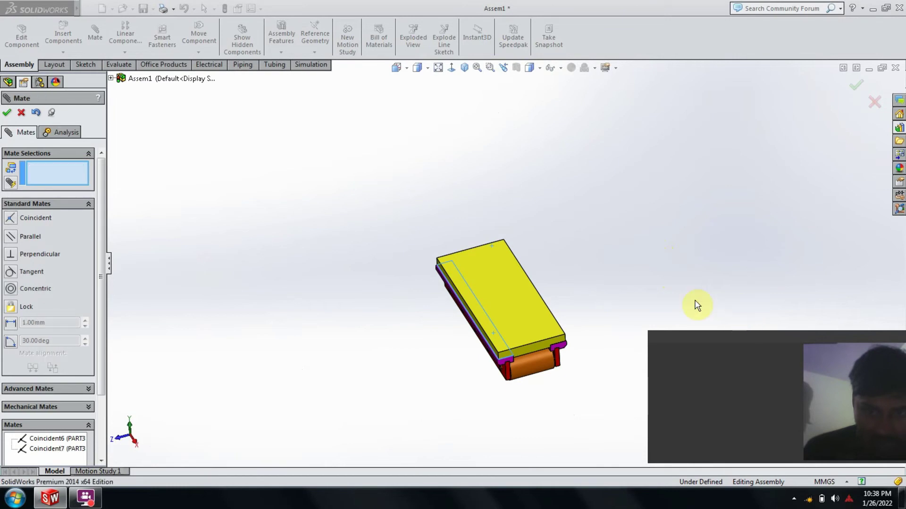
pyautogui.moveTo(613, 310)
pyautogui.mouseDown(button='middle')
pyautogui.moveTo(638, 232)
pyautogui.moveTo(669, 234)
pyautogui.moveTo(698, 309)
pyautogui.moveTo(607, 279)
pyautogui.moveTo(547, 289)
pyautogui.mouseUp(button='middle')
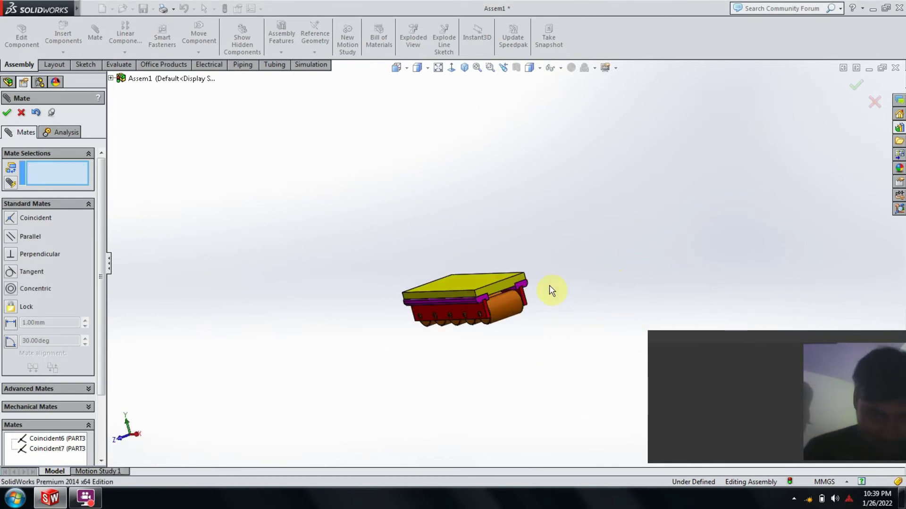
pyautogui.scroll(-4, 535, 295)
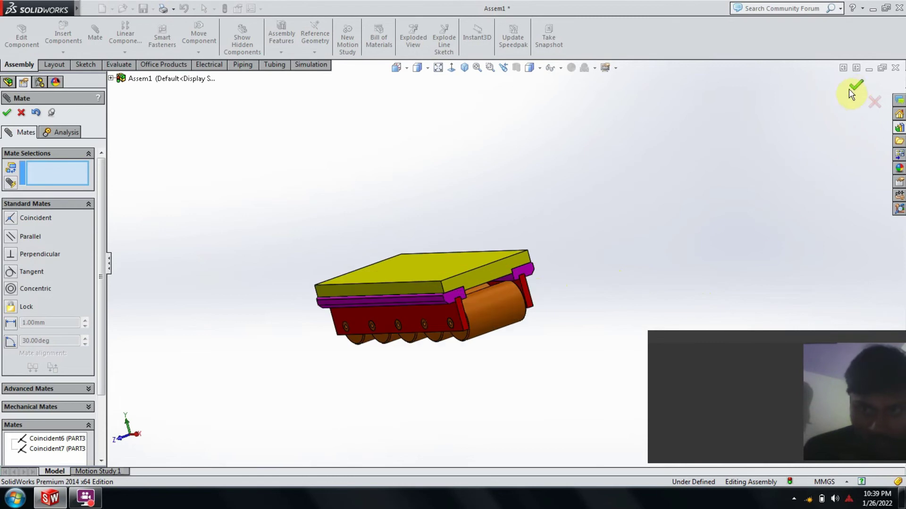
pyautogui.click(849, 89)
pyautogui.scroll(2, 500, 340)
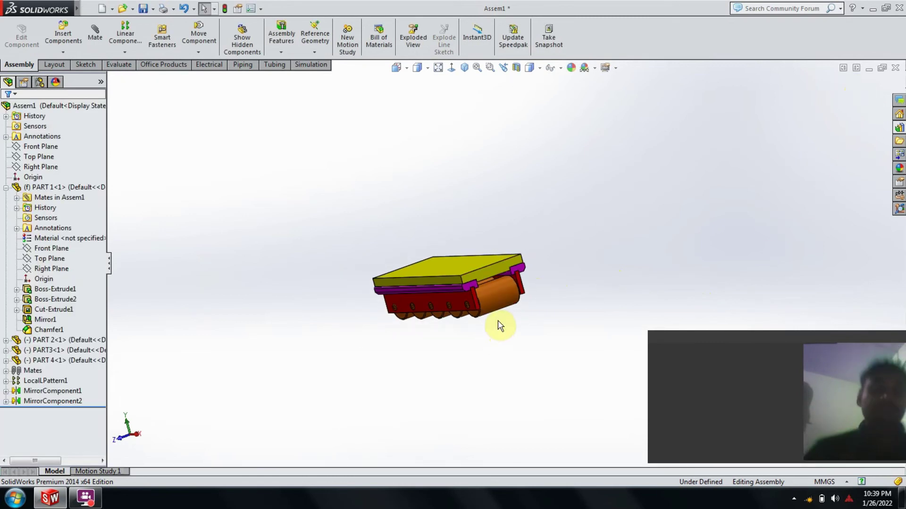
pyautogui.moveTo(500, 326); pyautogui.dragTo(510, 352, button='middle')
pyautogui.scroll(-3, 521, 345)
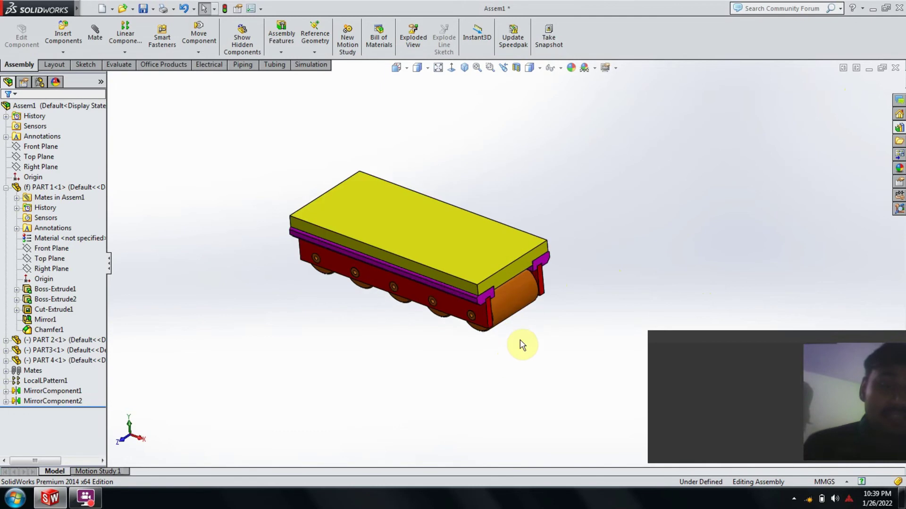
pyautogui.scroll(-2, 522, 344)
pyautogui.moveTo(510, 280)
pyautogui.mouseDown(button='middle')
pyautogui.moveTo(525, 289)
pyautogui.moveTo(538, 356)
pyautogui.moveTo(532, 247)
pyautogui.moveTo(544, 252)
pyautogui.moveTo(527, 252)
pyautogui.moveTo(541, 254)
pyautogui.mouseUp(button='middle')
pyautogui.moveTo(480, 231)
pyautogui.mouseDown(button='middle')
pyautogui.moveTo(515, 238)
pyautogui.moveTo(511, 275)
pyautogui.mouseUp(button='middle')
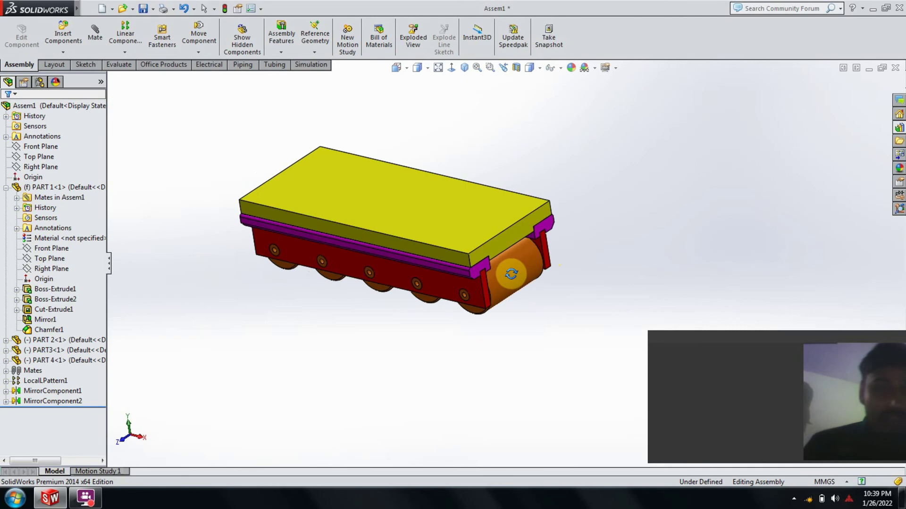
pyautogui.moveTo(510, 274); pyautogui.dragTo(511, 260, button='middle')
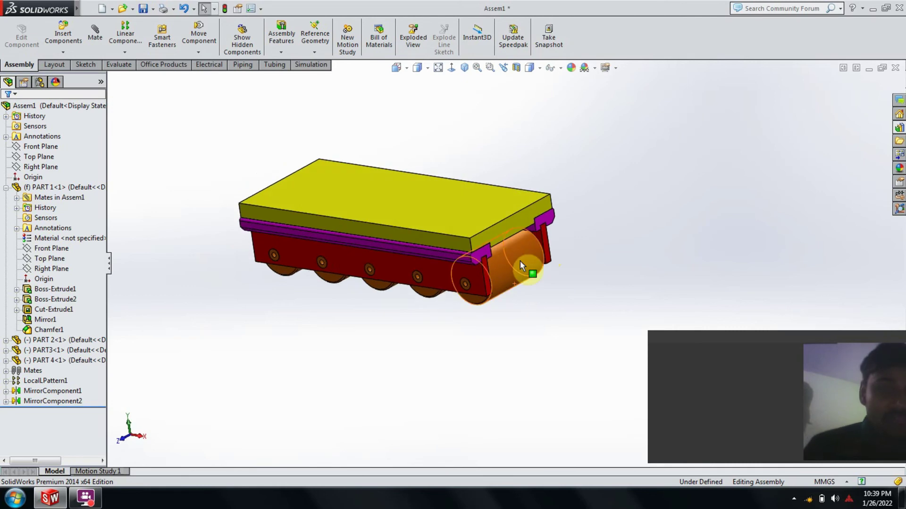
pyautogui.scroll(-2, 524, 260)
pyautogui.moveTo(556, 262); pyautogui.dragTo(620, 277, button='middle')
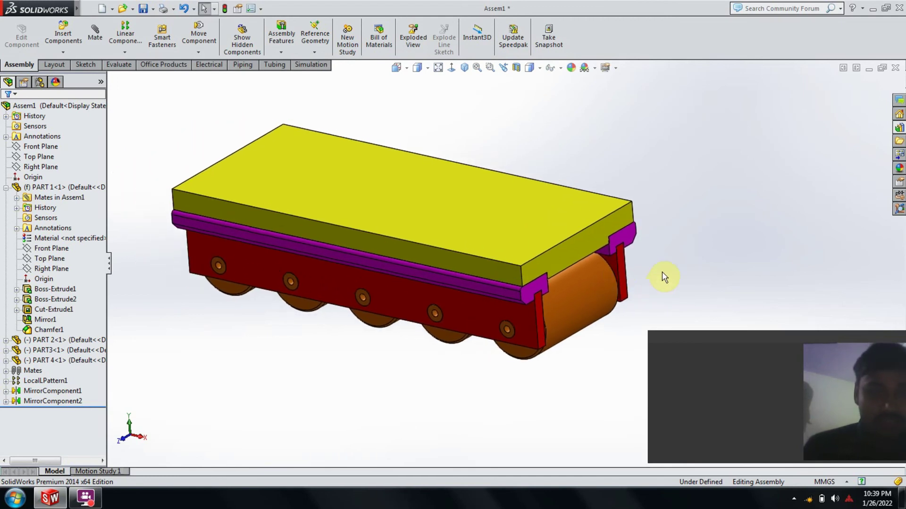